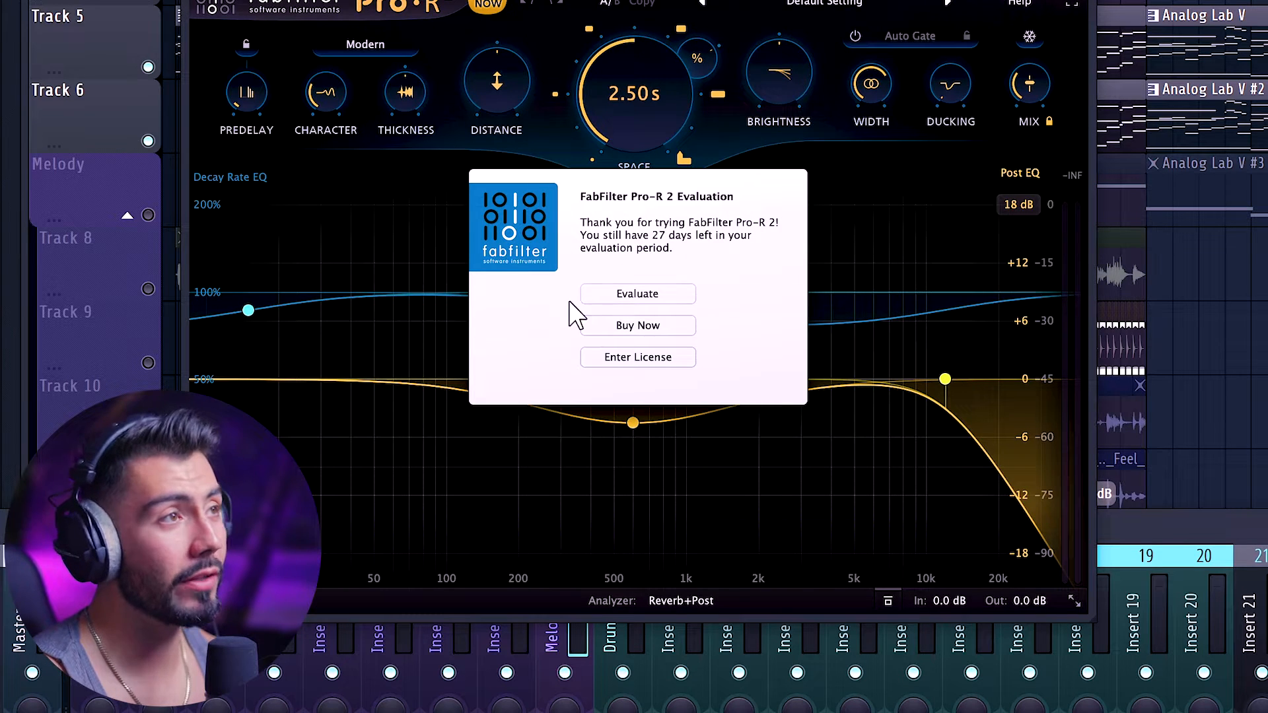
Continue the Pro-R 2 evaluation and look through its presets in the Small, Medium and Large categories.
{"action": "left_click", "coordinate": [635, 301]}
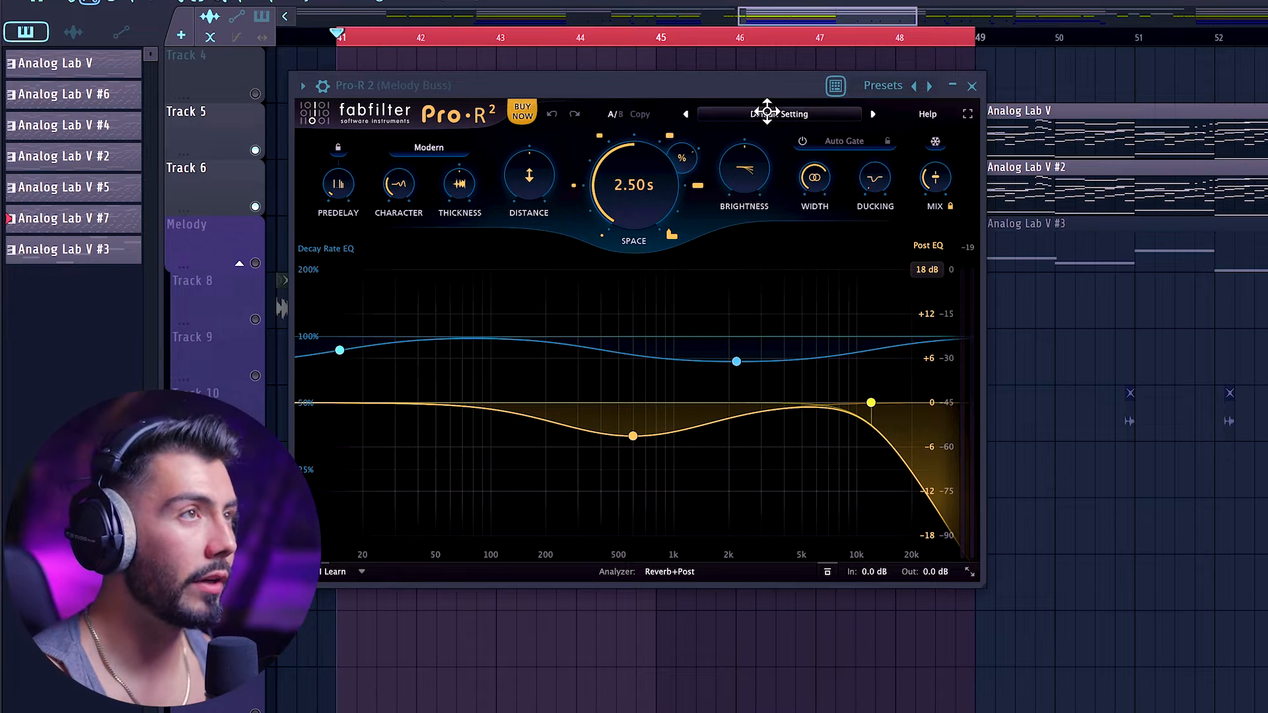
{"action": "left_click", "coordinate": [766, 113]}
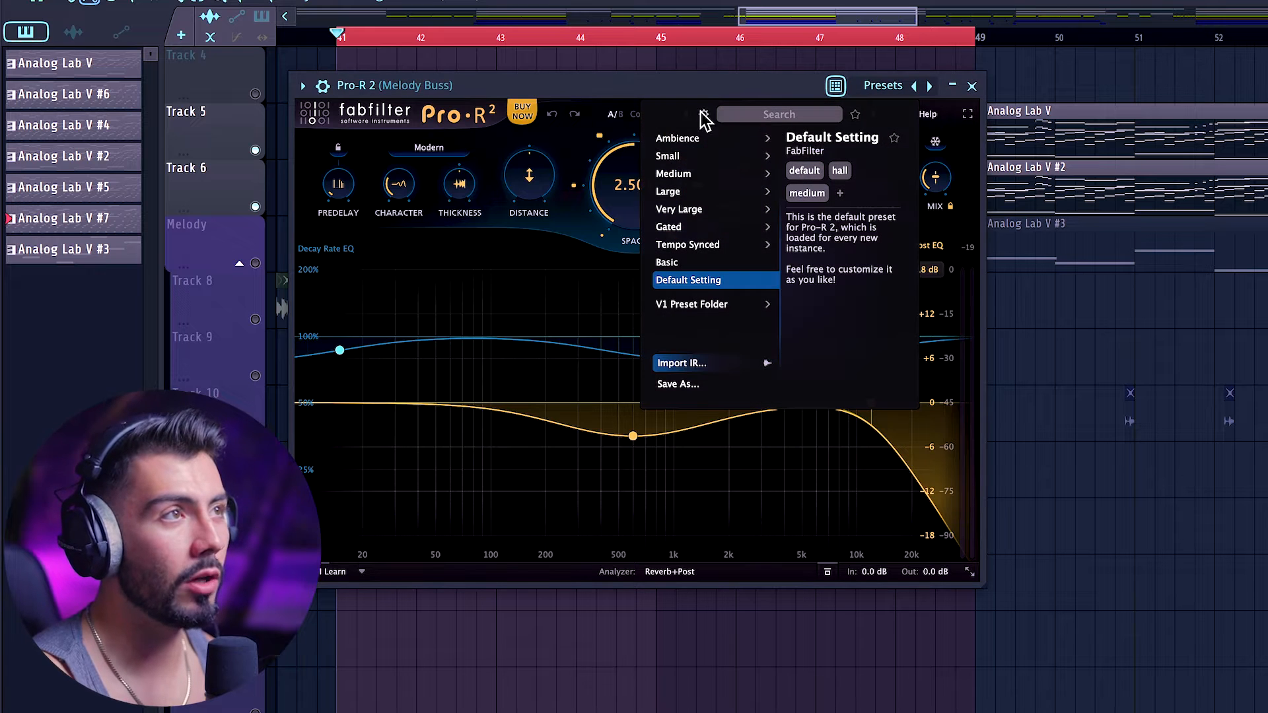
{"action": "mouse_move", "coordinate": [624, 156]}
{"action": "mouse_move", "coordinate": [601, 173]}
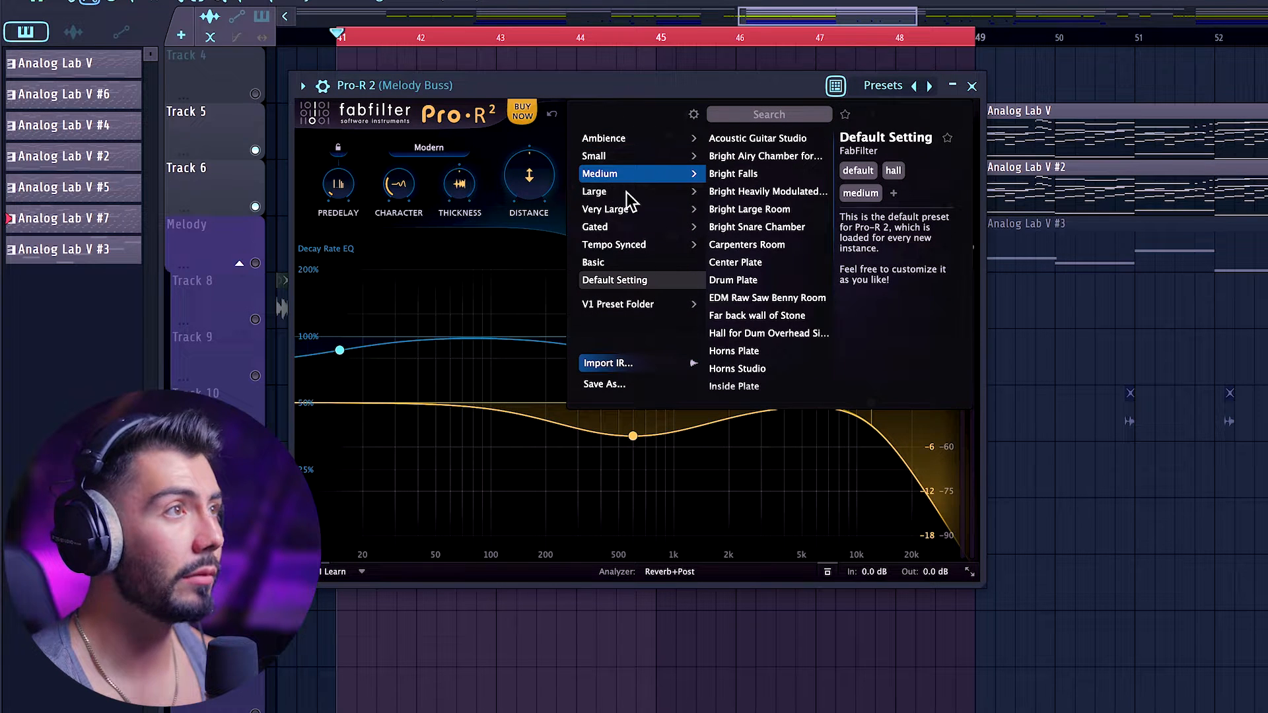
{"action": "mouse_move", "coordinate": [626, 214]}
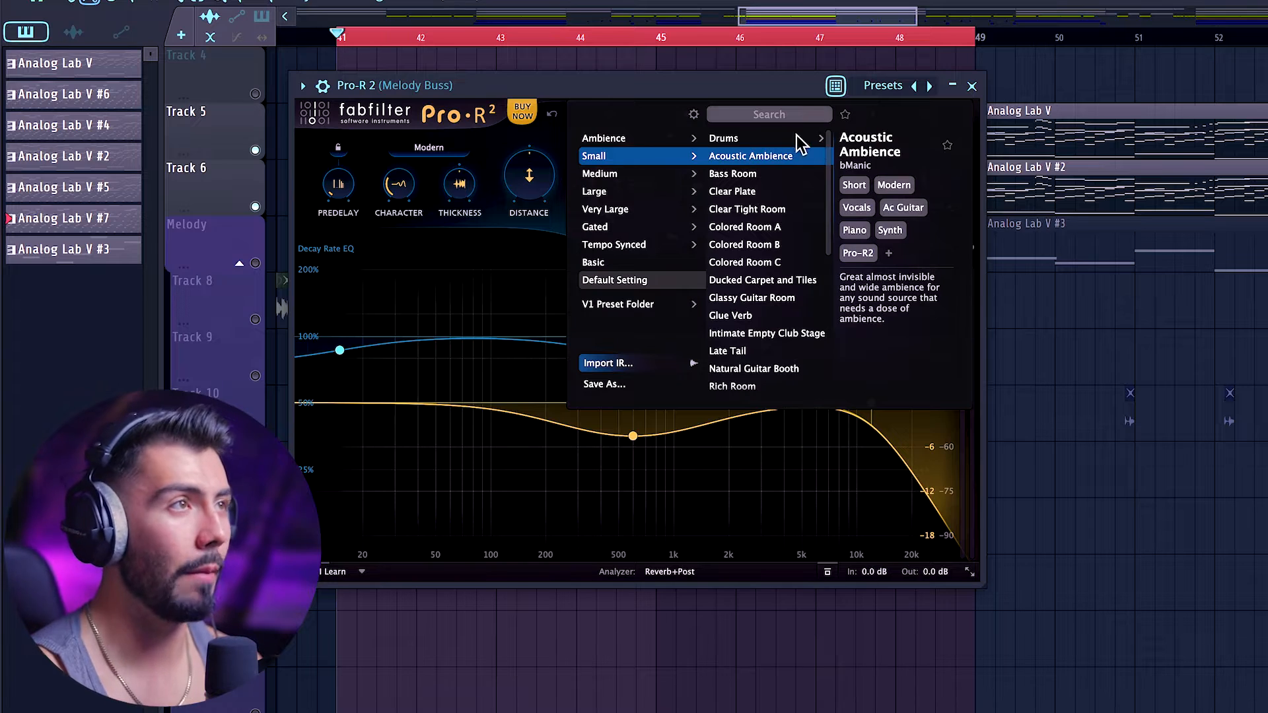
{"action": "mouse_move", "coordinate": [747, 138]}
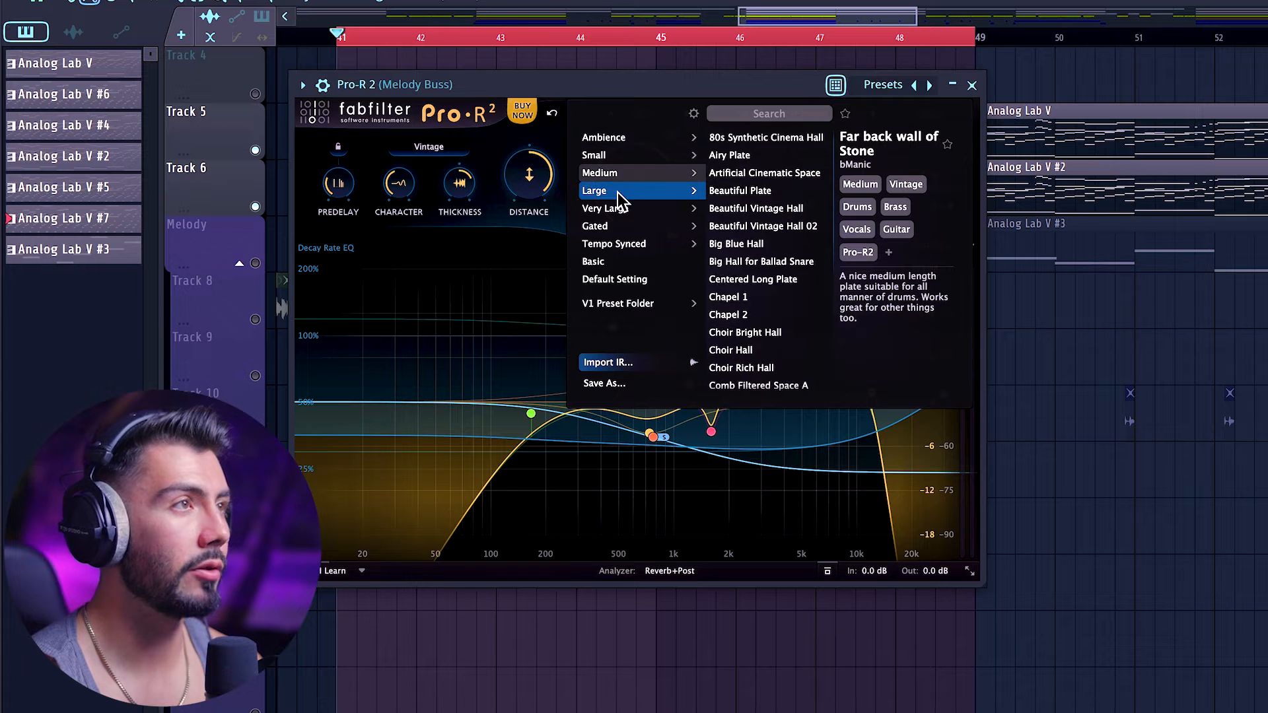
{"action": "mouse_move", "coordinate": [614, 210]}
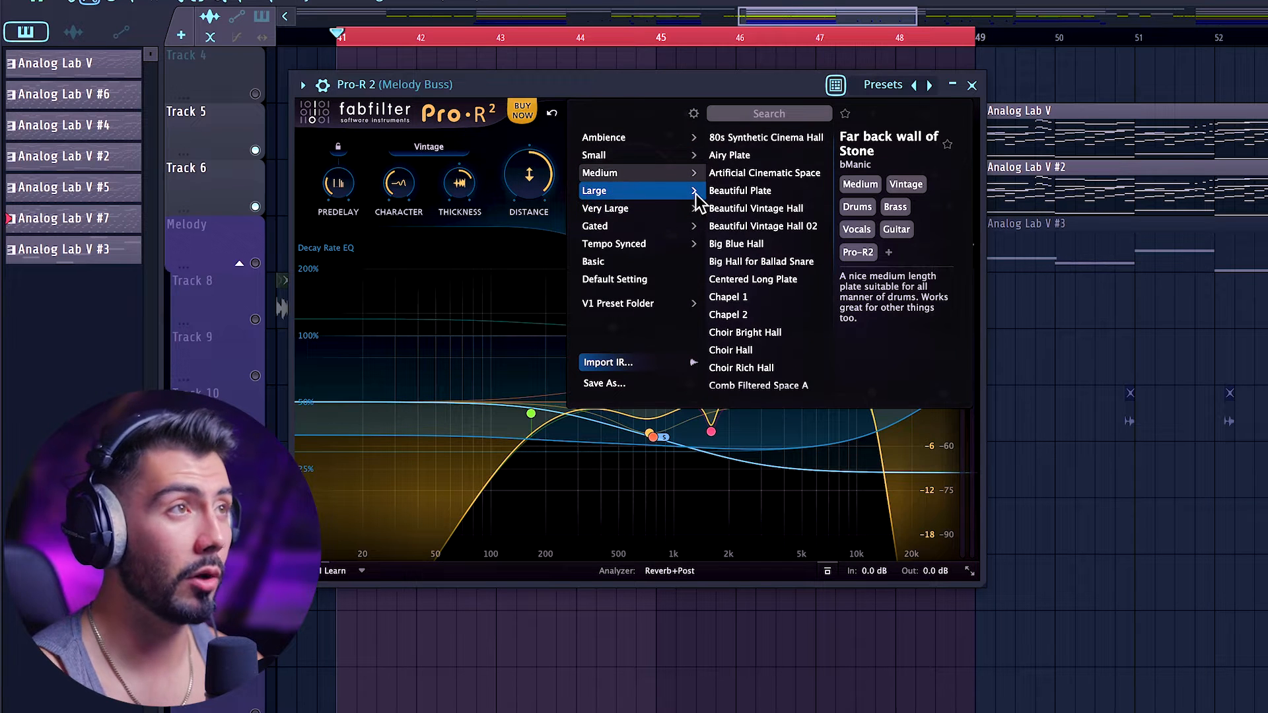
Load the Airy Plate reverb preset and audition the following ones up to Beautiful Vintage Hall, stopping playback at the end.
{"action": "left_click", "coordinate": [733, 155]}
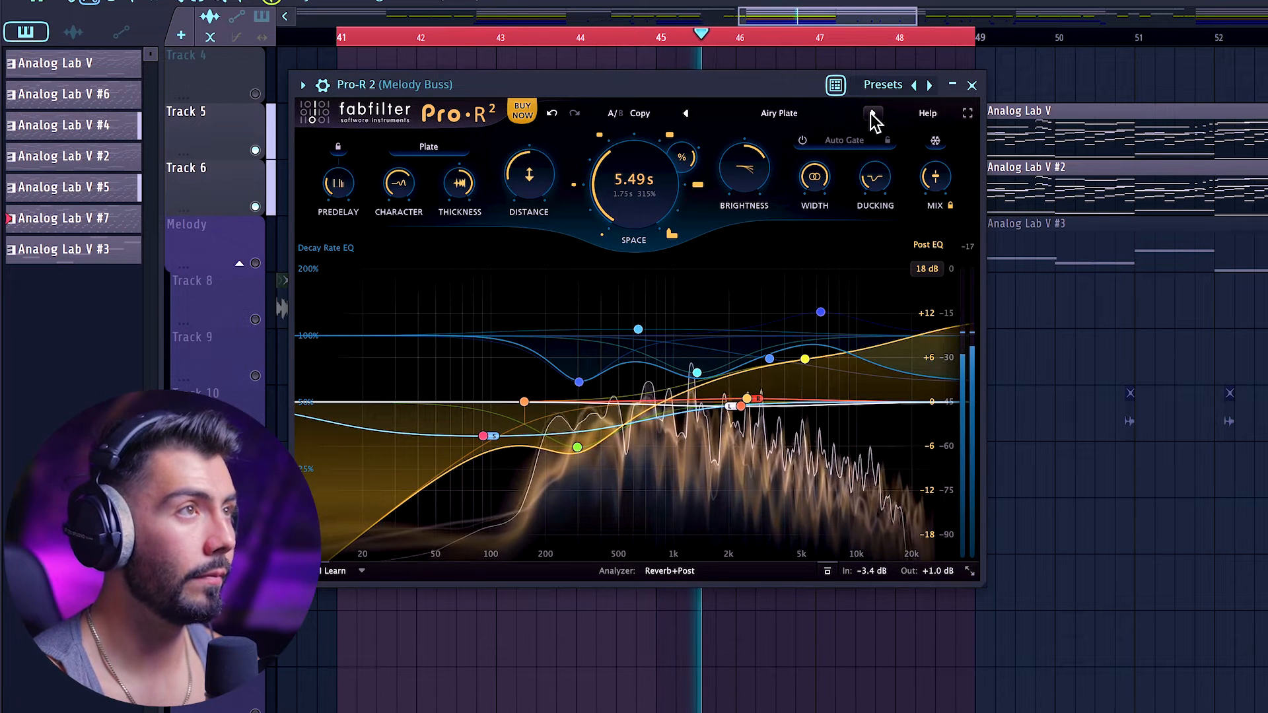
{"action": "left_click", "coordinate": [871, 115]}
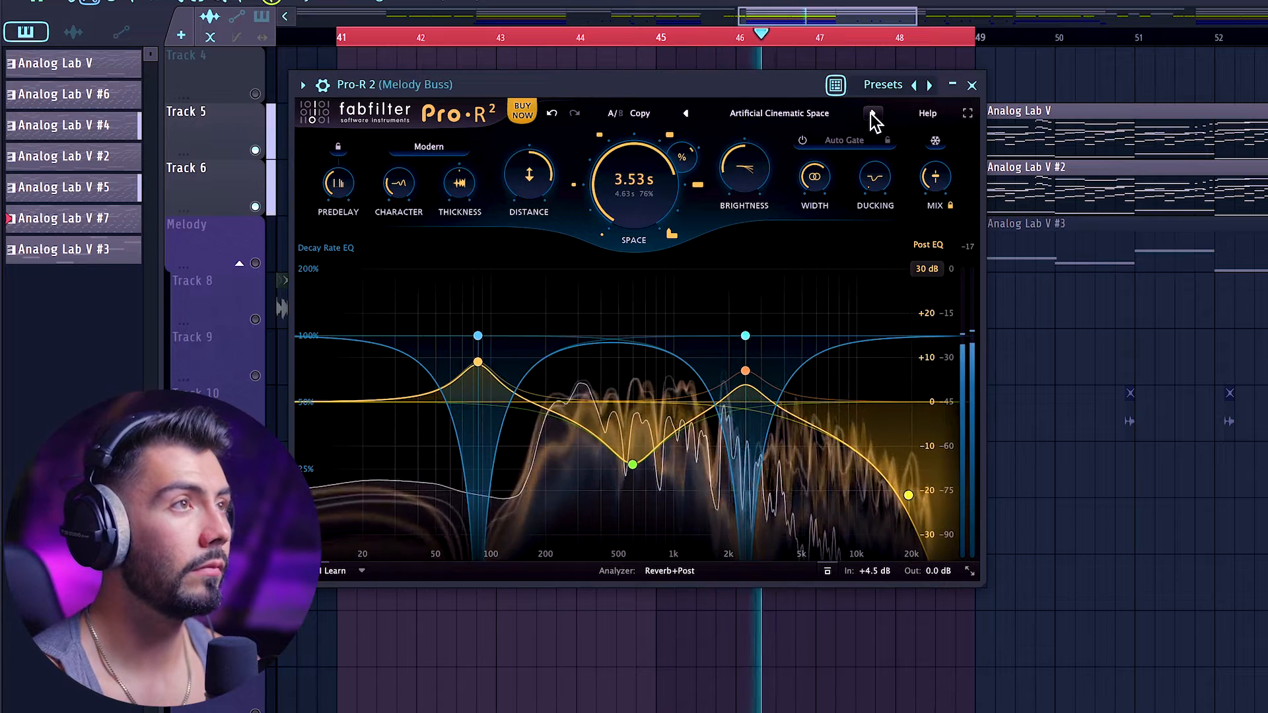
{"action": "left_click", "coordinate": [872, 117]}
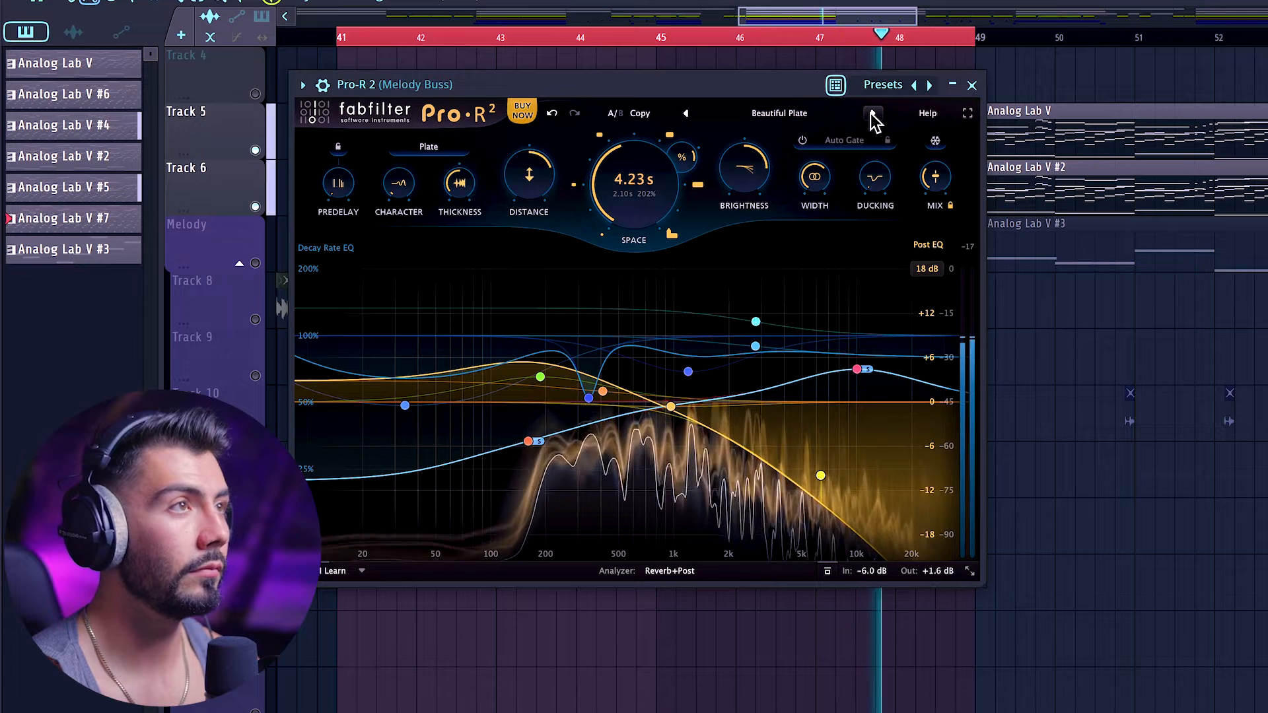
{"action": "left_click", "coordinate": [873, 117]}
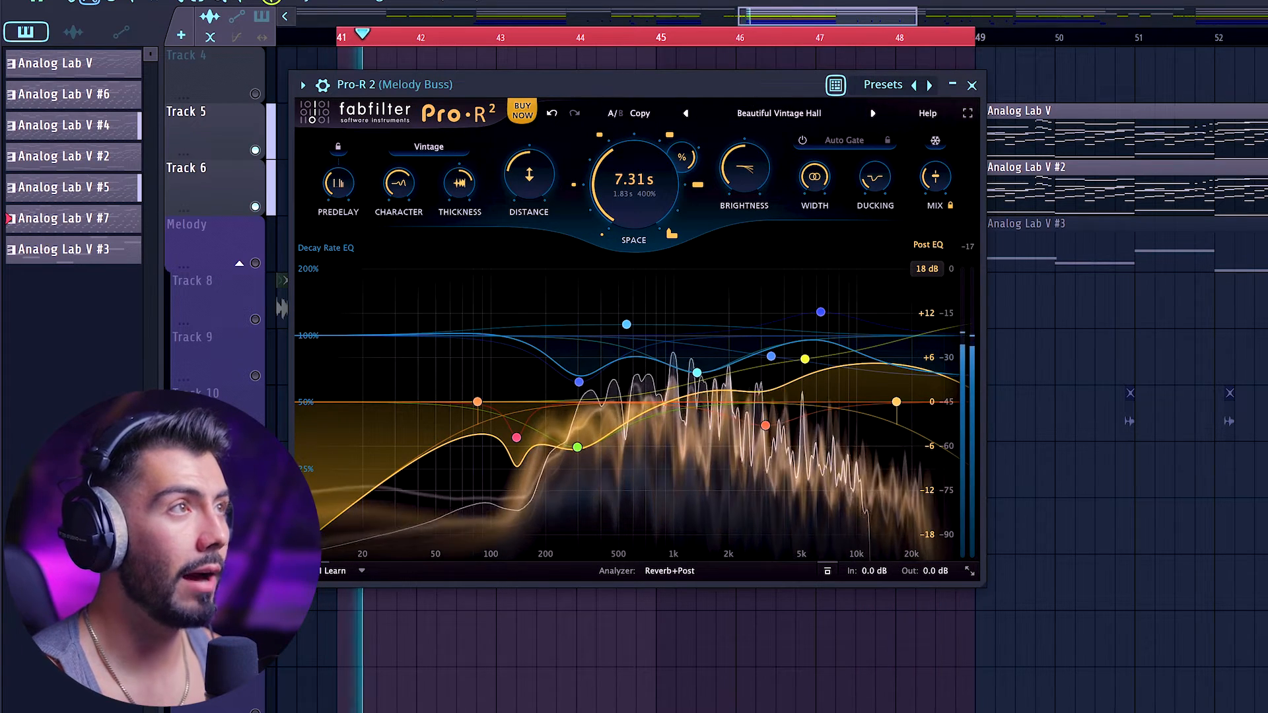
{"action": "left_click", "coordinate": [313, 1]}
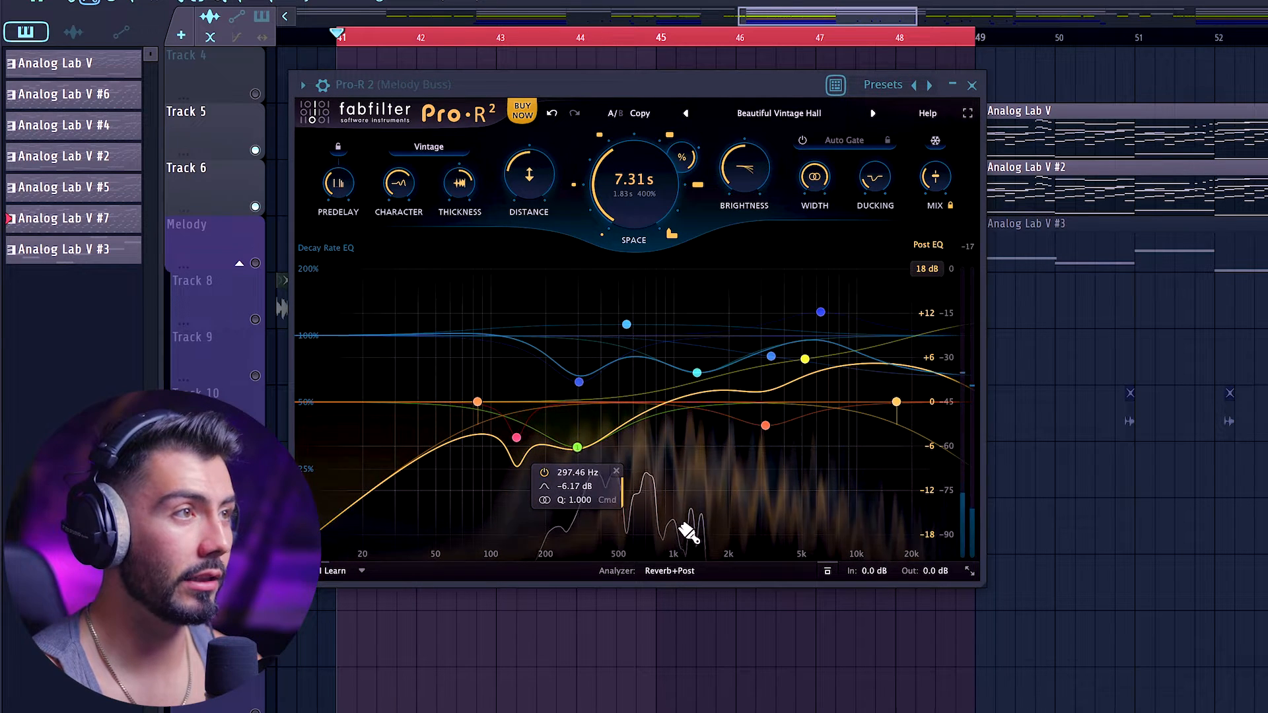
Play the loop and audition further reverb presets, from Centered Long Plate through Chapel 2 and Choir Hall to Bright Delayed Synth Space.
{"action": "left_click", "coordinate": [873, 114]}
{"action": "key", "text": "space"}
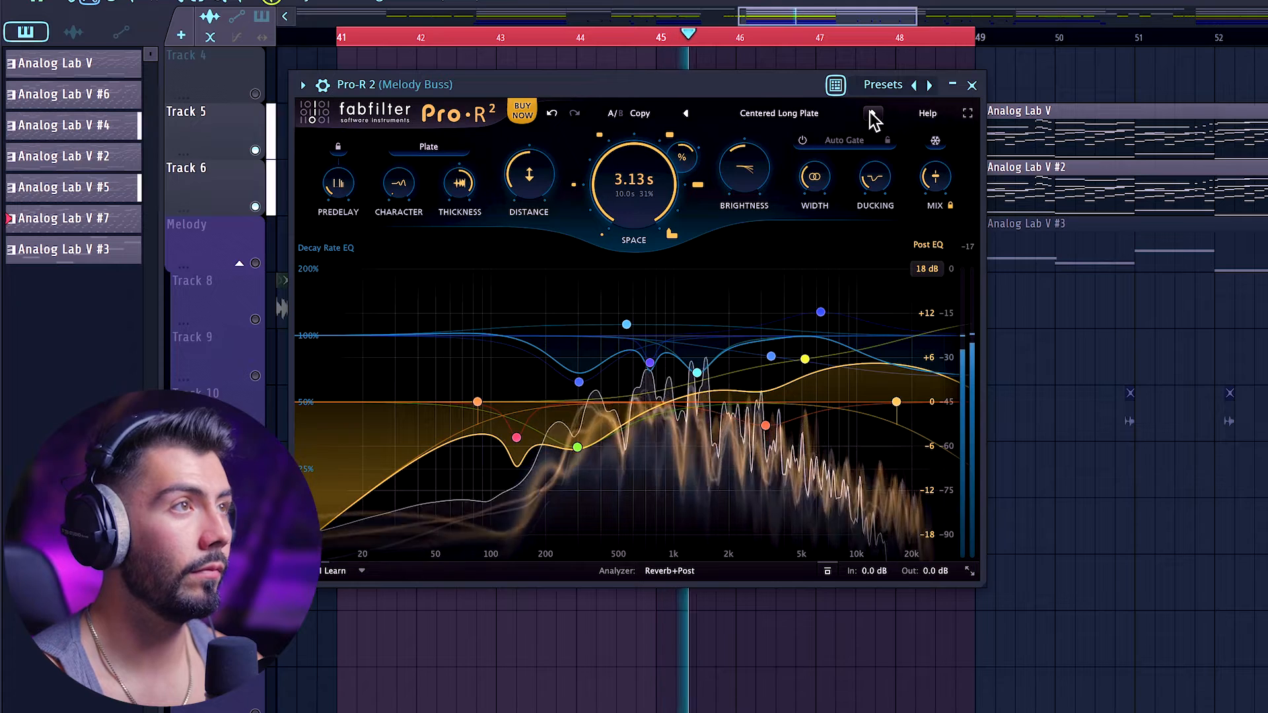
{"action": "left_click", "coordinate": [873, 114]}
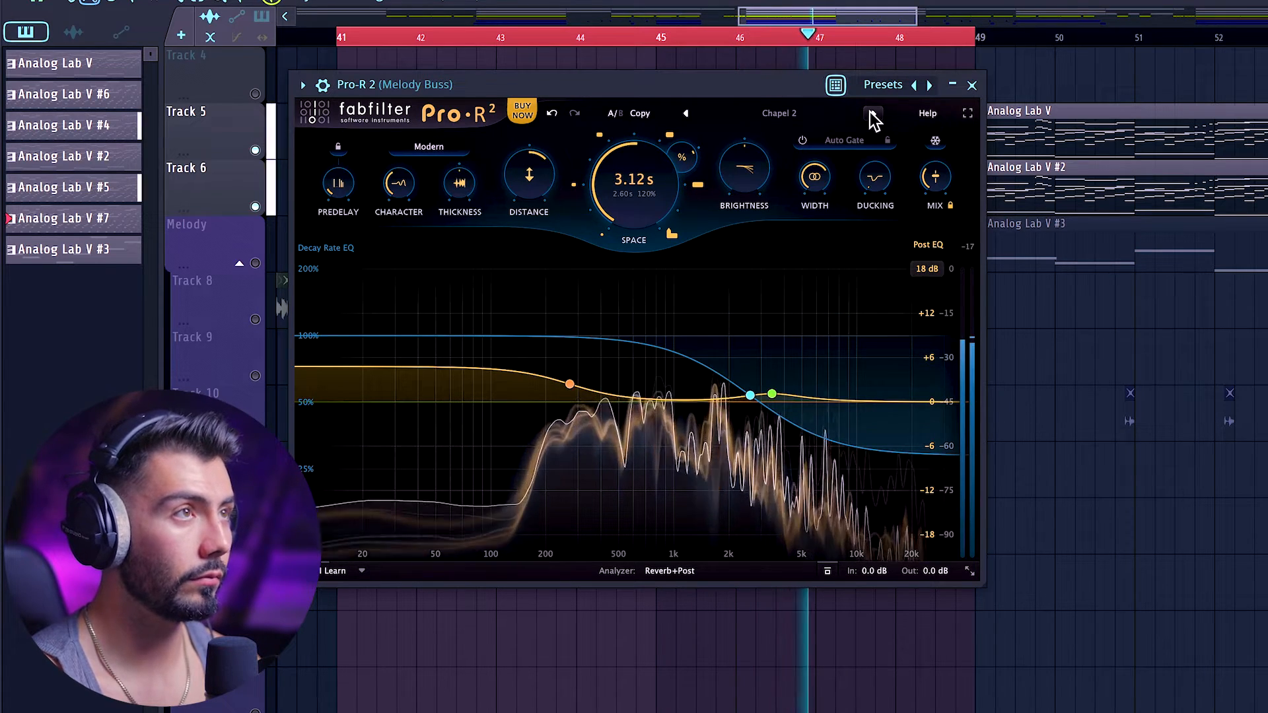
{"action": "left_click", "coordinate": [872, 113]}
{"action": "left_click", "coordinate": [873, 113]}
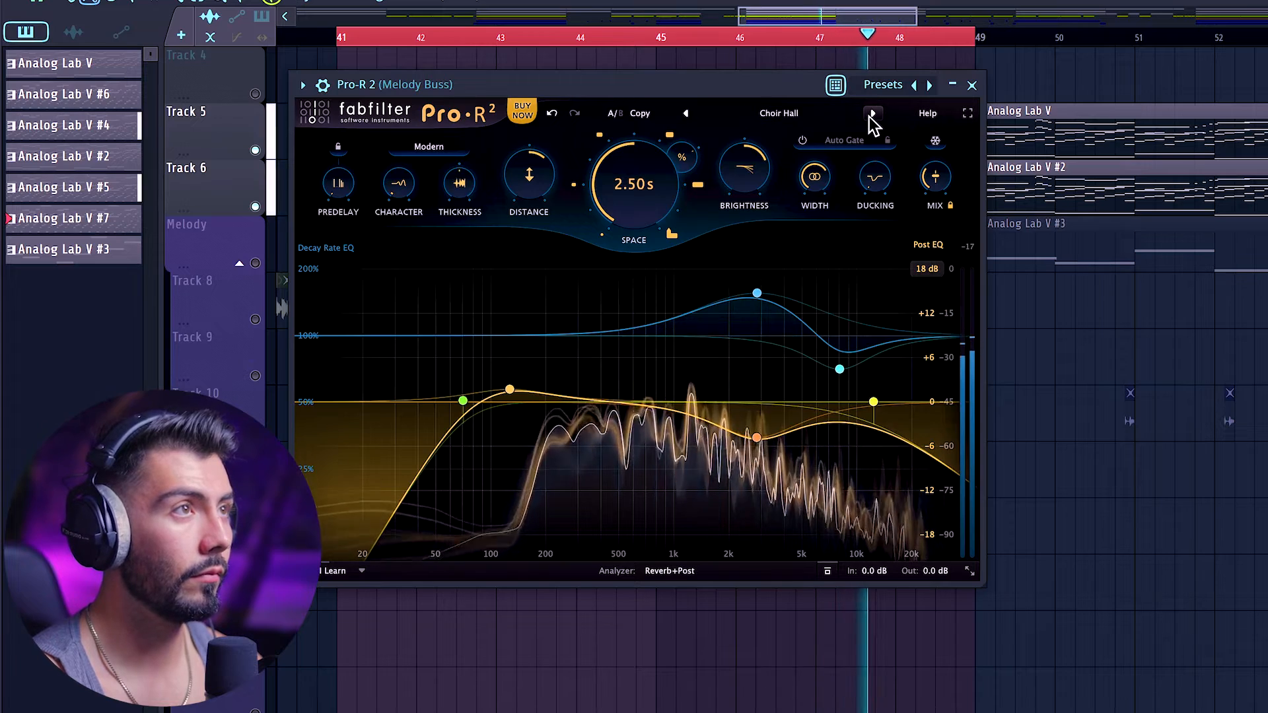
{"action": "left_click", "coordinate": [872, 113]}
{"action": "left_click", "coordinate": [873, 114]}
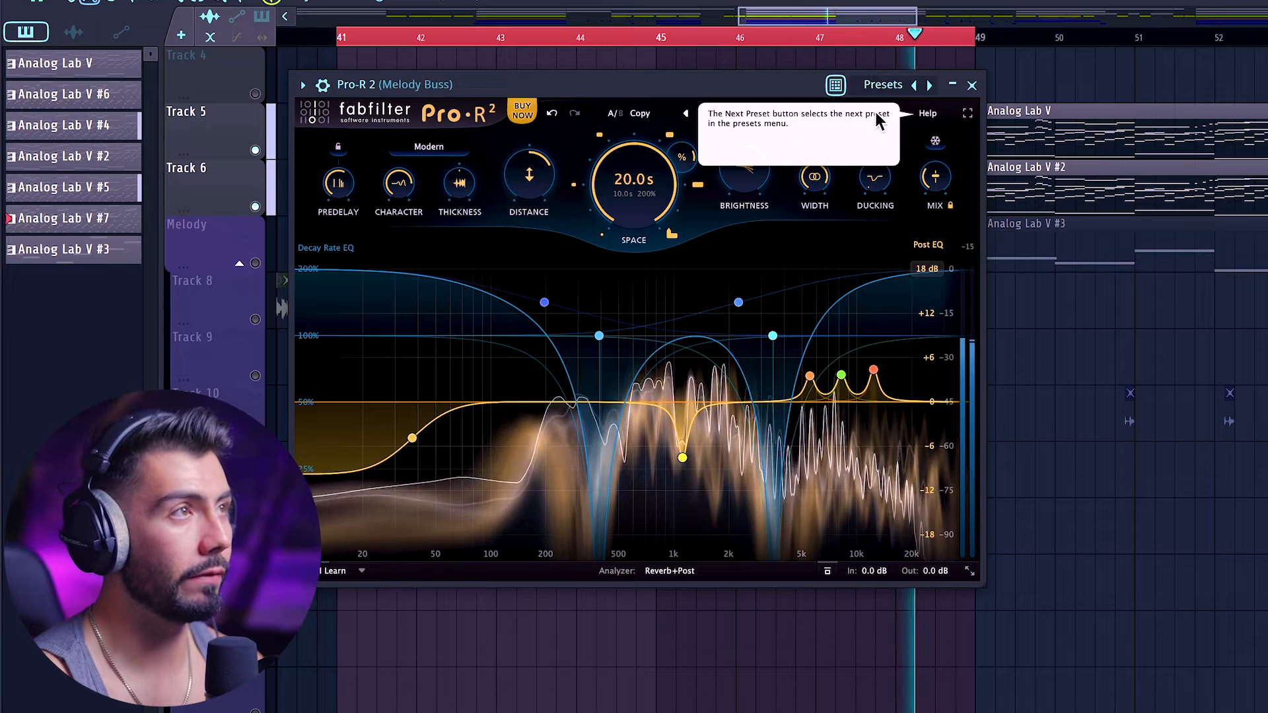
{"action": "left_click", "coordinate": [875, 116]}
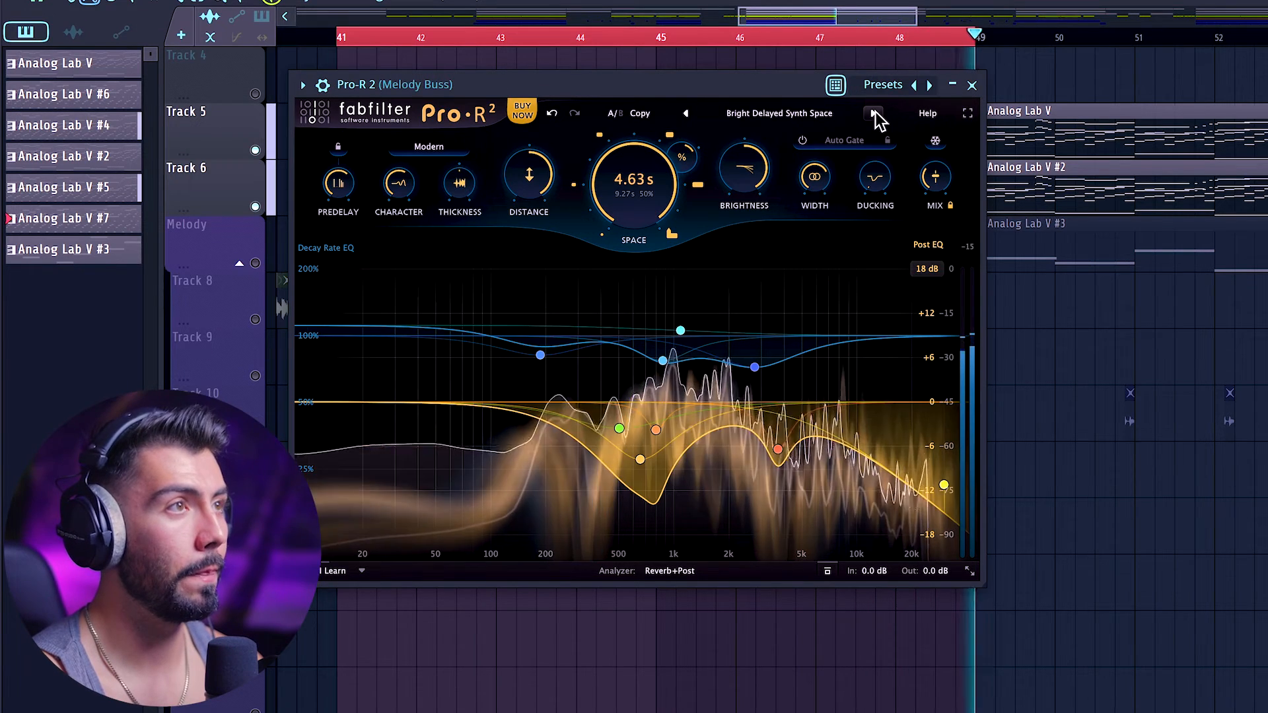
{"action": "left_click", "coordinate": [876, 116]}
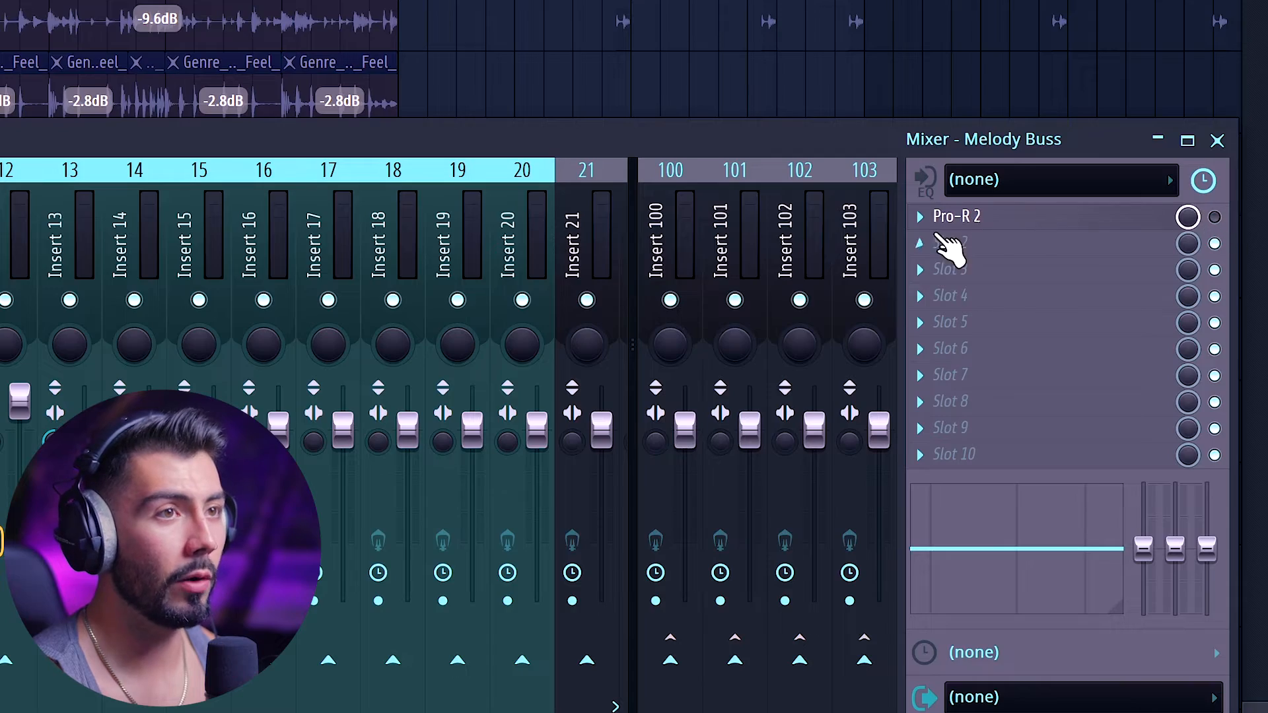
Add ShaperBox 3 to the second effect slot of the Melody Buss and glance through its showcase presets.
{"action": "left_click", "coordinate": [946, 243]}
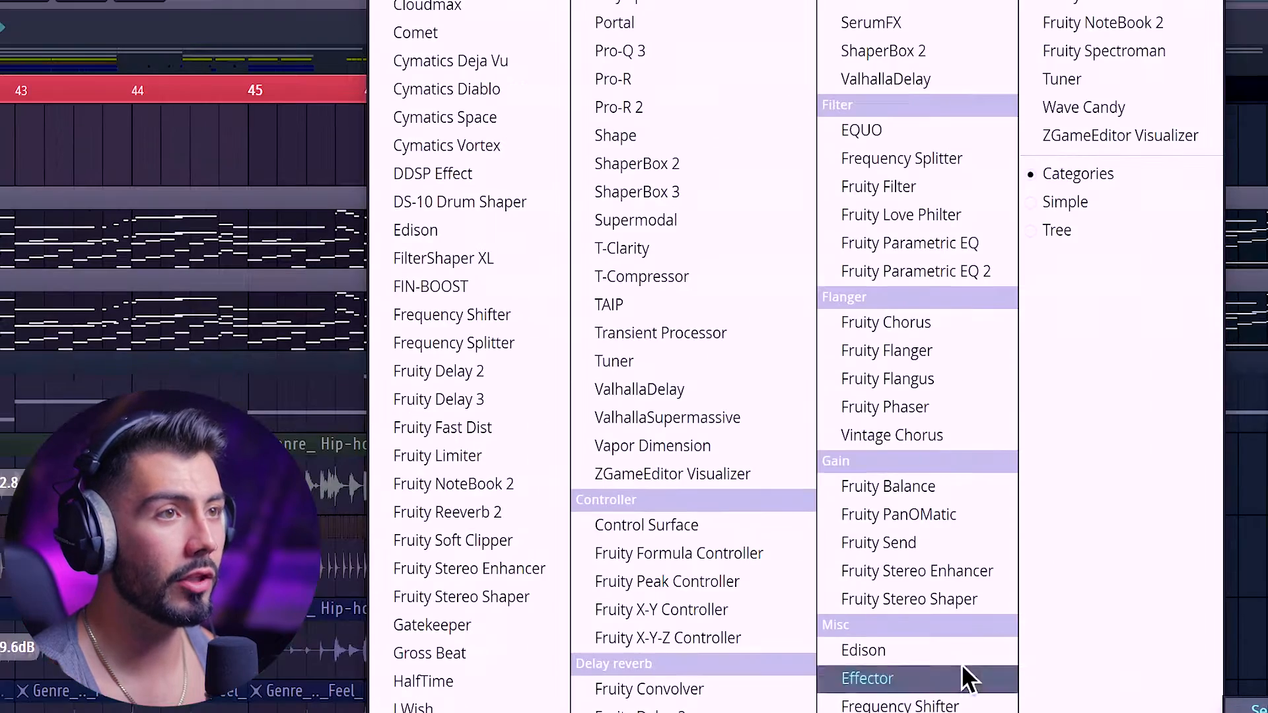
{"action": "left_click", "coordinate": [716, 192]}
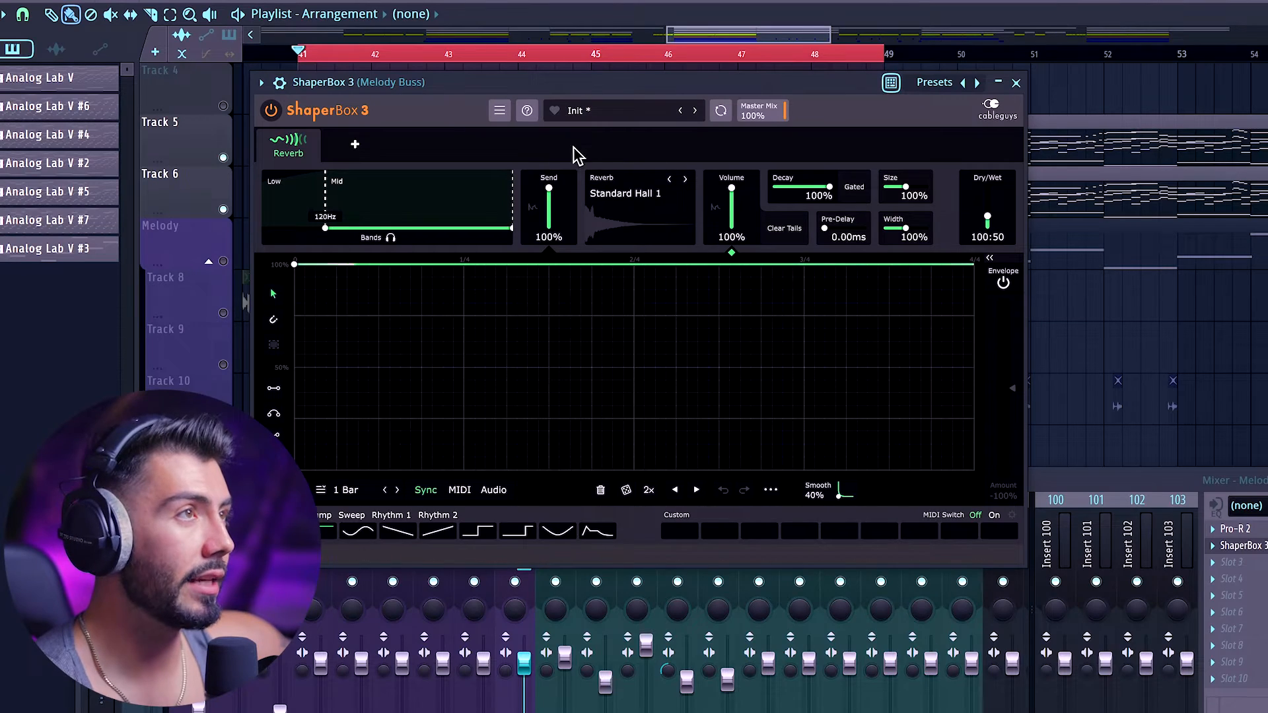
{"action": "left_click", "coordinate": [599, 116]}
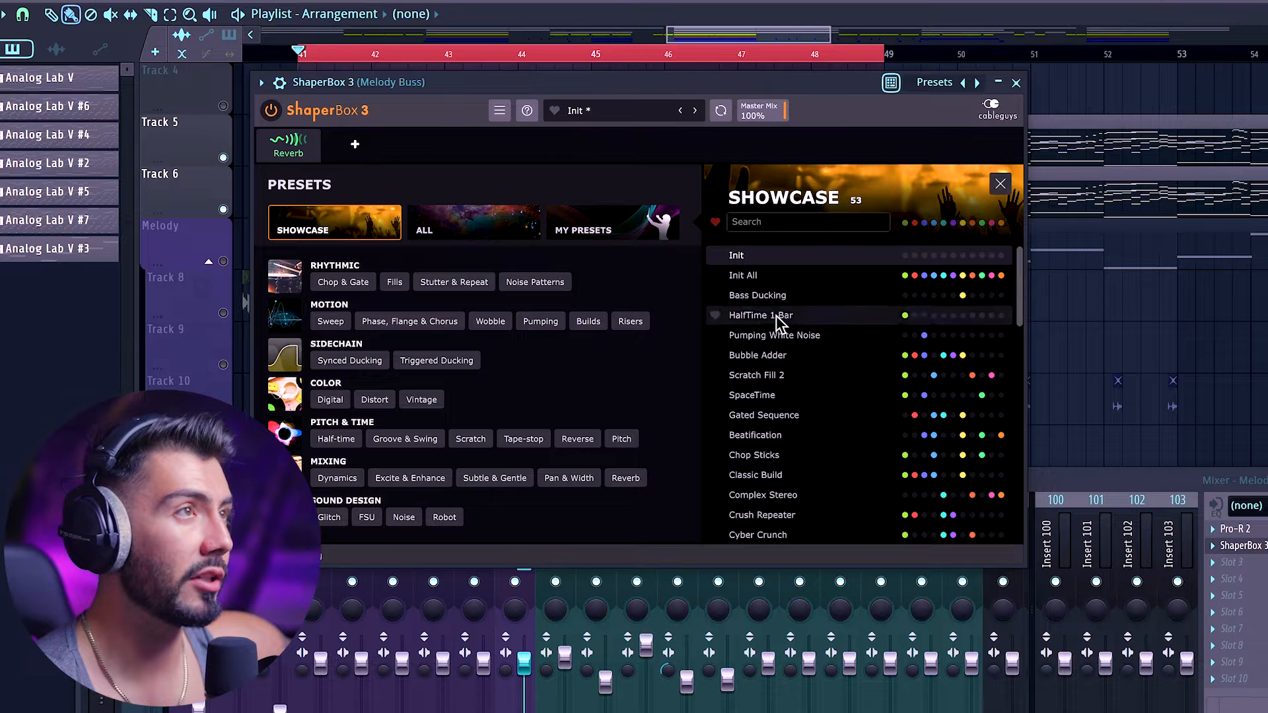
{"action": "left_click", "coordinate": [626, 110]}
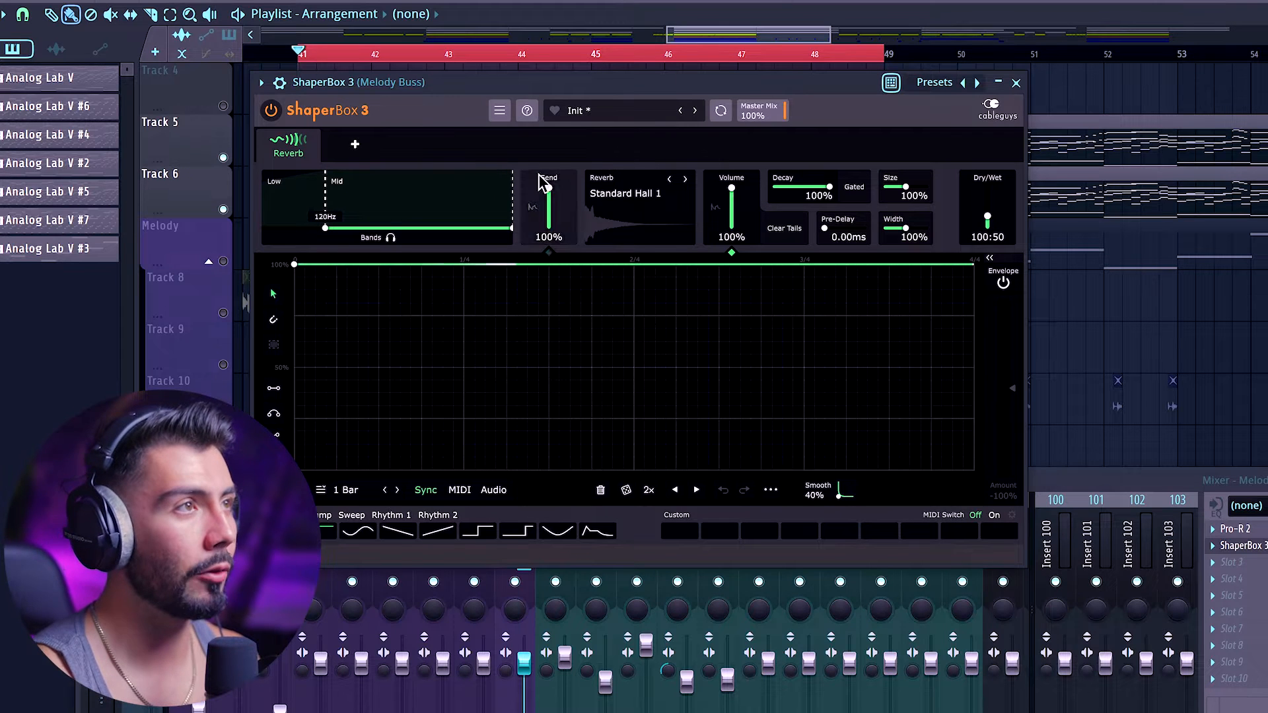
Audition ShaperBox reverb types from the Hall and Epic groups, including Smooth Hall 1, Smooth Hall 2, Big Time, The Vortex and Pure Pink.
{"action": "left_click", "coordinate": [621, 193]}
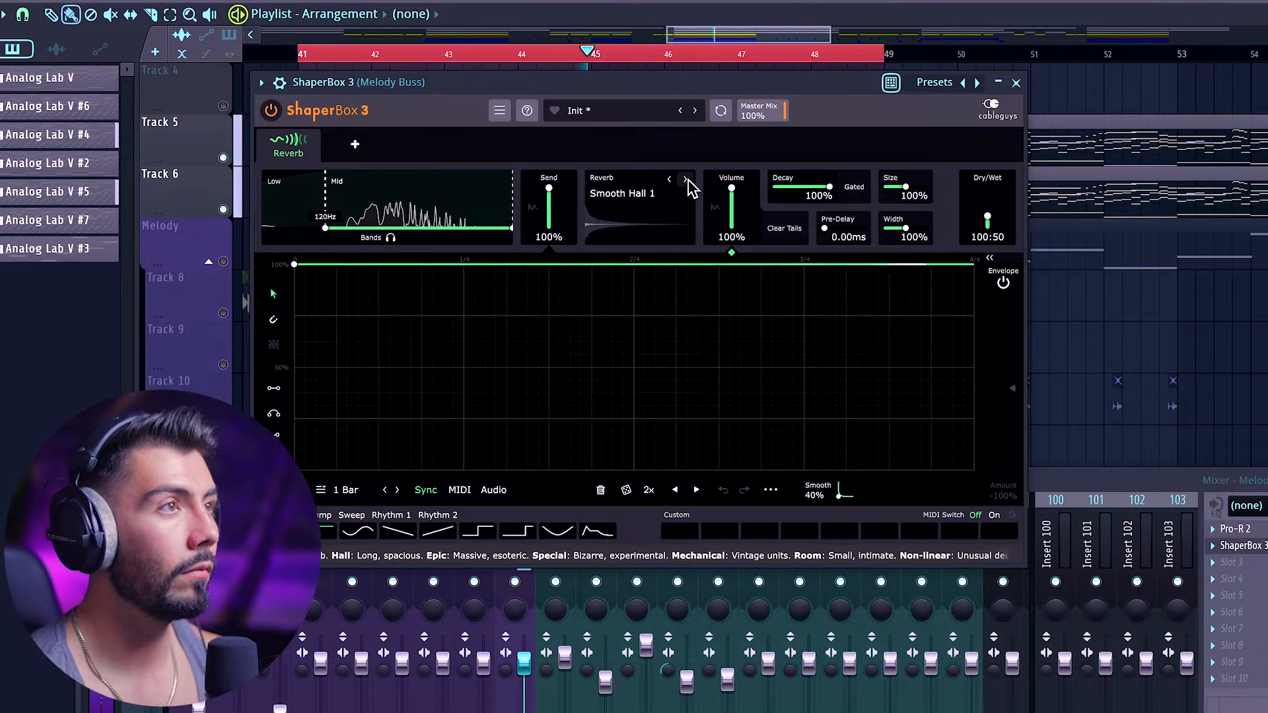
{"action": "left_click", "coordinate": [687, 179]}
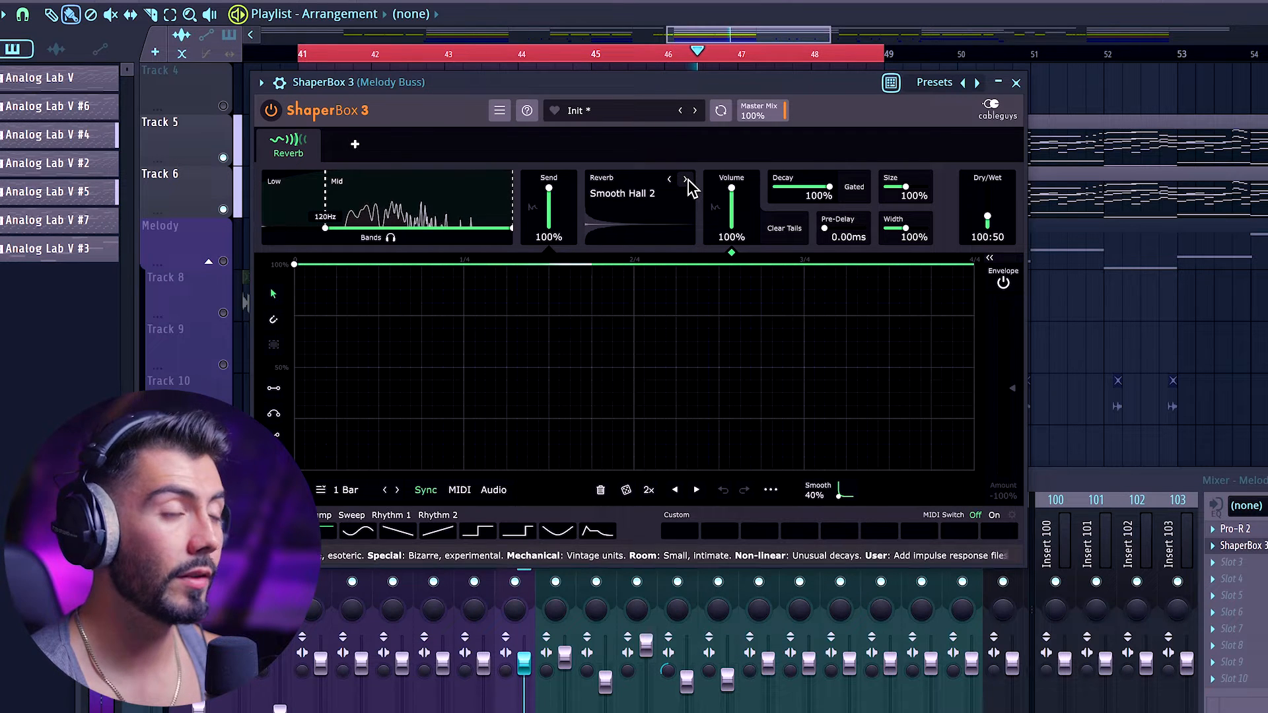
{"action": "left_click", "coordinate": [657, 193]}
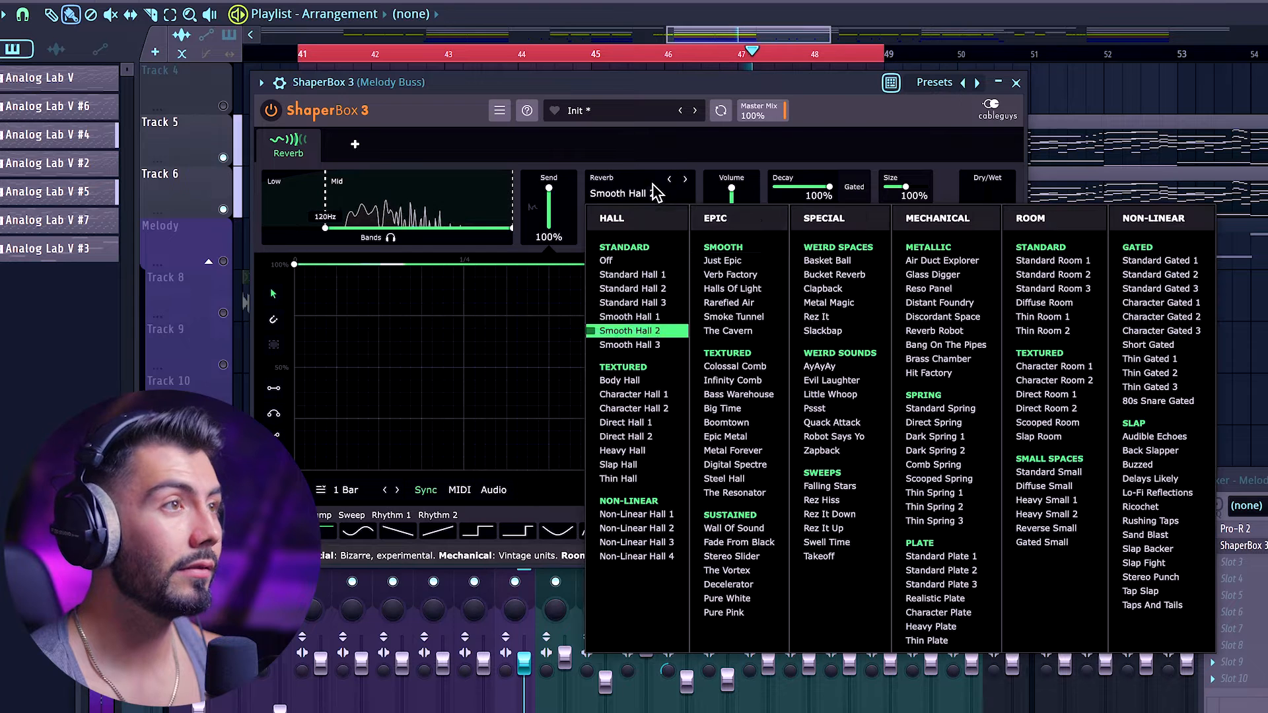
{"action": "left_click", "coordinate": [730, 368]}
{"action": "left_click", "coordinate": [686, 180]}
{"action": "left_click", "coordinate": [685, 179]}
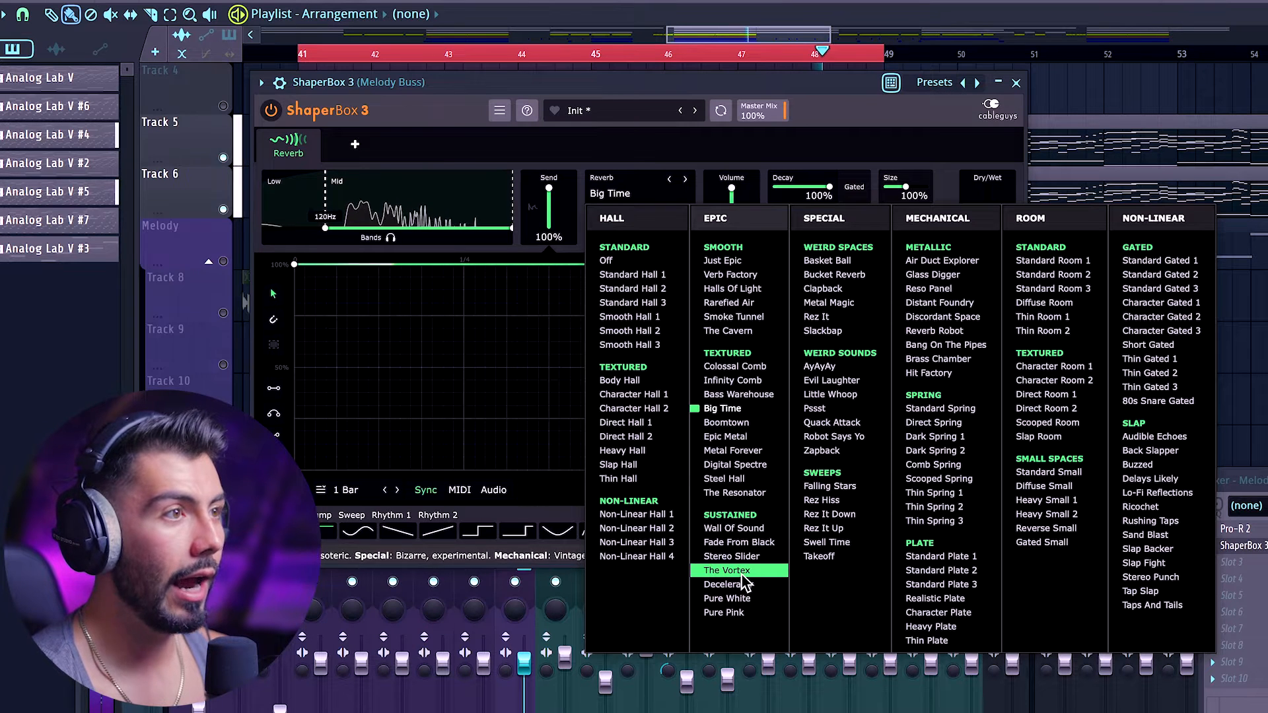
{"action": "left_click", "coordinate": [742, 573]}
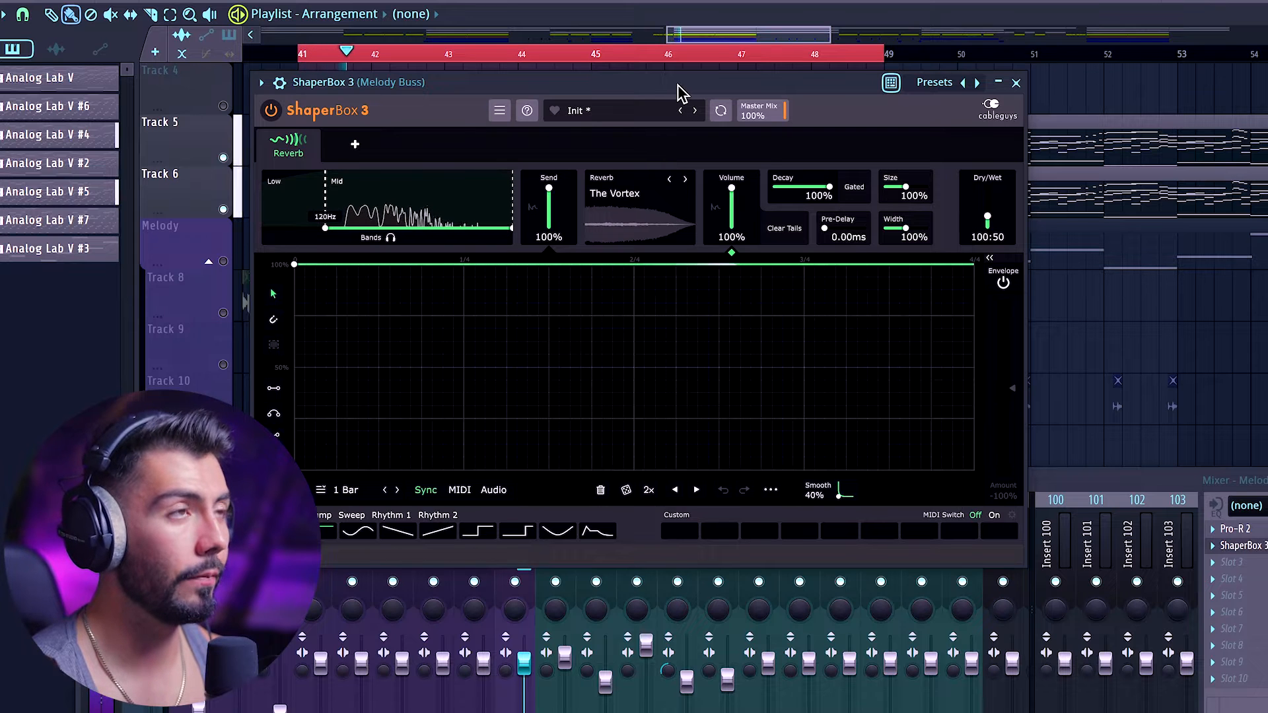
{"action": "left_click", "coordinate": [686, 181]}
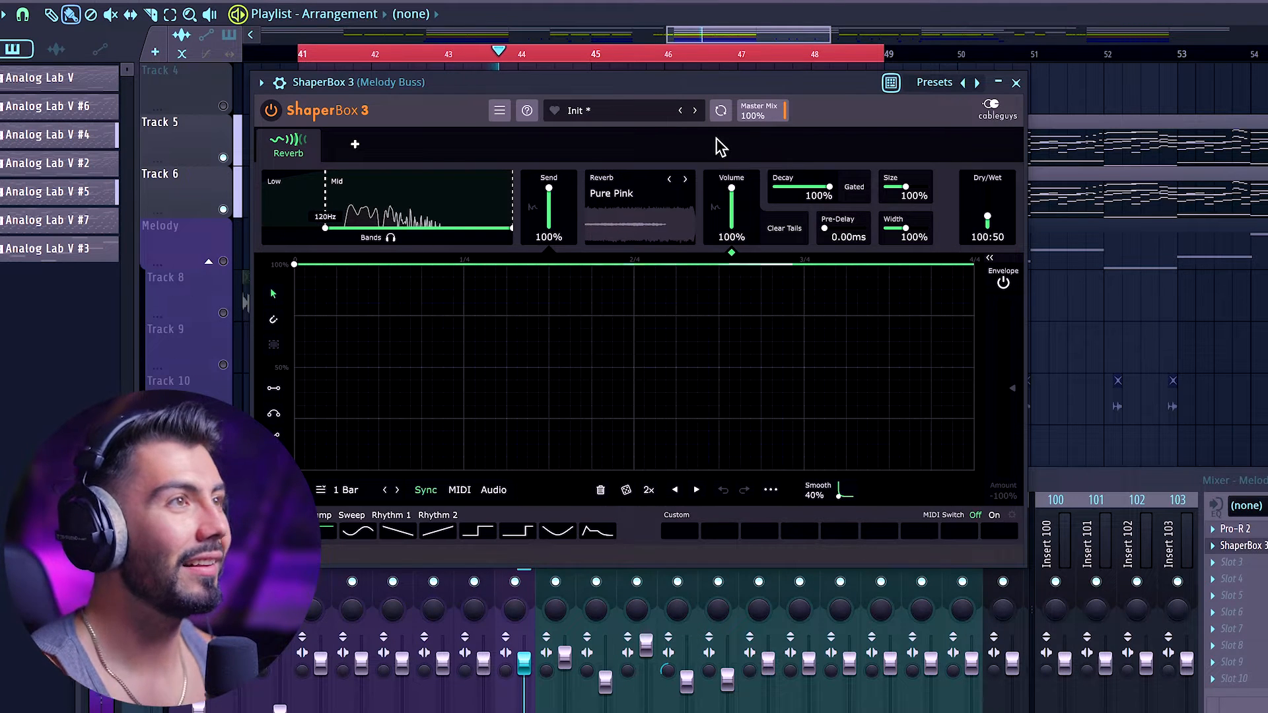
Set the ShaperBox reverb type to Zapback from the Special group and listen to the loop through it.
{"action": "left_click", "coordinate": [624, 197]}
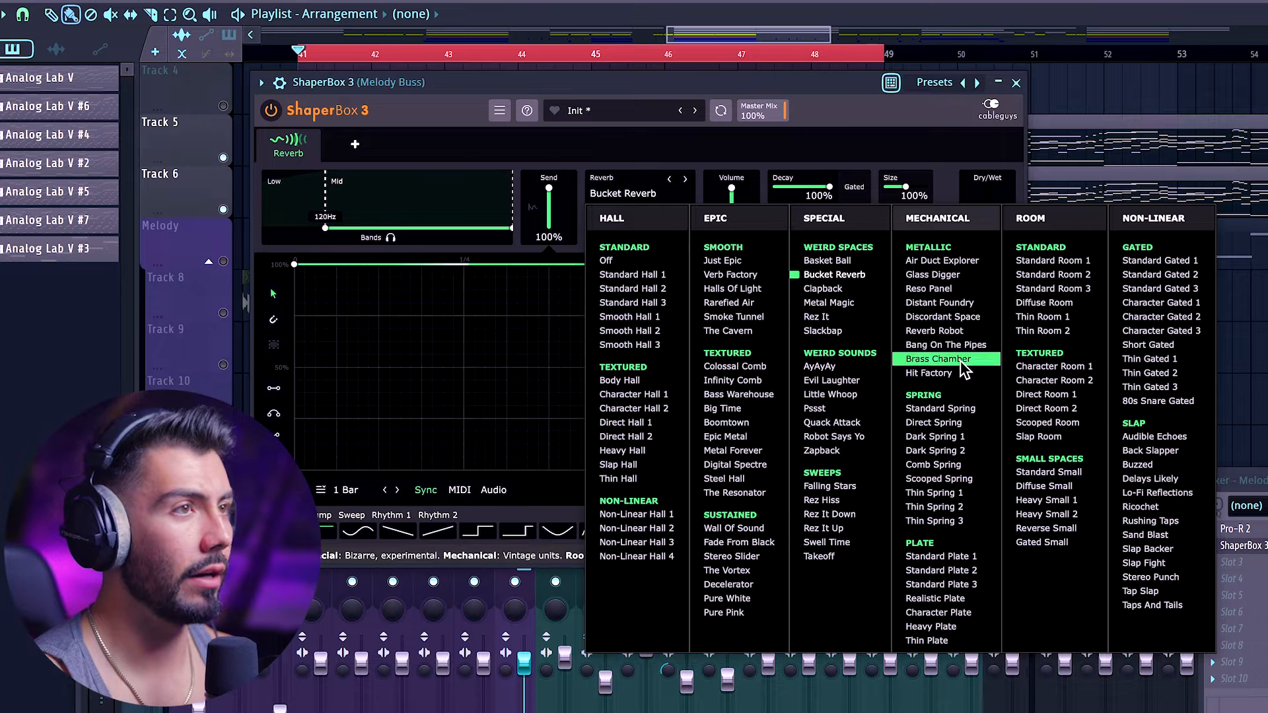
{"action": "left_click", "coordinate": [686, 180]}
{"action": "left_click", "coordinate": [686, 180]}
{"action": "left_click", "coordinate": [685, 180]}
{"action": "left_click", "coordinate": [685, 181]}
{"action": "left_click", "coordinate": [669, 180]}
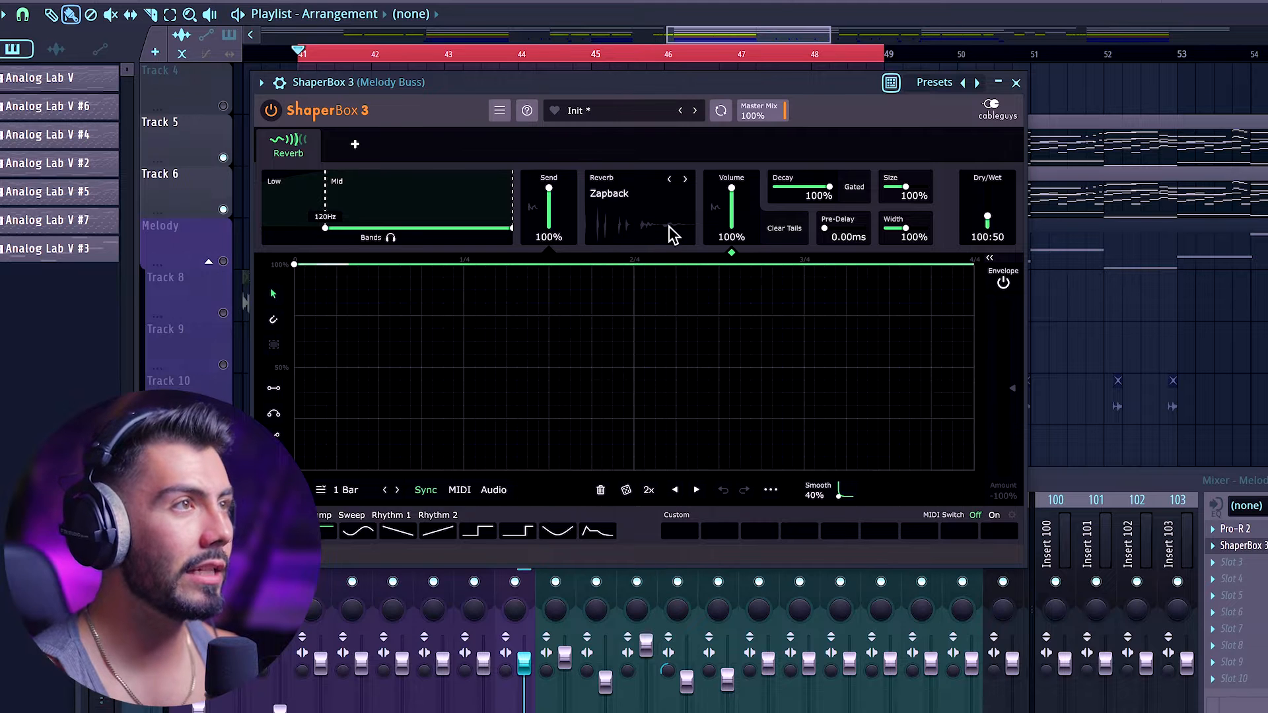
{"action": "key", "text": "space"}
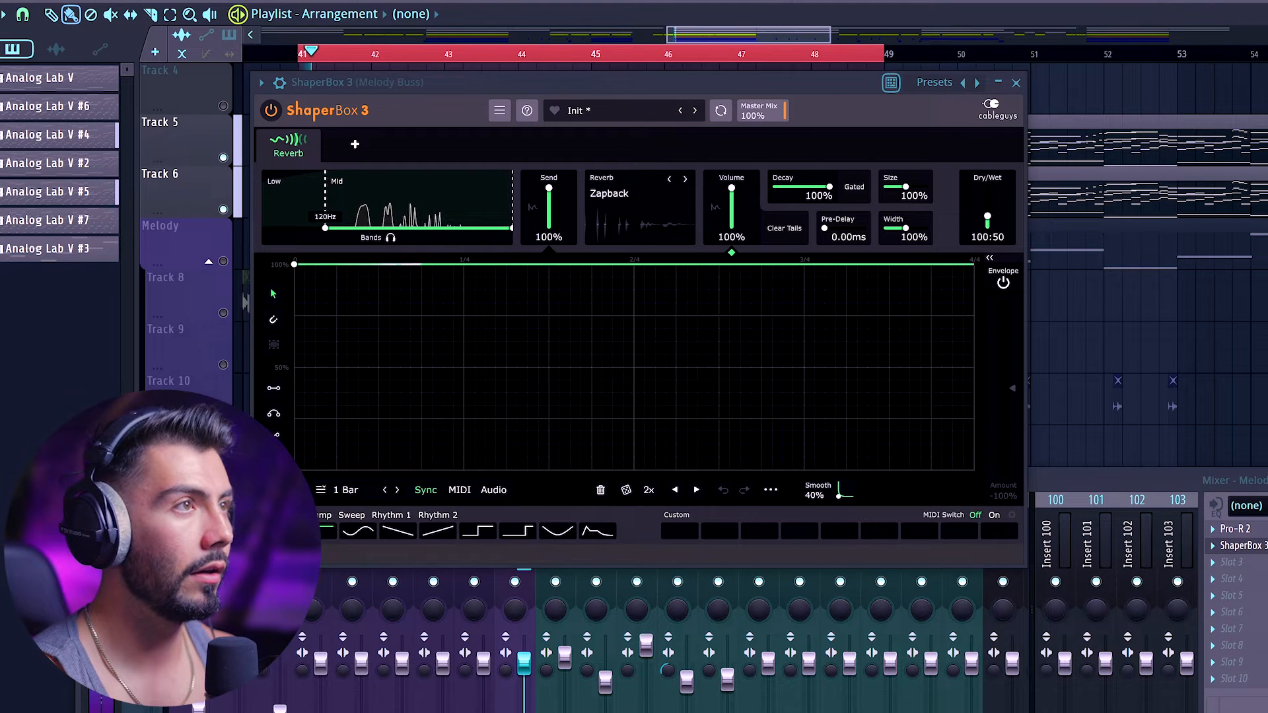
{"action": "key", "text": "space"}
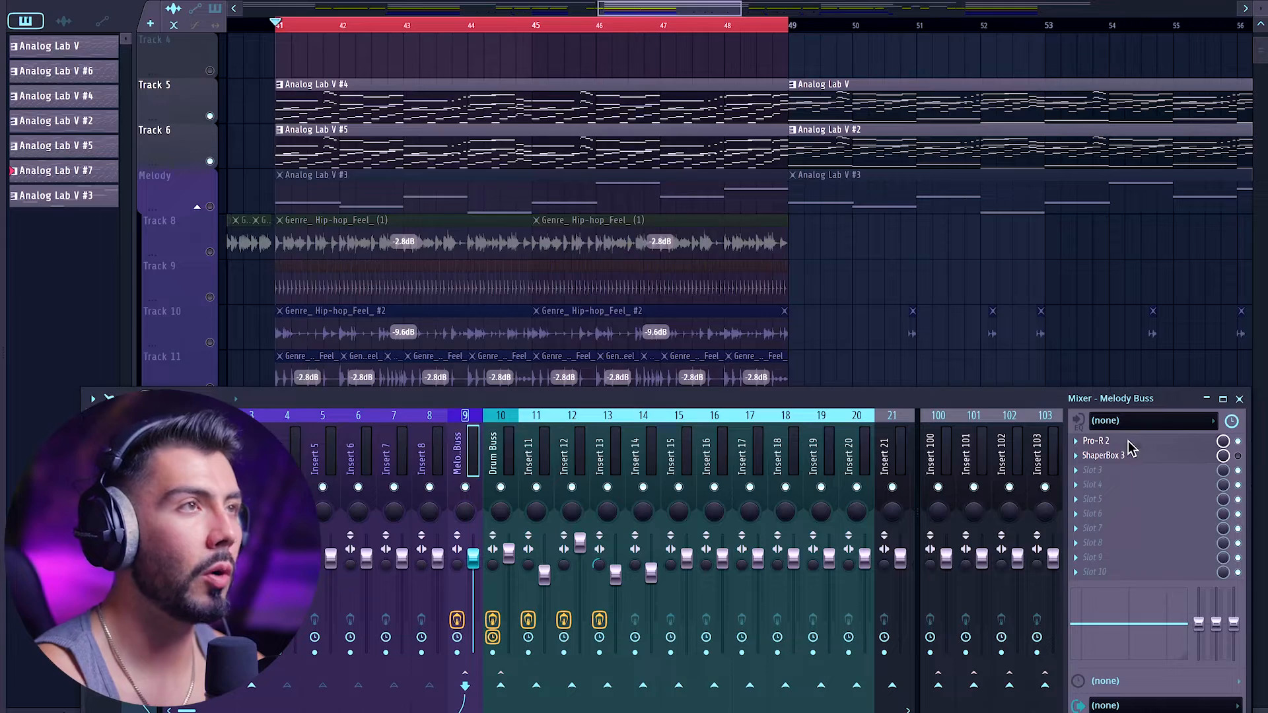
Reopen Pro-R 2 on the Melody Buss and, while the loop plays, adjust the Predelay and raise the Character amount.
{"action": "left_click", "coordinate": [1094, 441]}
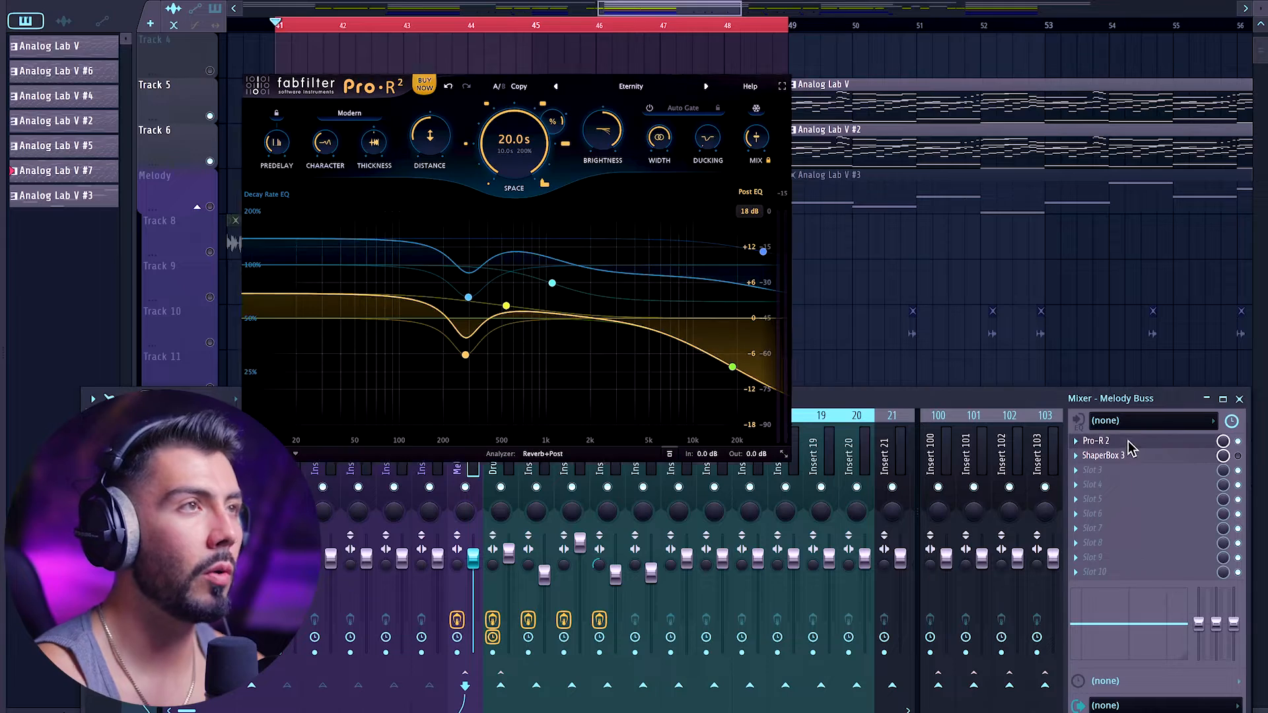
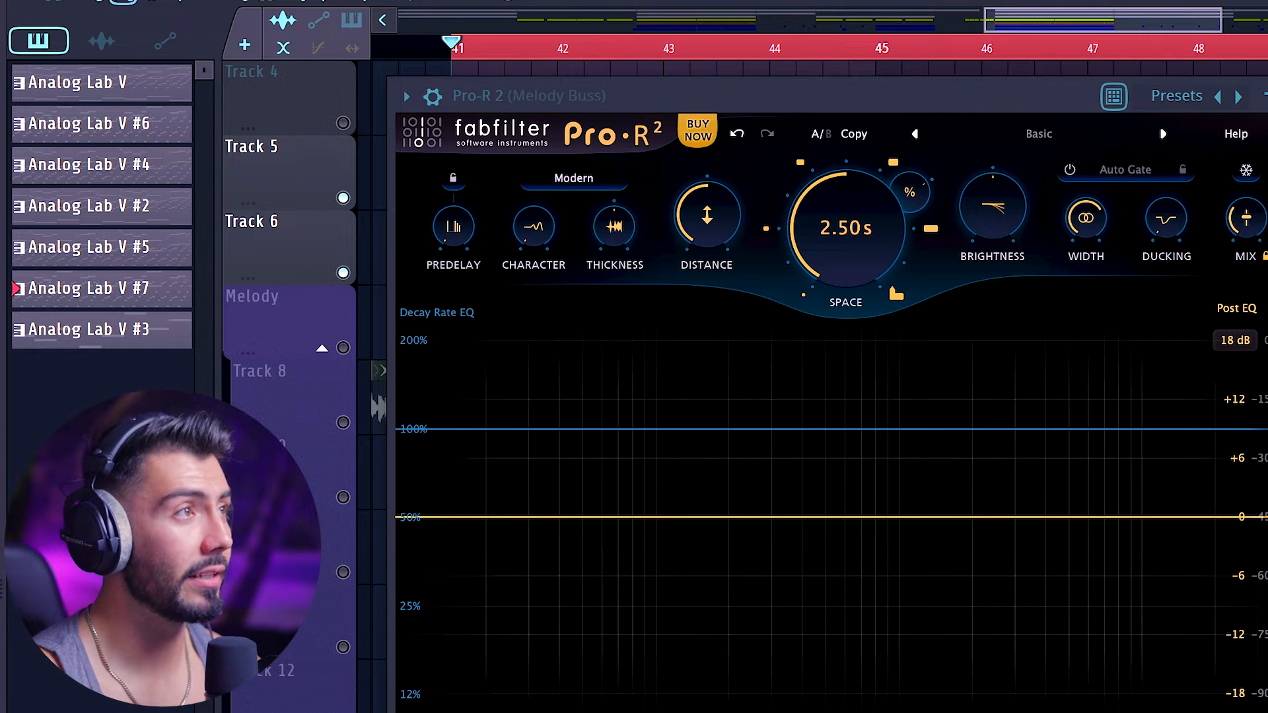
{"action": "key", "text": "space"}
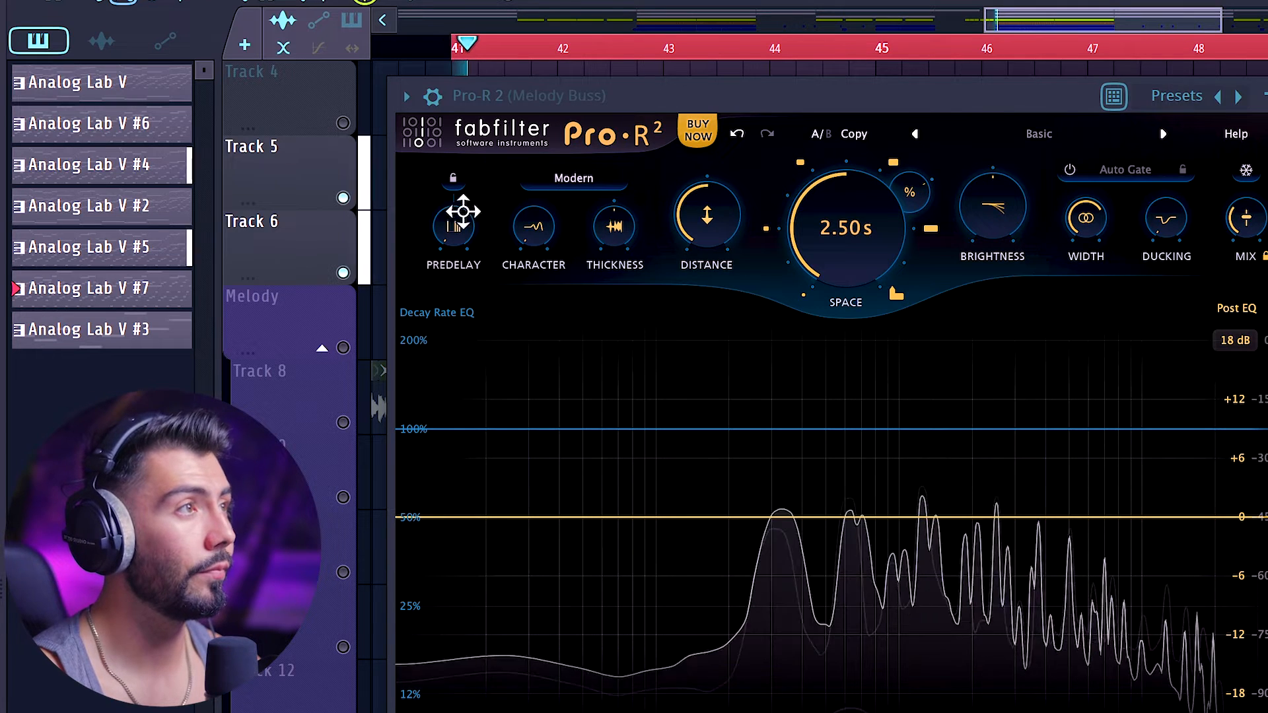
{"action": "left_click_drag", "start_coordinate": [453, 226], "coordinate": [424, 93]}
{"action": "left_click_drag", "start_coordinate": [538, 231], "coordinate": [530, 36]}
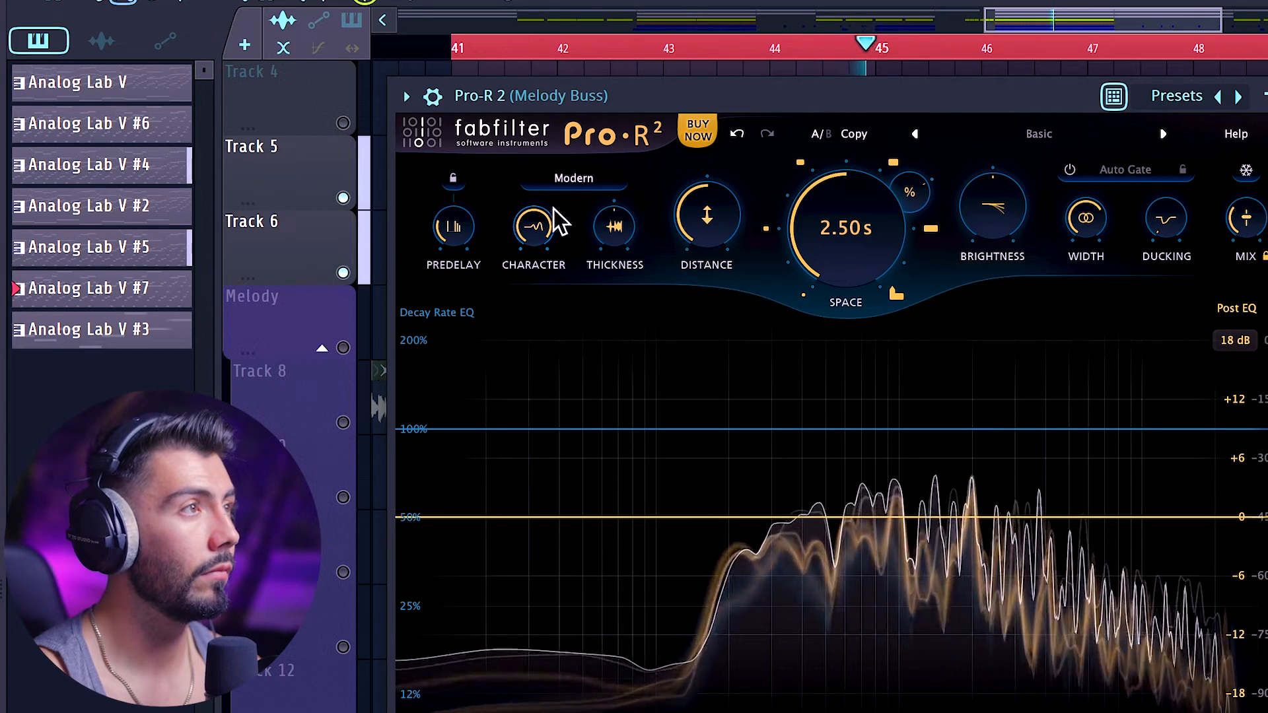
Raise the Thickness amount and switch the reverb style to Vintage while the loop plays.
{"action": "left_click_drag", "start_coordinate": [619, 193], "coordinate": [616, 136]}
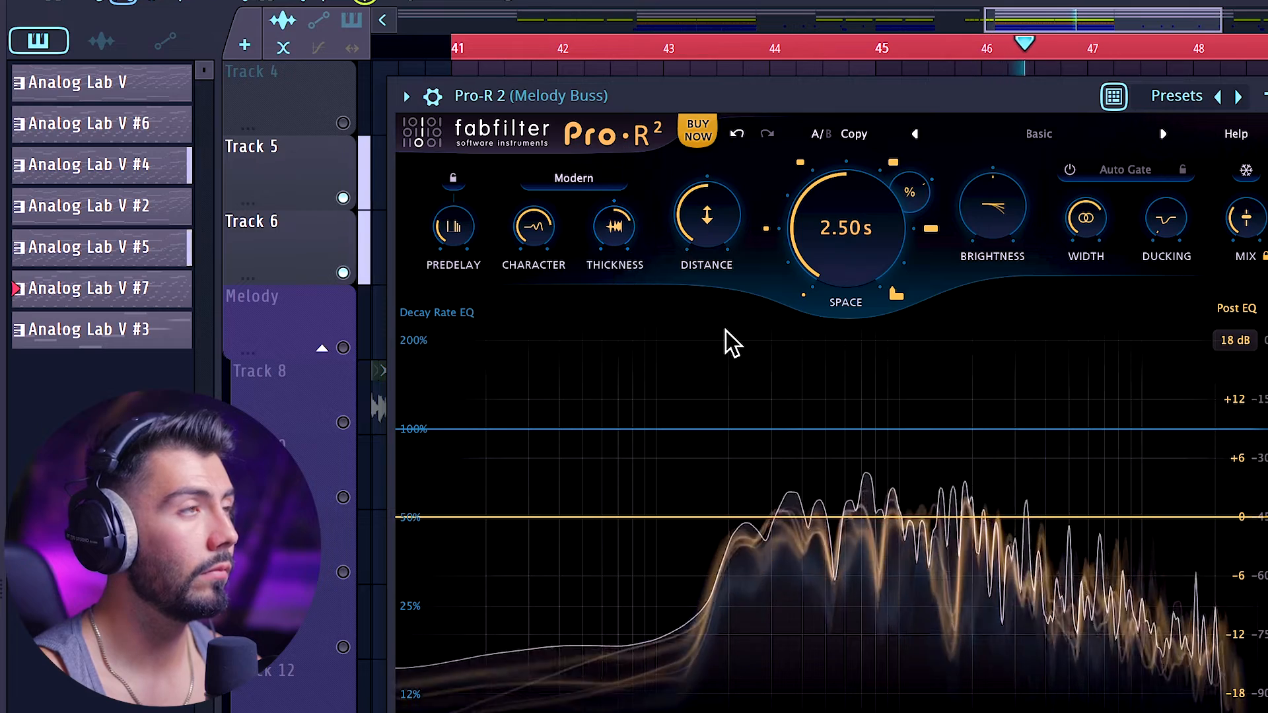
{"action": "left_click", "coordinate": [608, 181]}
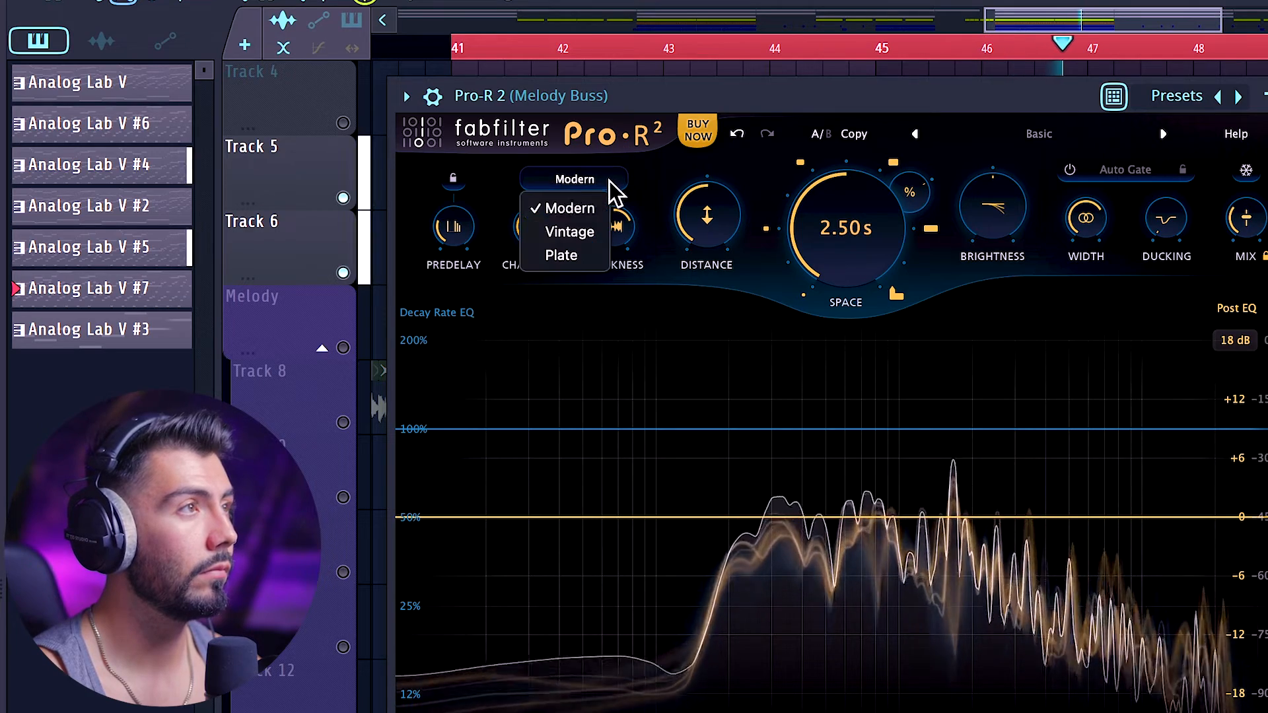
{"action": "left_click", "coordinate": [577, 231]}
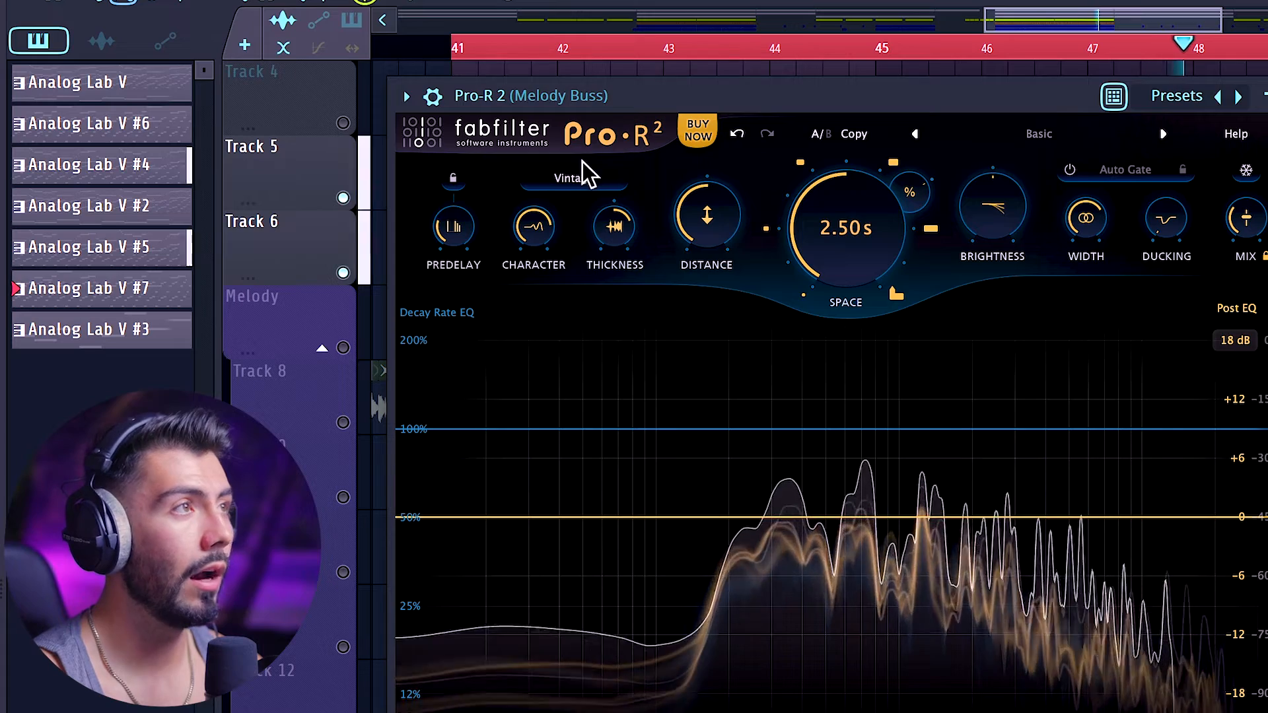
Adjust the reverb's Distance by ear while the loop plays.
{"action": "left_click_drag", "start_coordinate": [706, 198], "coordinate": [692, 17]}
{"action": "left_click_drag", "start_coordinate": [686, 213], "coordinate": [684, 196]}
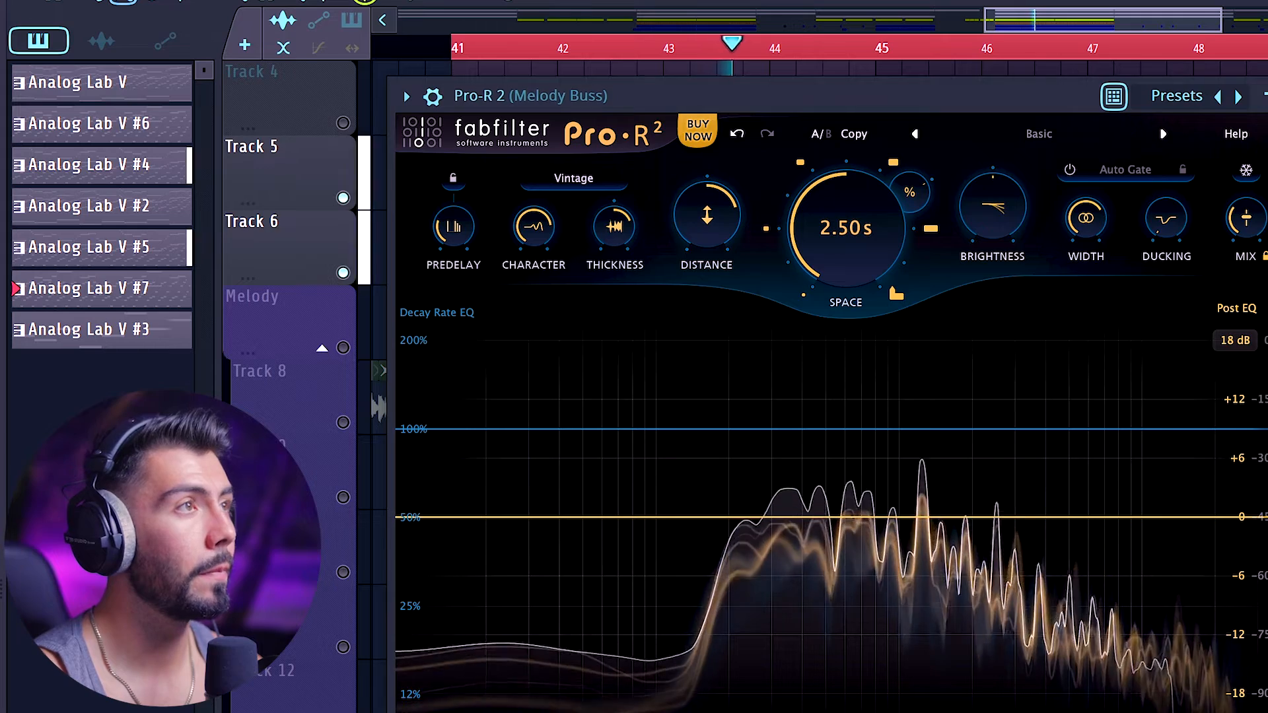
{"action": "left_click", "coordinate": [803, 99]}
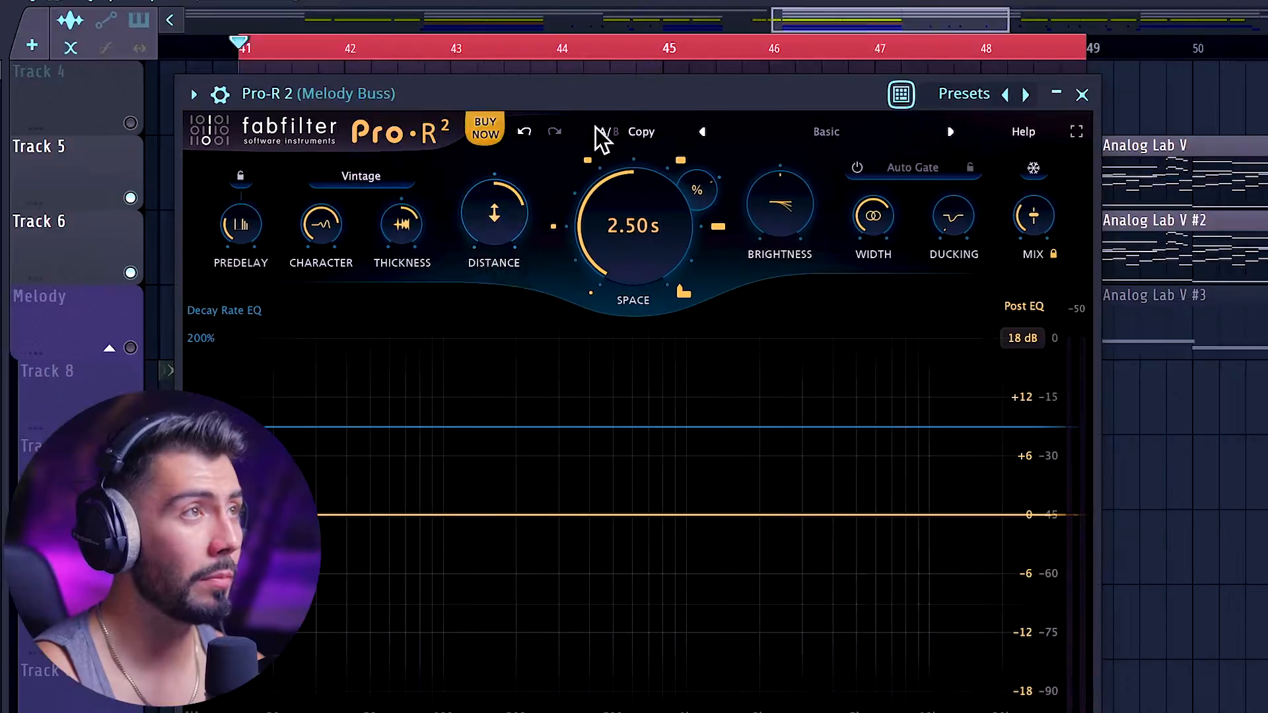
Sweep Brightness from about -70% to about 42% to show its range, and return it to neutral.
{"action": "mouse_move", "coordinate": [841, 177]}
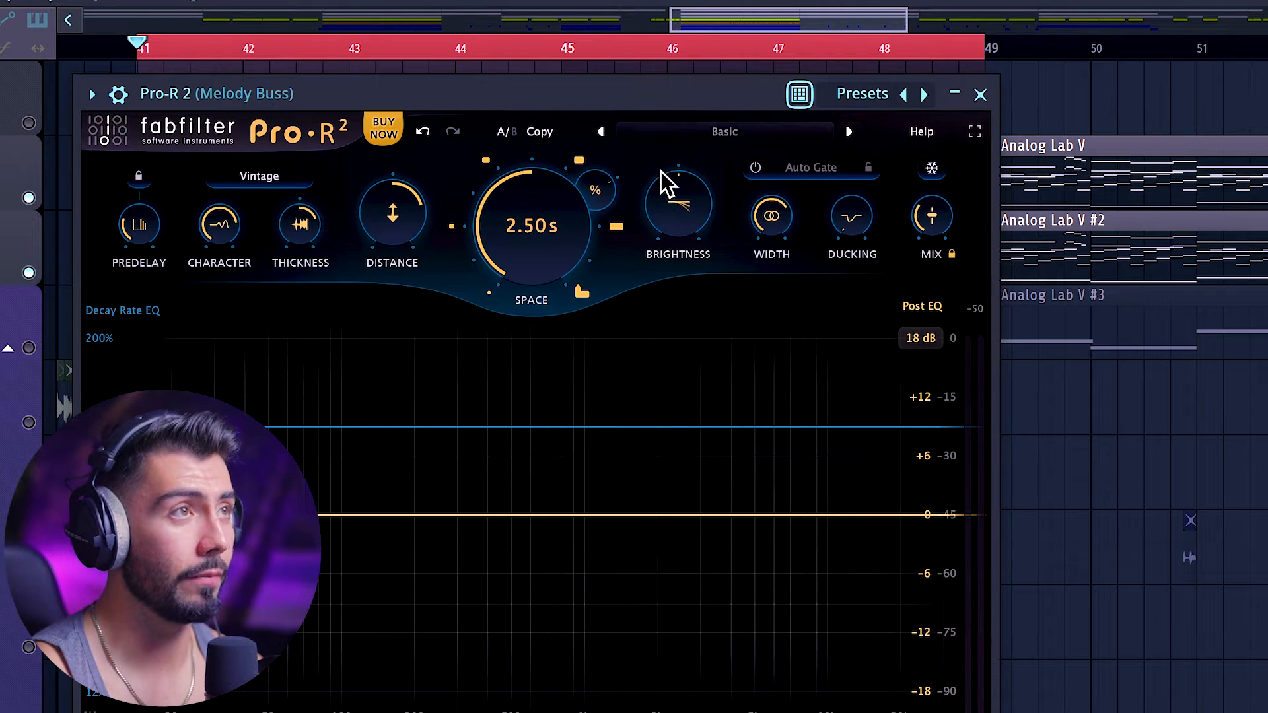
{"action": "left_click_drag", "start_coordinate": [662, 184], "coordinate": [662, 245]}
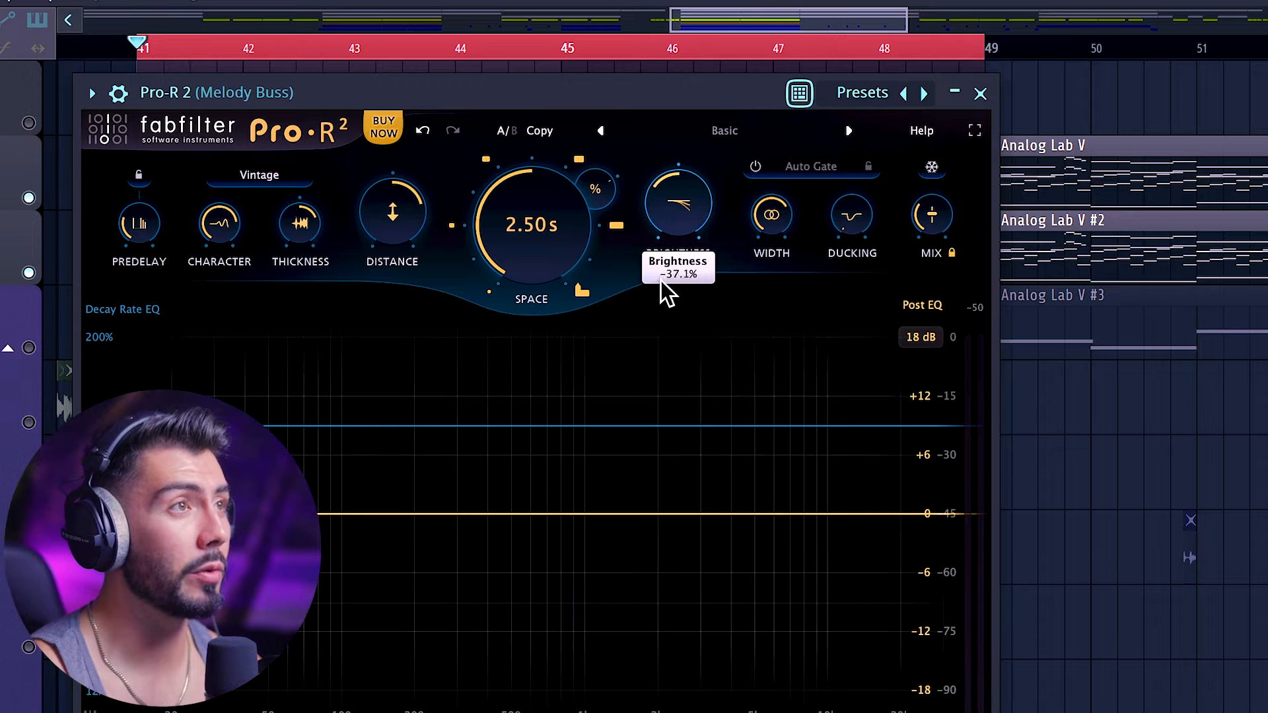
{"action": "left_click_drag", "start_coordinate": [659, 296], "coordinate": [661, 317]}
{"action": "left_click_drag", "start_coordinate": [668, 190], "coordinate": [672, 201]}
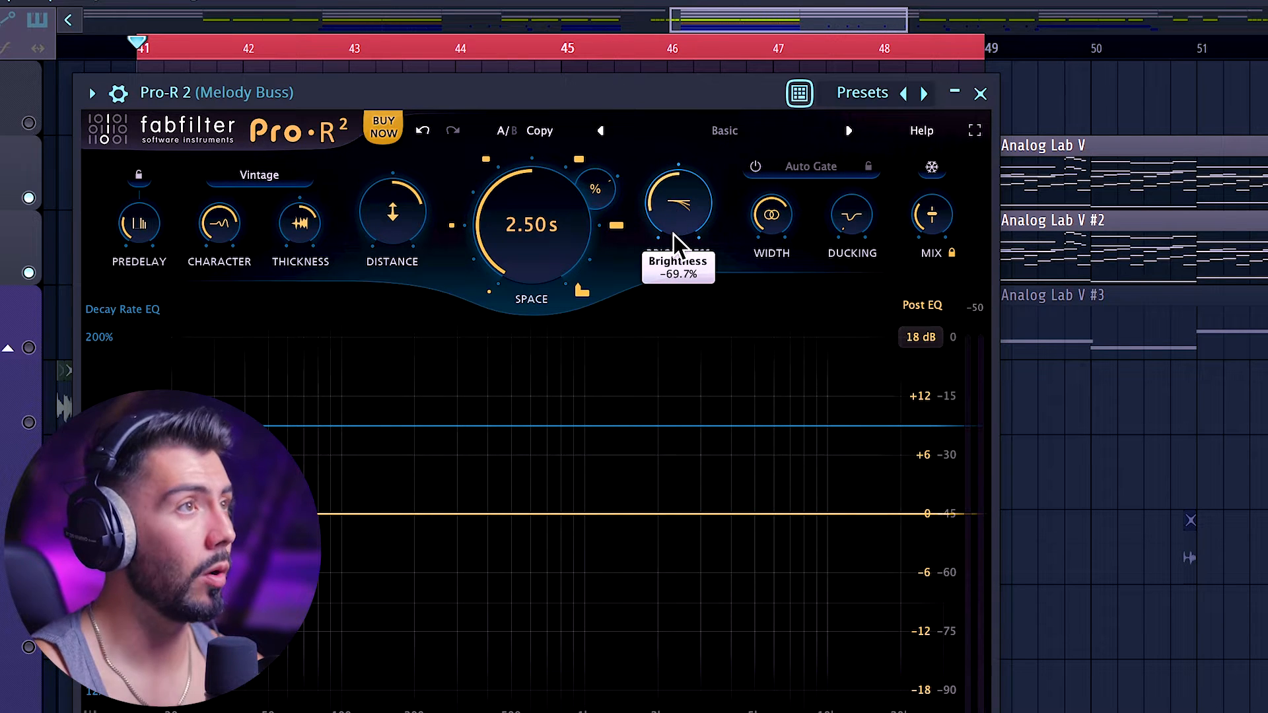
{"action": "left_click_drag", "start_coordinate": [672, 232], "coordinate": [664, 202]}
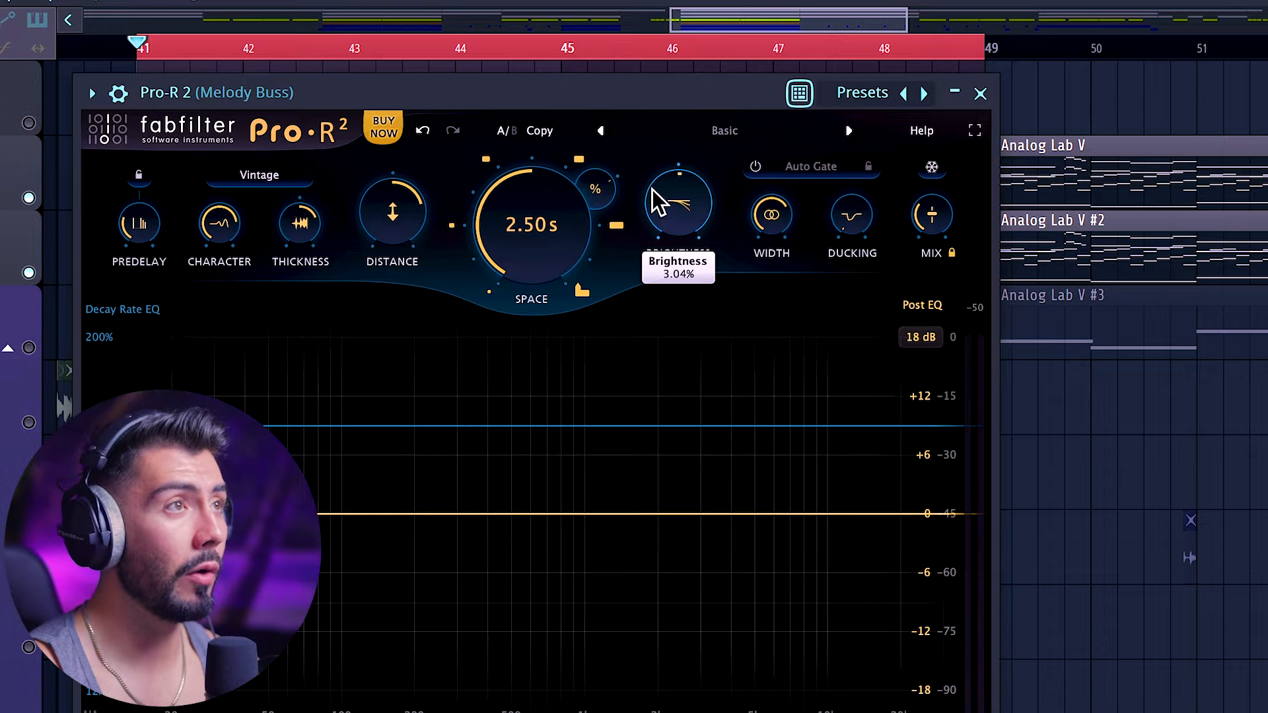
{"action": "left_click_drag", "start_coordinate": [644, 113], "coordinate": [648, 94]}
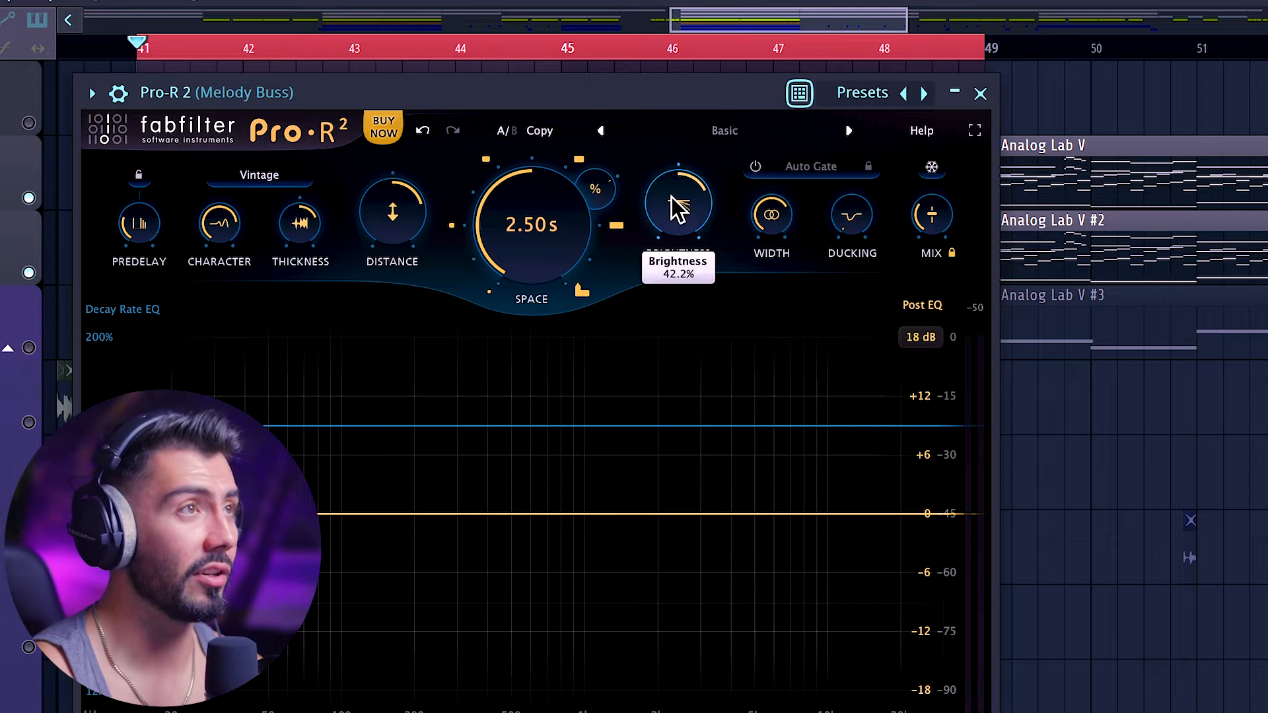
{"action": "left_click_drag", "start_coordinate": [660, 193], "coordinate": [711, 195]}
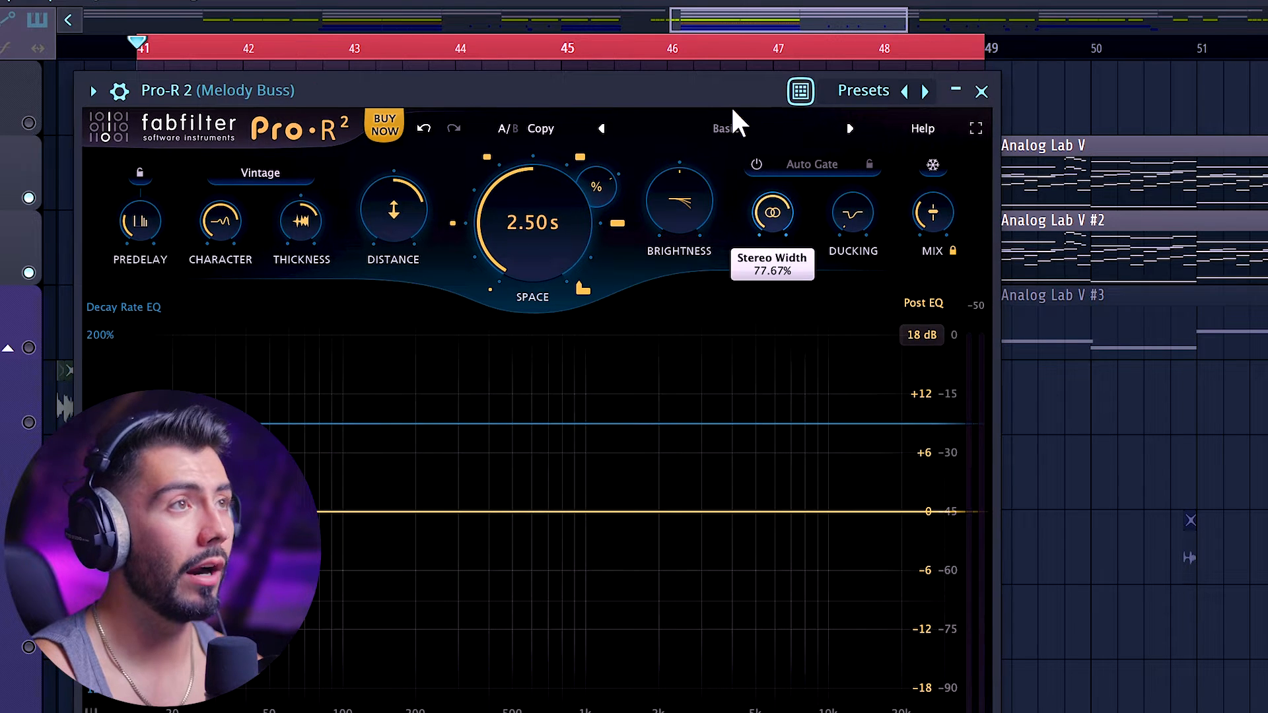
Try narrower and wider Stereo Width amounts, including about 50%, and try out the Ducking control.
{"action": "left_click_drag", "start_coordinate": [730, 105], "coordinate": [760, 254]}
{"action": "left_click_drag", "start_coordinate": [778, 314], "coordinate": [742, 198]}
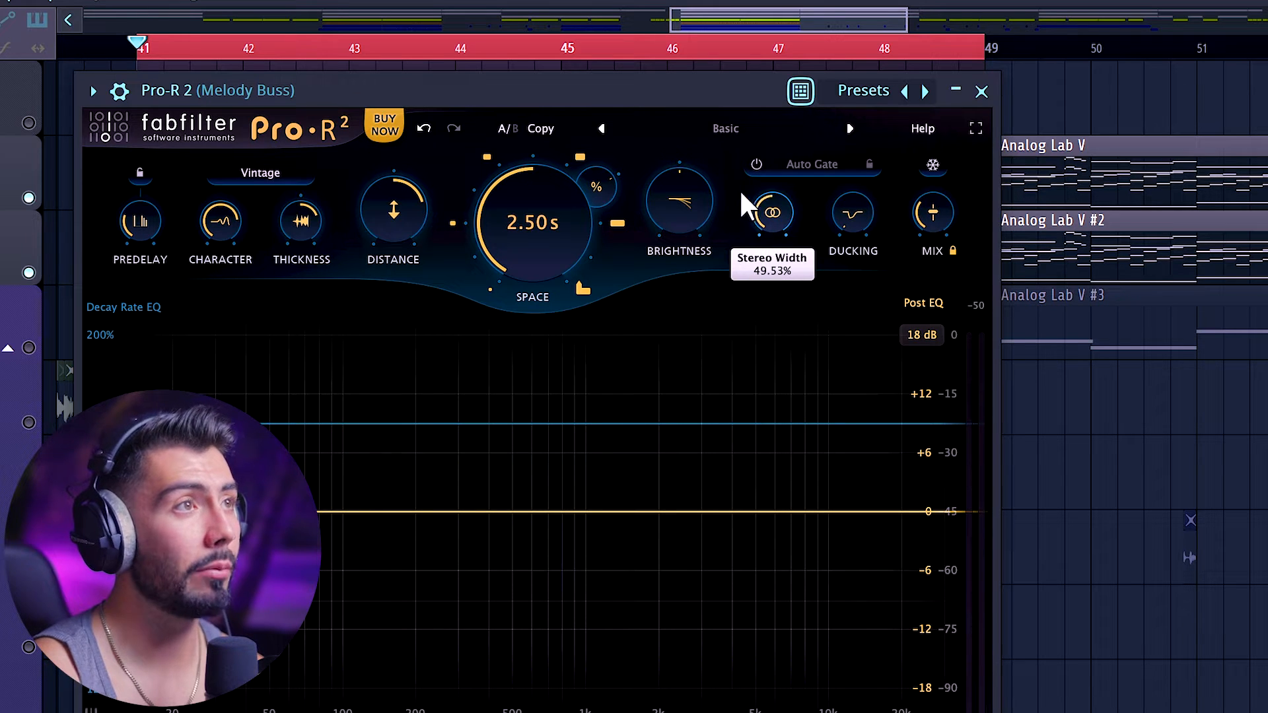
{"action": "left_click_drag", "start_coordinate": [743, 201], "coordinate": [744, 199]}
{"action": "mouse_move", "coordinate": [859, 207]}
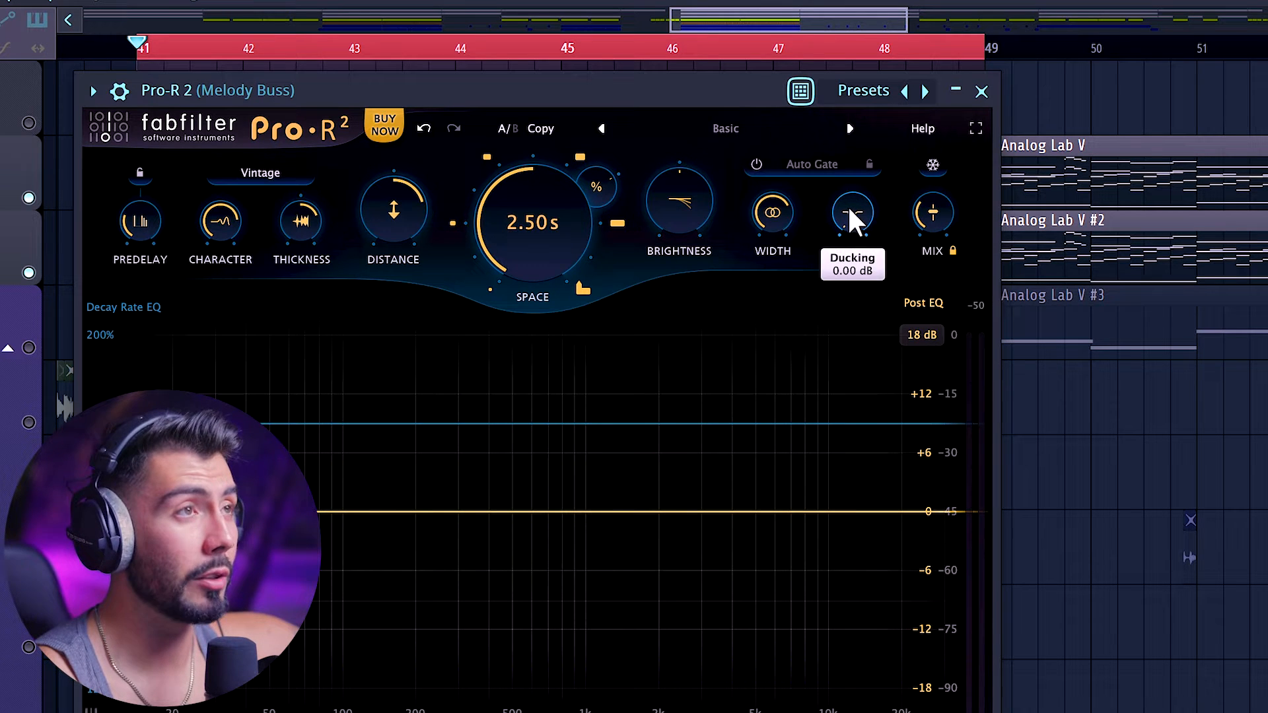
{"action": "left_click_drag", "start_coordinate": [834, 217], "coordinate": [861, 192]}
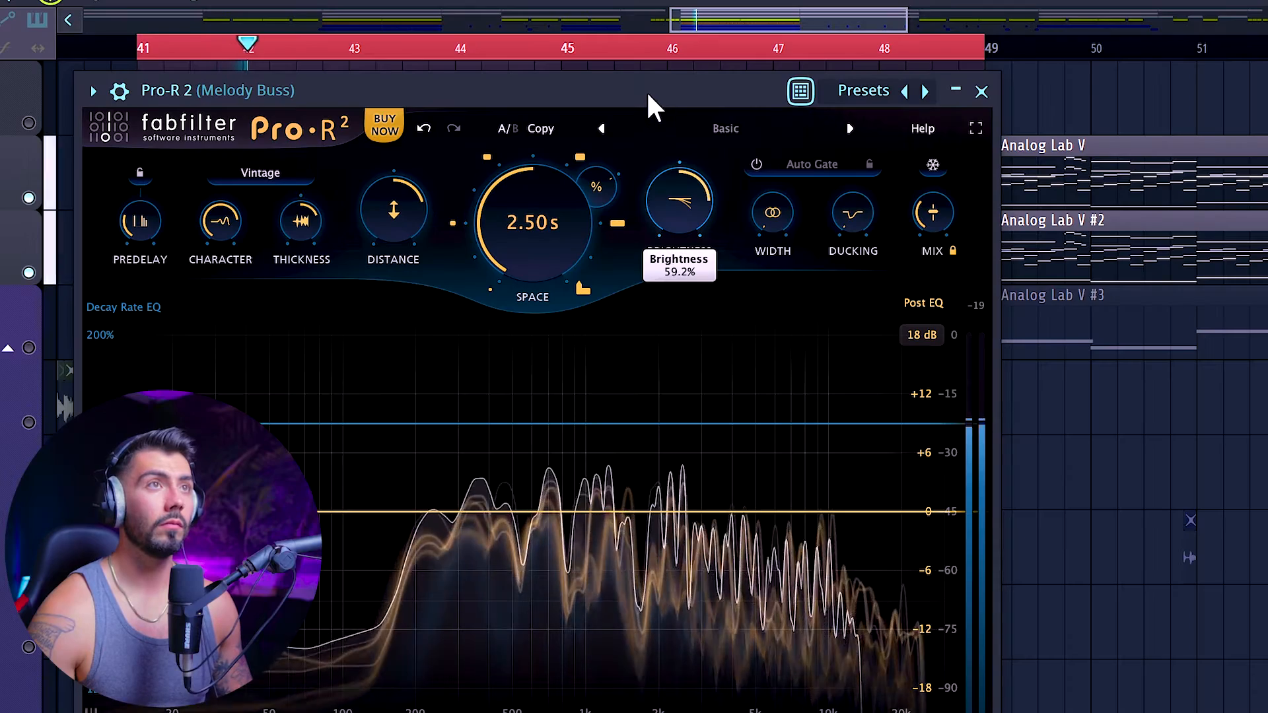
Sweep Brightness while the loop plays and settle on about 46%.
{"action": "left_click_drag", "start_coordinate": [648, 95], "coordinate": [657, 168]}
{"action": "left_click_drag", "start_coordinate": [680, 264], "coordinate": [638, 76]}
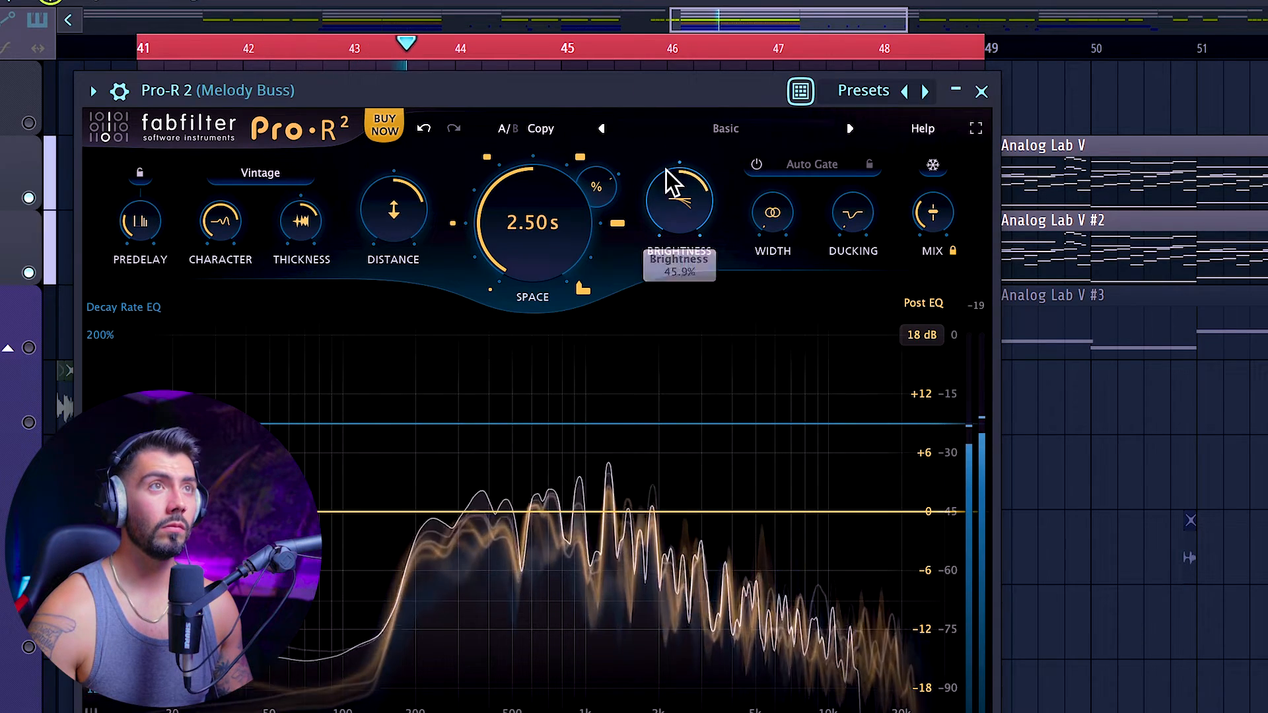
{"action": "mouse_move", "coordinate": [659, 197]}
{"action": "left_mouse_down"}
{"action": "mouse_move", "coordinate": [660, 182]}
{"action": "mouse_move", "coordinate": [663, 193]}
{"action": "left_mouse_up"}
Set the Stereo Width to about 70% and raise the Ducking amount during playback.
{"action": "left_click_drag", "start_coordinate": [753, 221], "coordinate": [792, 50]}
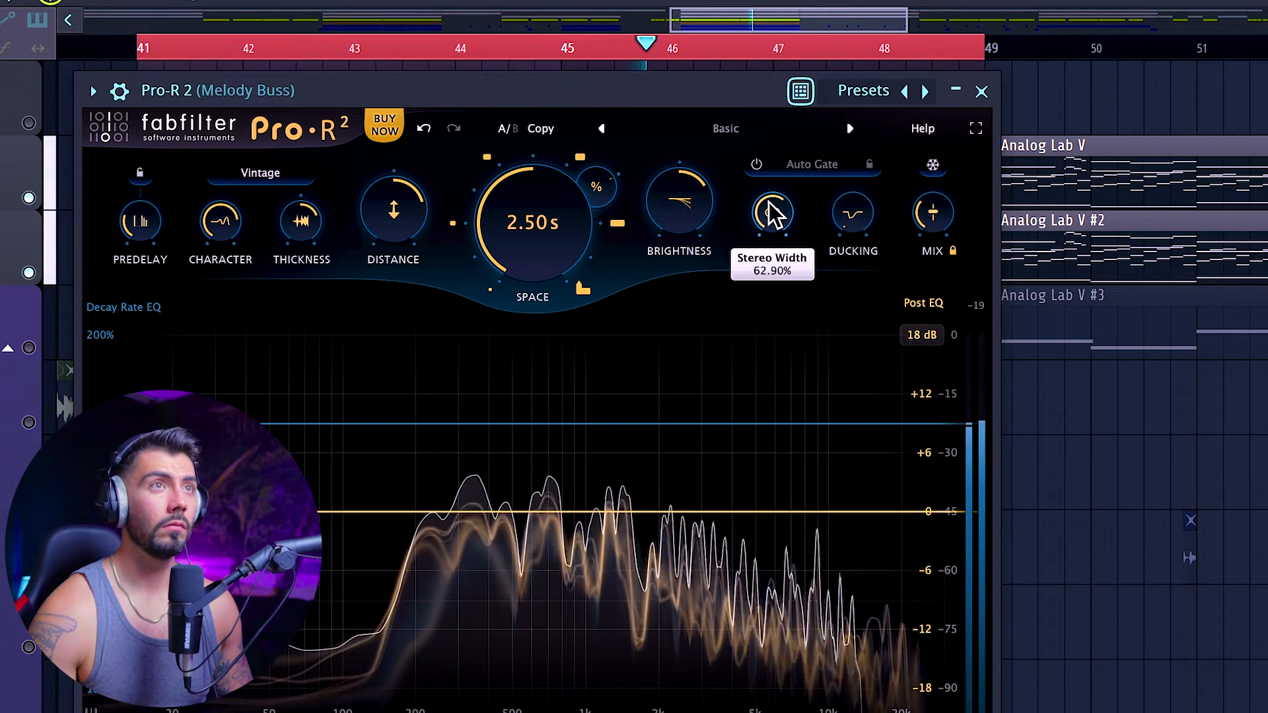
{"action": "scroll", "coordinate": [766, 198], "scroll_direction": "up", "scroll_amount": 5}
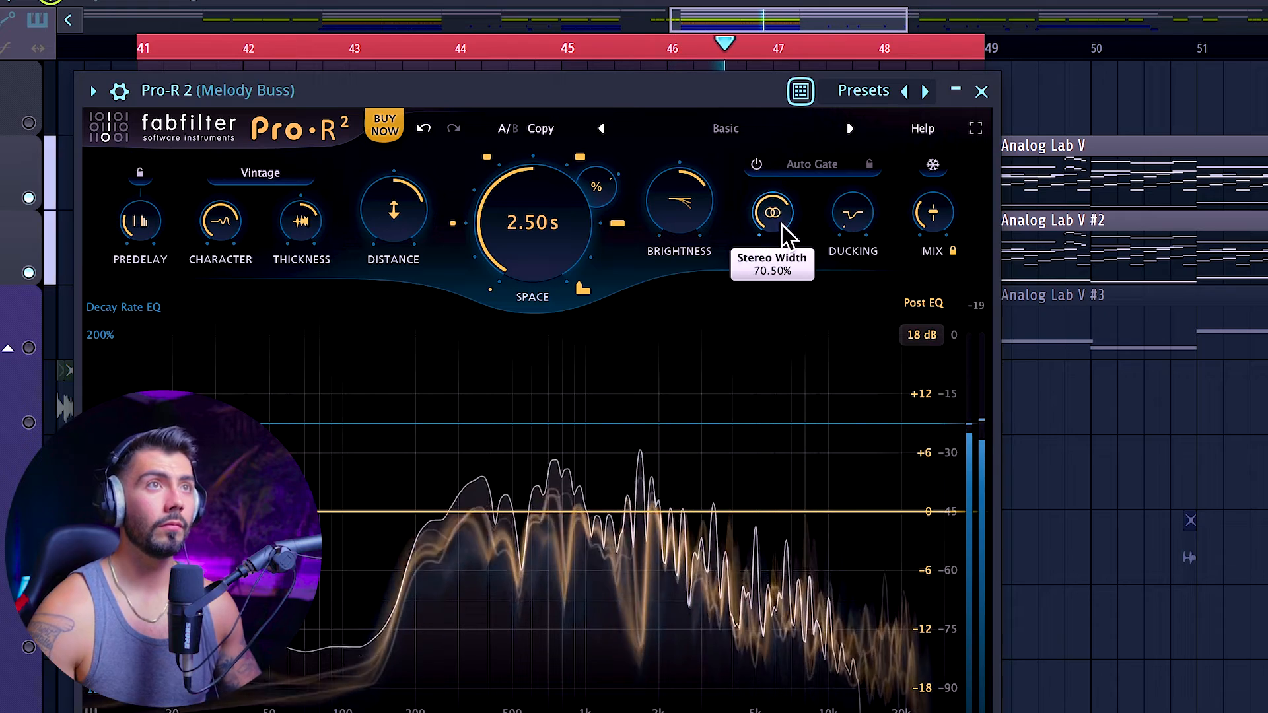
{"action": "scroll", "coordinate": [769, 192], "scroll_direction": "up", "scroll_amount": 2}
{"action": "mouse_move", "coordinate": [863, 226]}
{"action": "left_click_drag", "start_coordinate": [860, 214], "coordinate": [847, 104]}
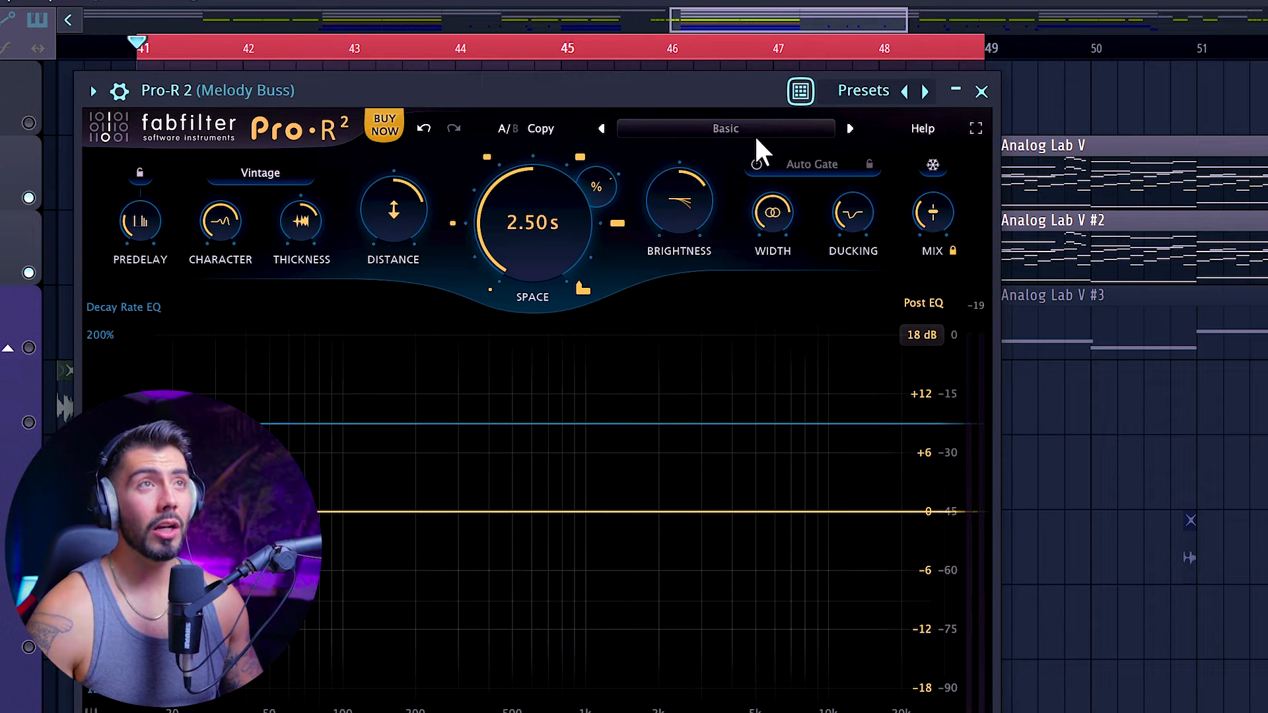
Play the loop, turn on Freeze to hear the held reverb tail, stop playback and turn Freeze off again.
{"action": "mouse_move", "coordinate": [753, 156]}
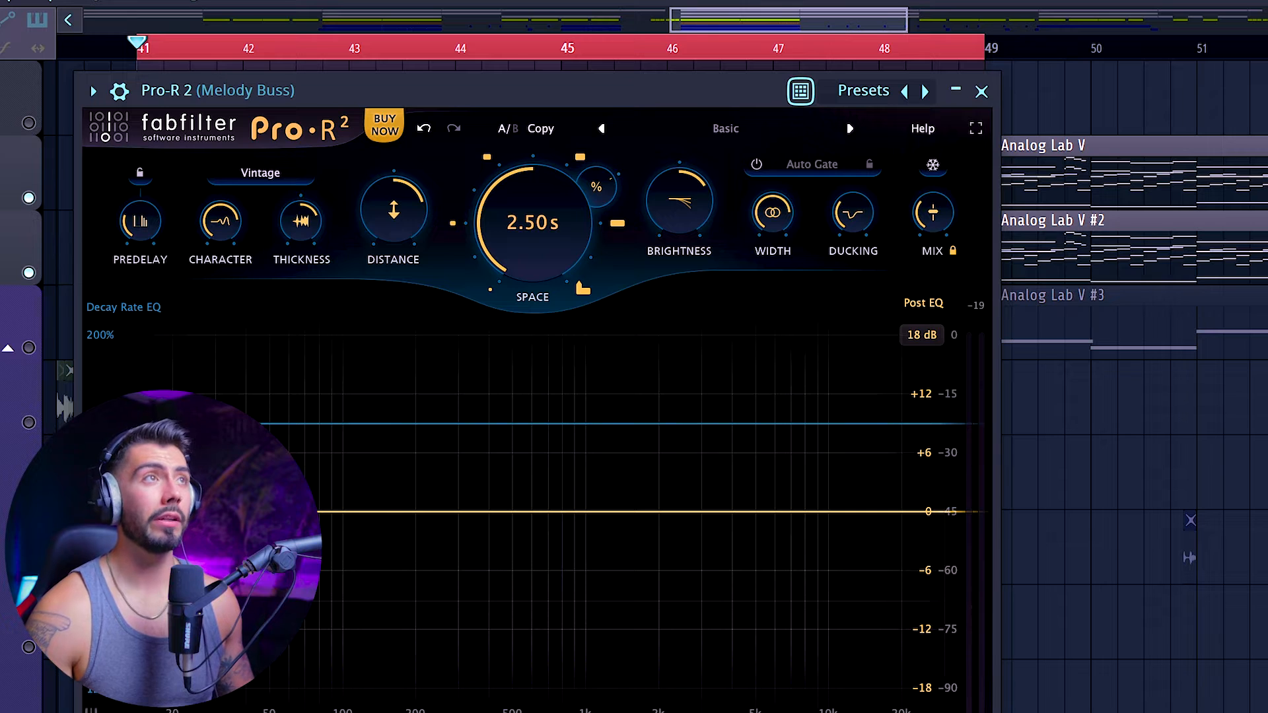
{"action": "key", "text": "space"}
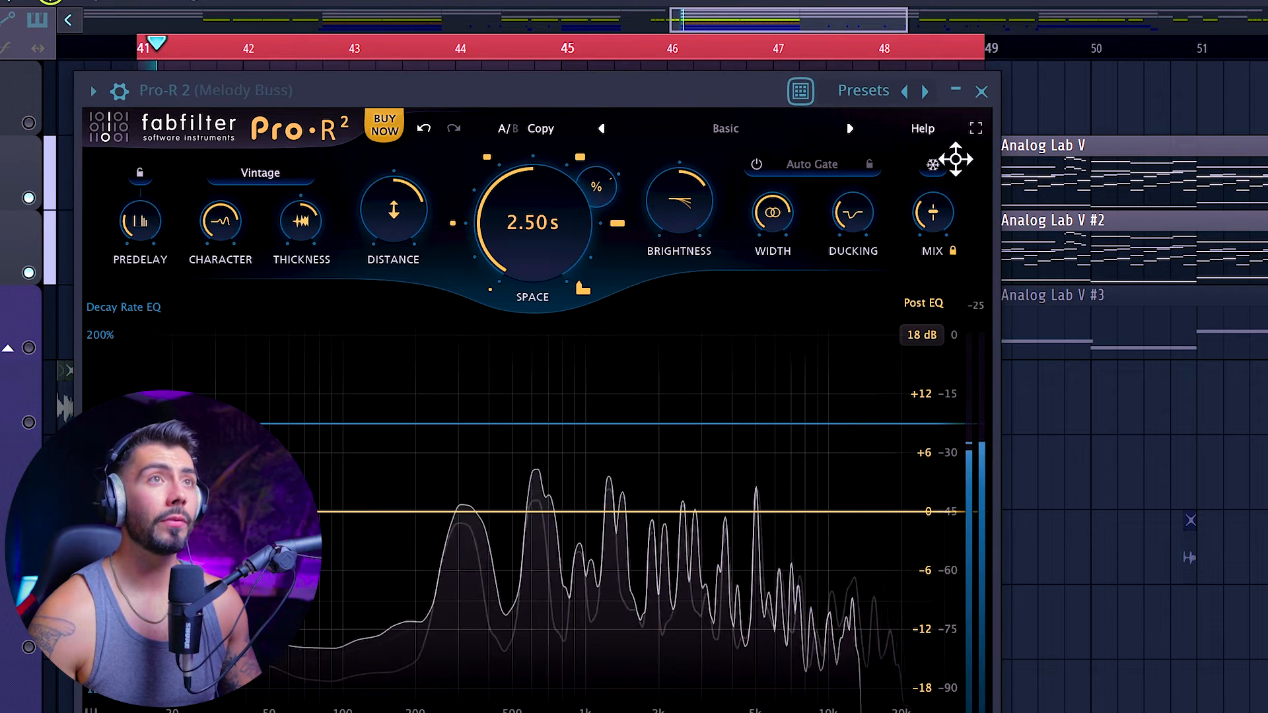
{"action": "left_click", "coordinate": [930, 161]}
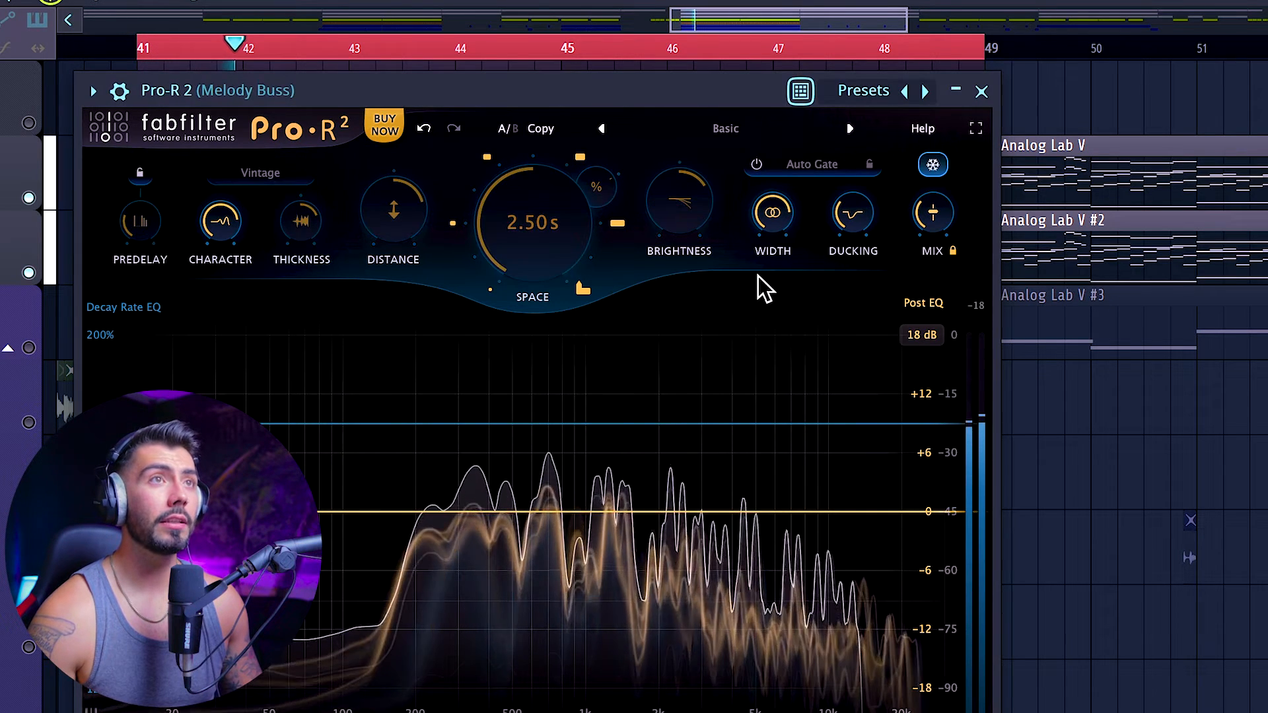
{"action": "key", "text": "space"}
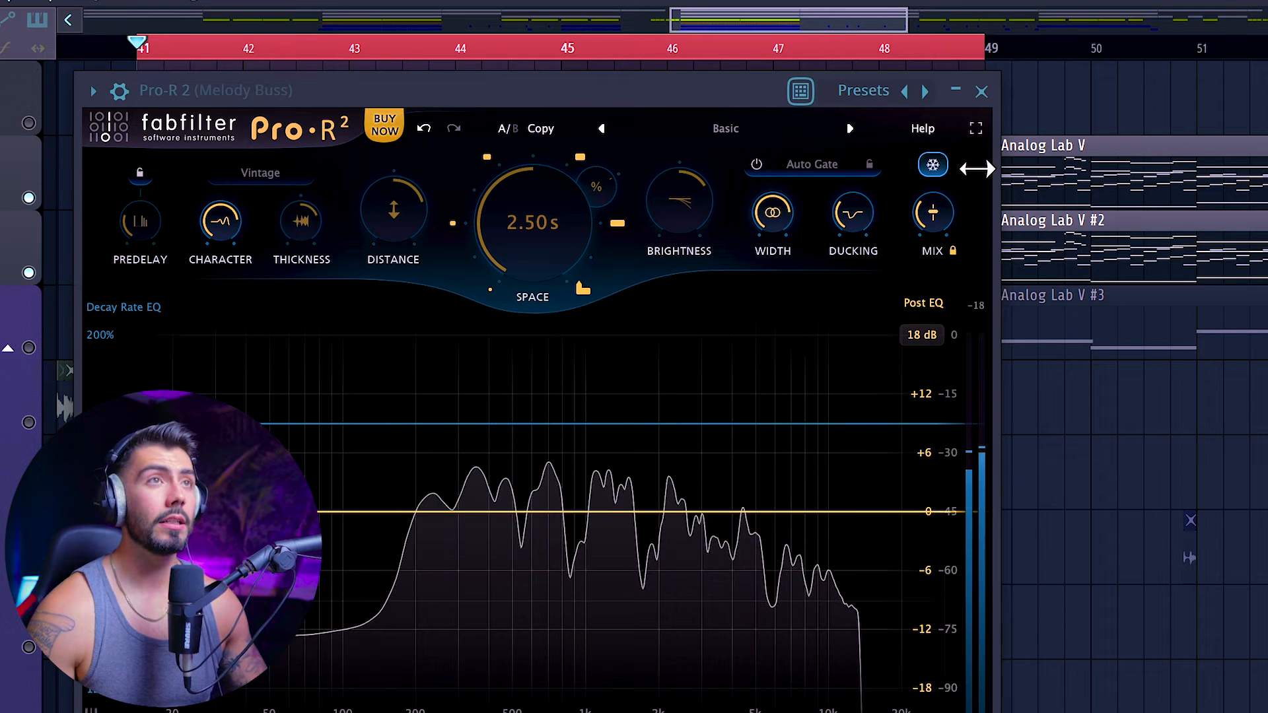
{"action": "left_click", "coordinate": [932, 164]}
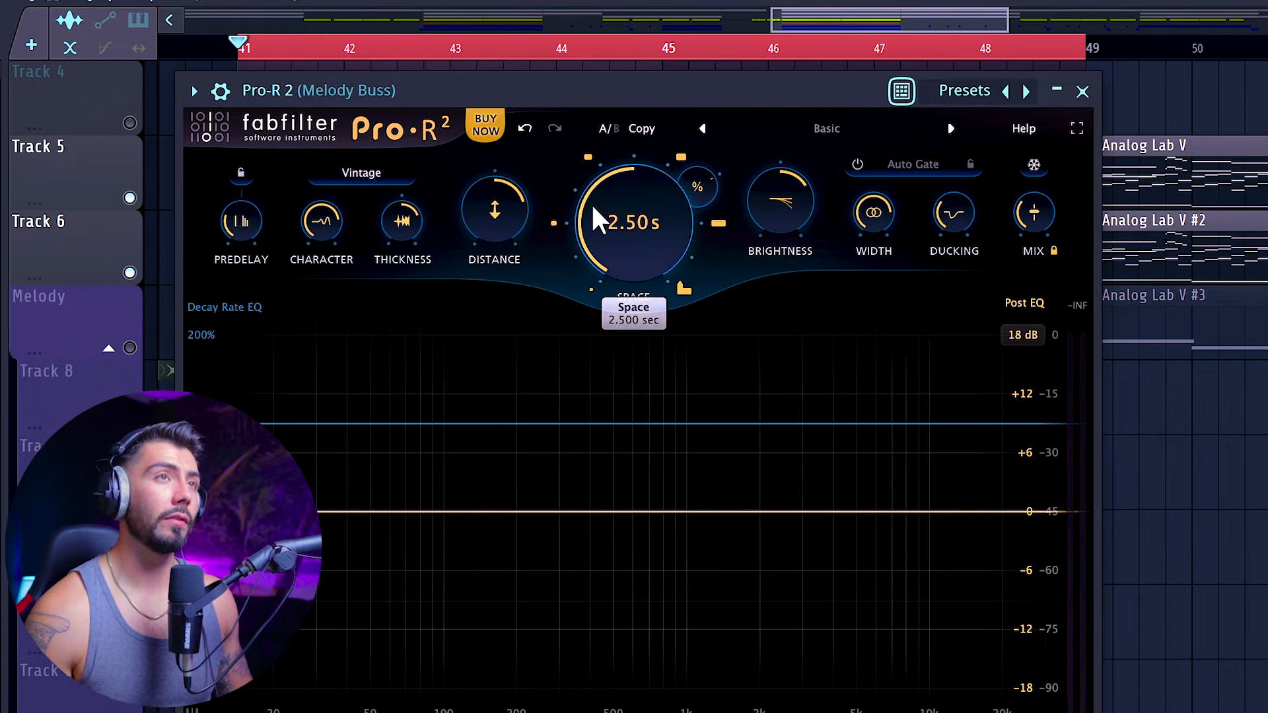
Try a Space of 10 s with a 400% decay rate, and settle on about 4.59 s with 166%.
{"action": "mouse_move", "coordinate": [634, 222]}
{"action": "left_mouse_down"}
{"action": "mouse_move", "coordinate": [615, 140]}
{"action": "mouse_move", "coordinate": [619, 204]}
{"action": "left_mouse_up"}
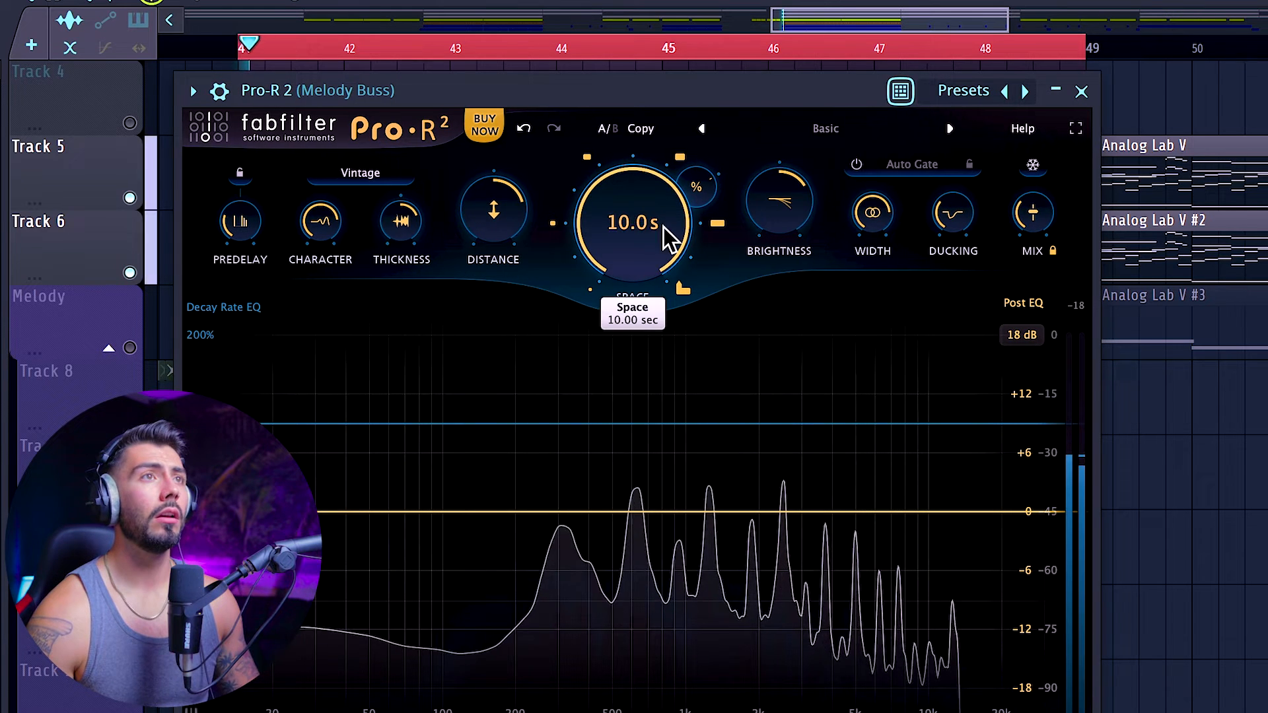
{"action": "left_click_drag", "start_coordinate": [663, 227], "coordinate": [645, 288]}
{"action": "left_click_drag", "start_coordinate": [632, 244], "coordinate": [624, 95]}
{"action": "left_click_drag", "start_coordinate": [652, 220], "coordinate": [640, 165]}
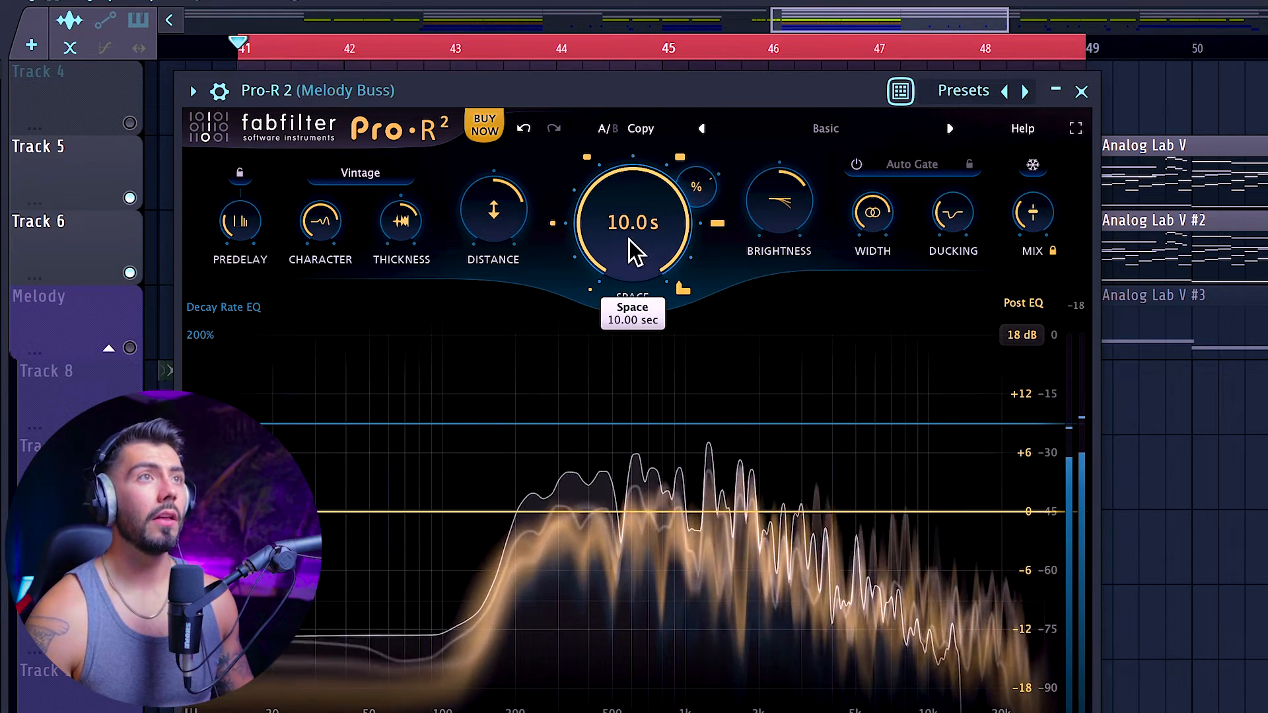
{"action": "mouse_move", "coordinate": [642, 229]}
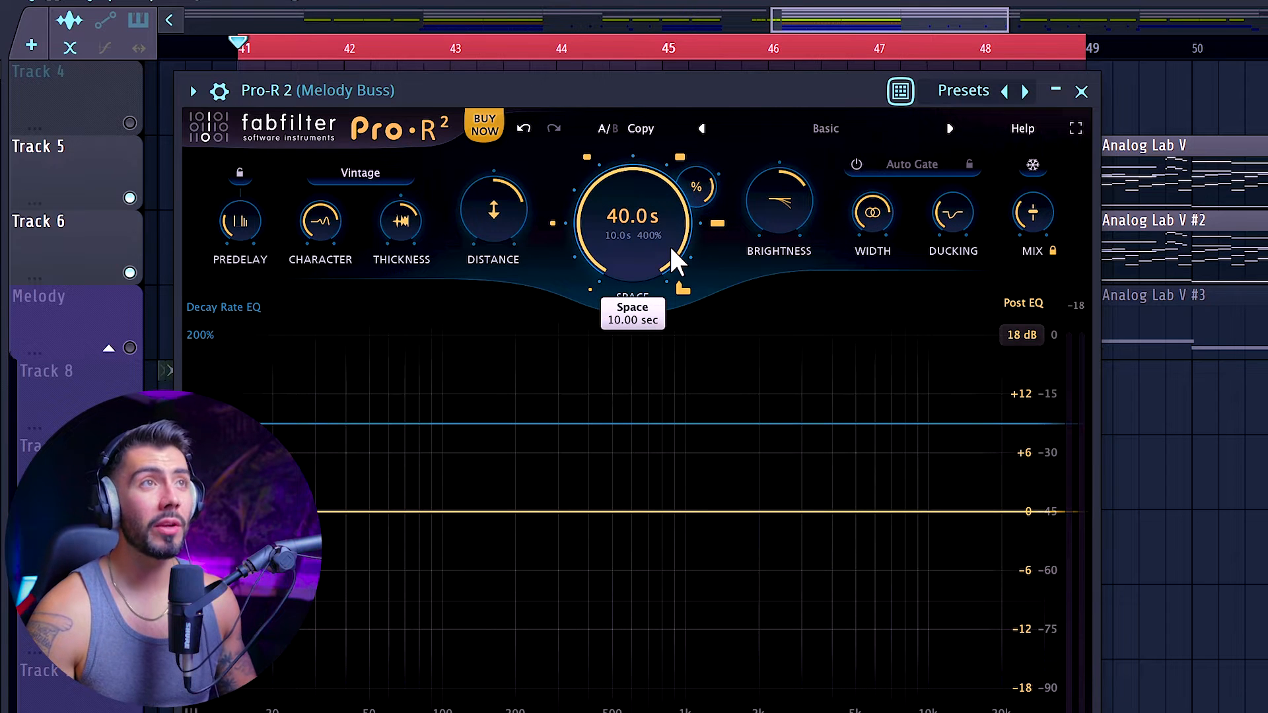
{"action": "left_click_drag", "start_coordinate": [662, 242], "coordinate": [718, 521]}
{"action": "left_click_drag", "start_coordinate": [660, 256], "coordinate": [641, 305]}
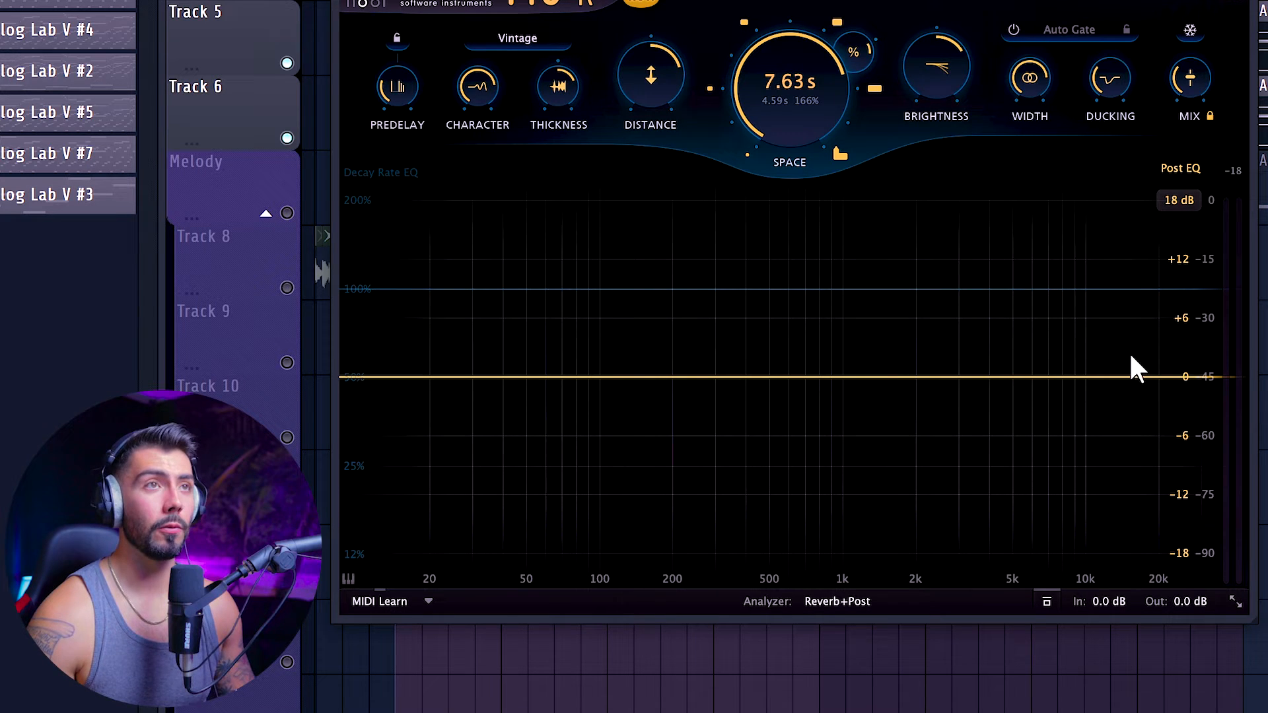
Add a high-shelf boost near 3.5 kHz and a low-shelf reduction near 77 Hz to the Decay Rate EQ.
{"action": "double_click", "coordinate": [1144, 284]}
{"action": "left_click_drag", "start_coordinate": [1152, 279], "coordinate": [998, 213]}
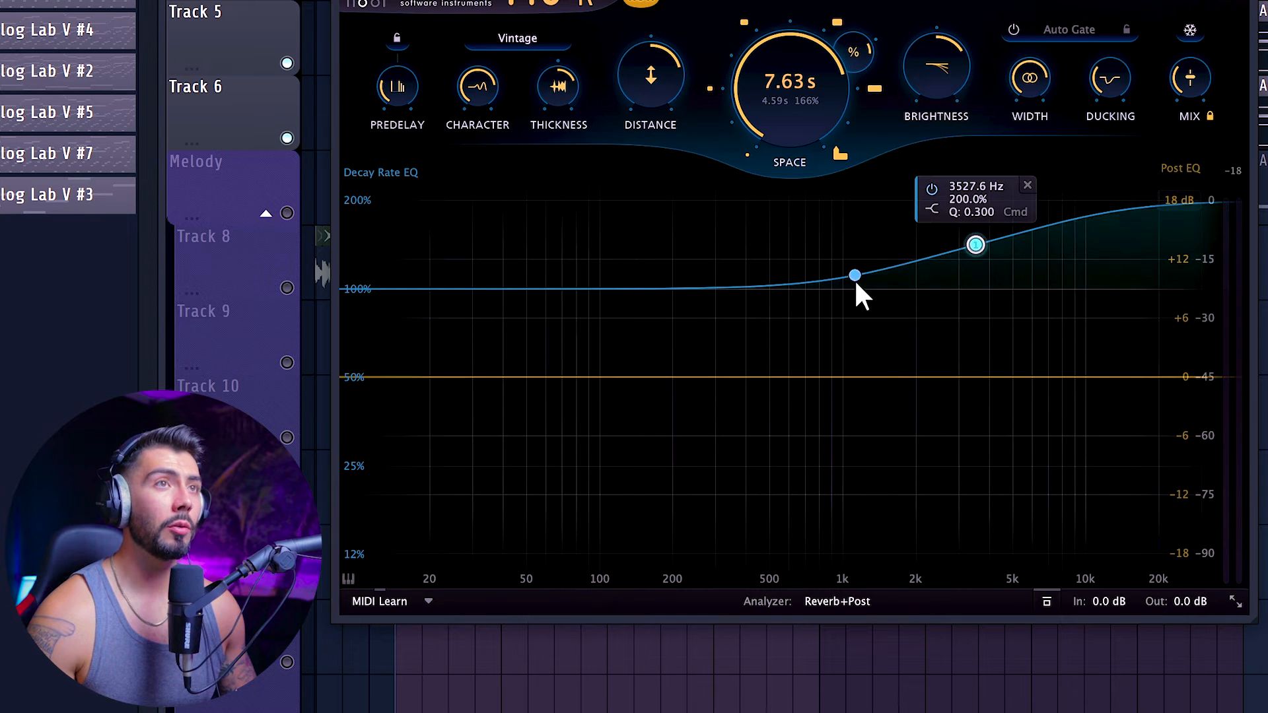
{"action": "double_click", "coordinate": [396, 289]}
{"action": "left_click_drag", "start_coordinate": [400, 290], "coordinate": [509, 330]}
{"action": "left_click_drag", "start_coordinate": [507, 373], "coordinate": [574, 398]}
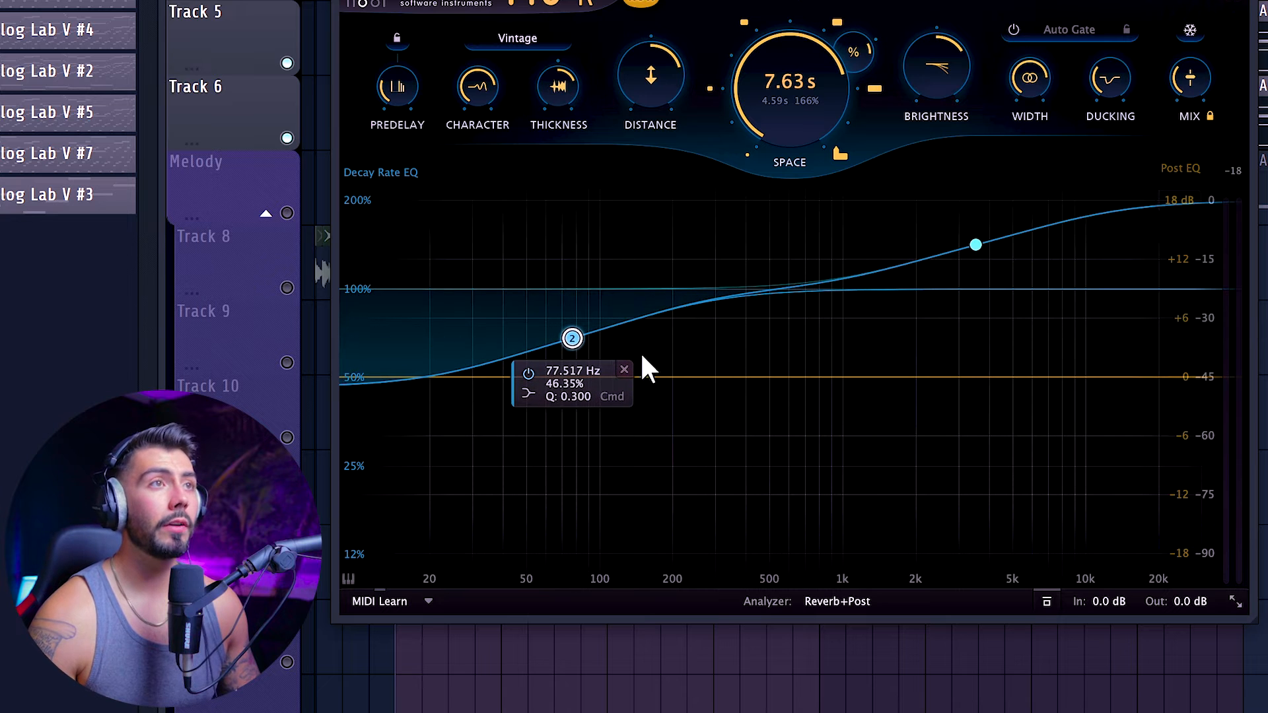
{"action": "left_click_drag", "start_coordinate": [572, 338], "coordinate": [569, 302]}
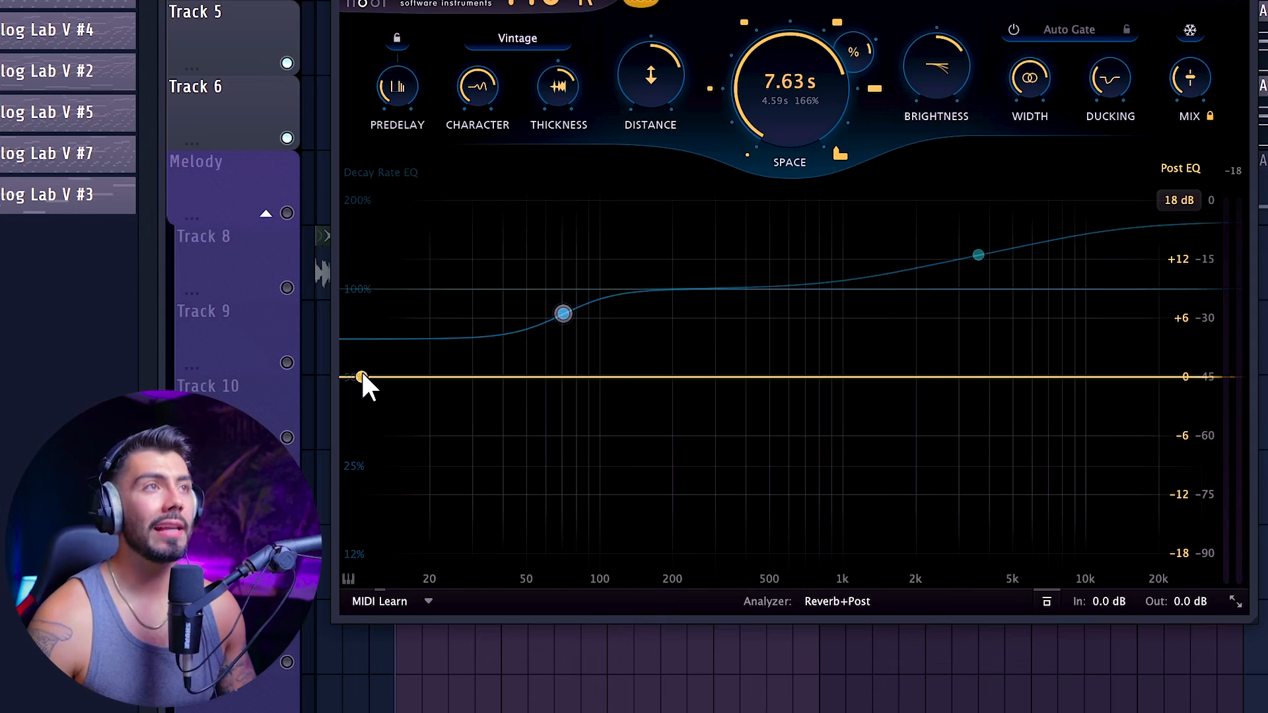
Add a 48 dB/oct low cut just above 50 Hz and a gentle high-shelf boost to the Post EQ, and start playback.
{"action": "left_click", "coordinate": [361, 376]}
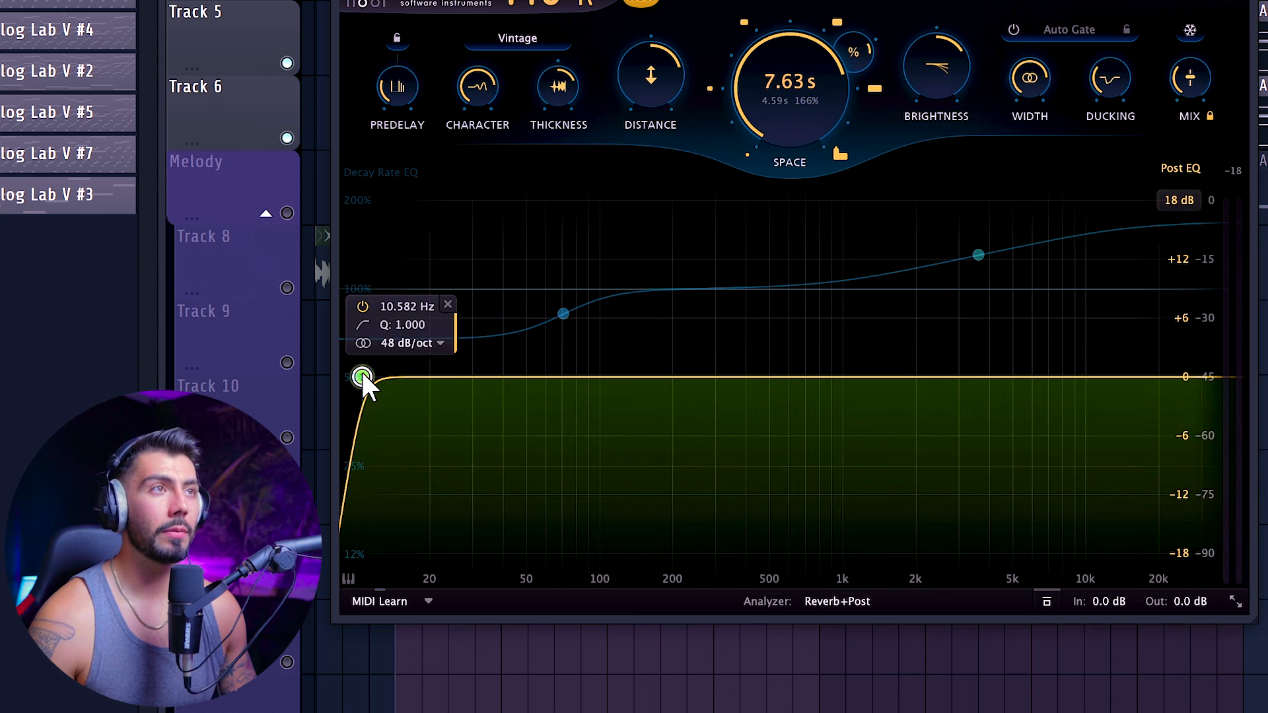
{"action": "left_click_drag", "start_coordinate": [364, 378], "coordinate": [691, 375]}
{"action": "key", "text": "space"}
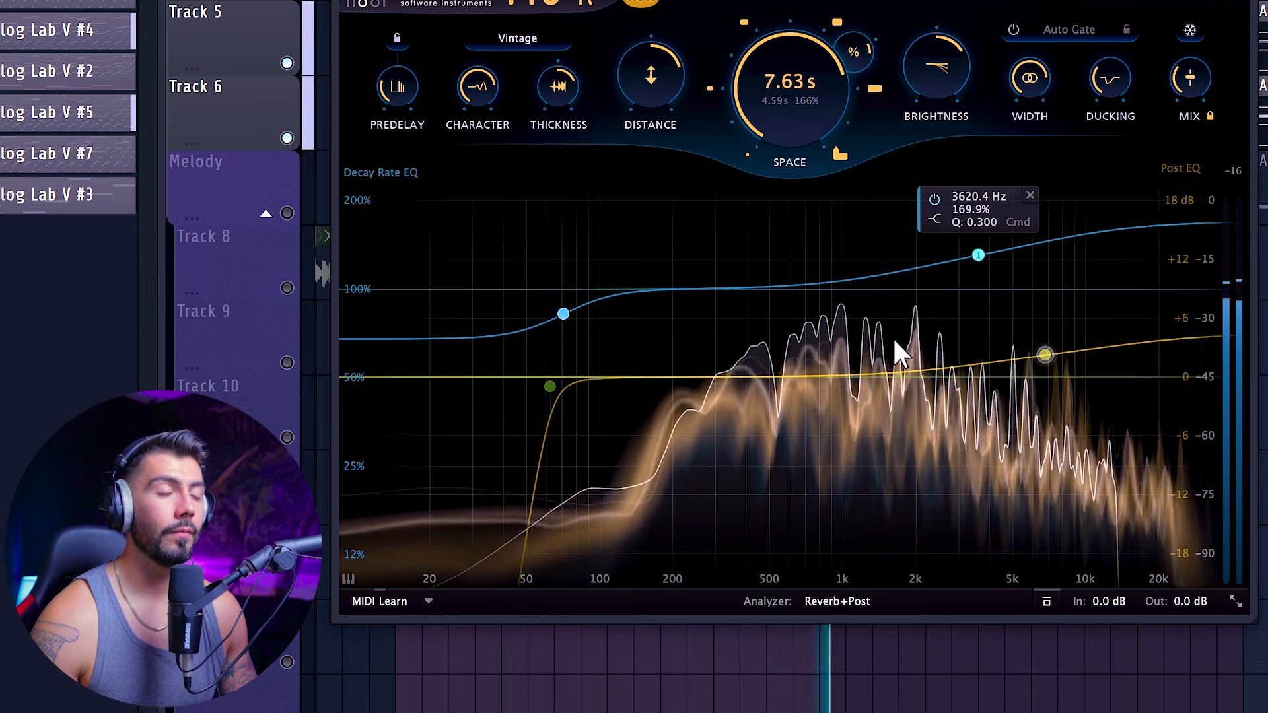
Cut about 5 dB at 408 Hz and boost near 1 kHz in the Post EQ, and add a mid boost to the Decay Rate EQ.
{"action": "left_click_drag", "start_coordinate": [763, 375], "coordinate": [748, 426]}
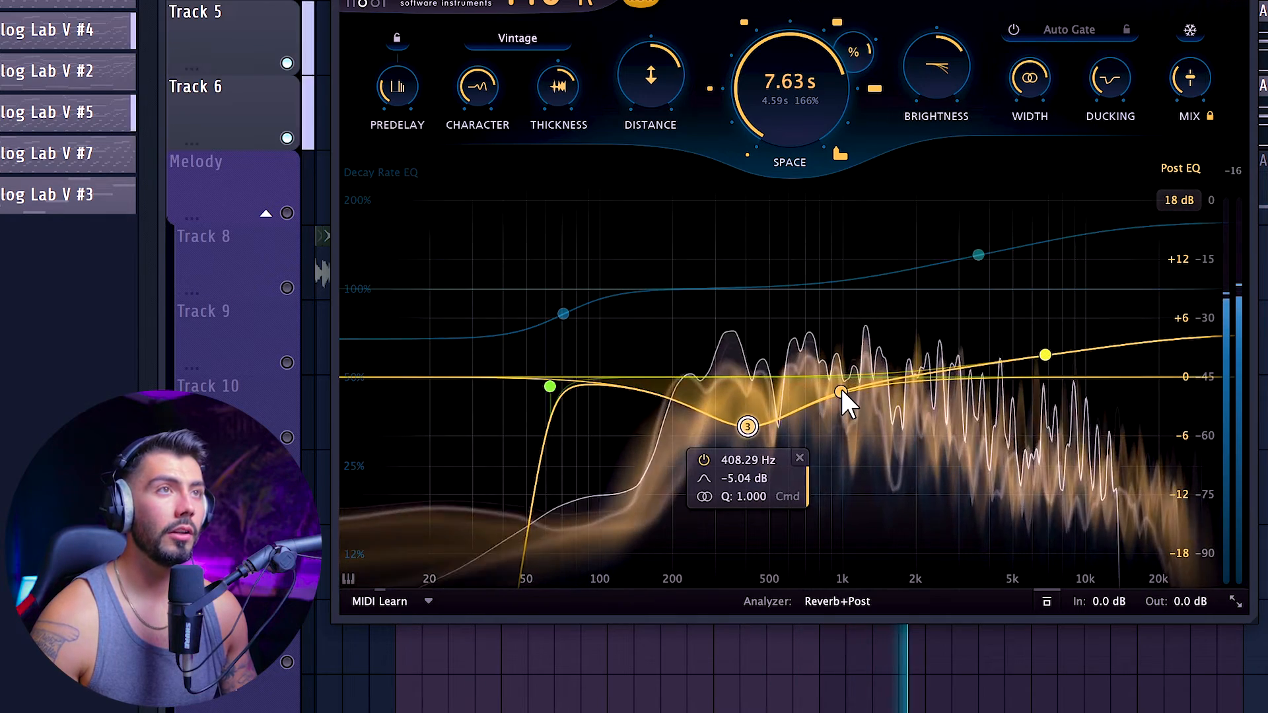
{"action": "left_click_drag", "start_coordinate": [841, 390], "coordinate": [835, 352]}
{"action": "scroll", "coordinate": [836, 352], "scroll_direction": "up", "scroll_amount": 1}
{"action": "left_click_drag", "start_coordinate": [754, 289], "coordinate": [825, 266]}
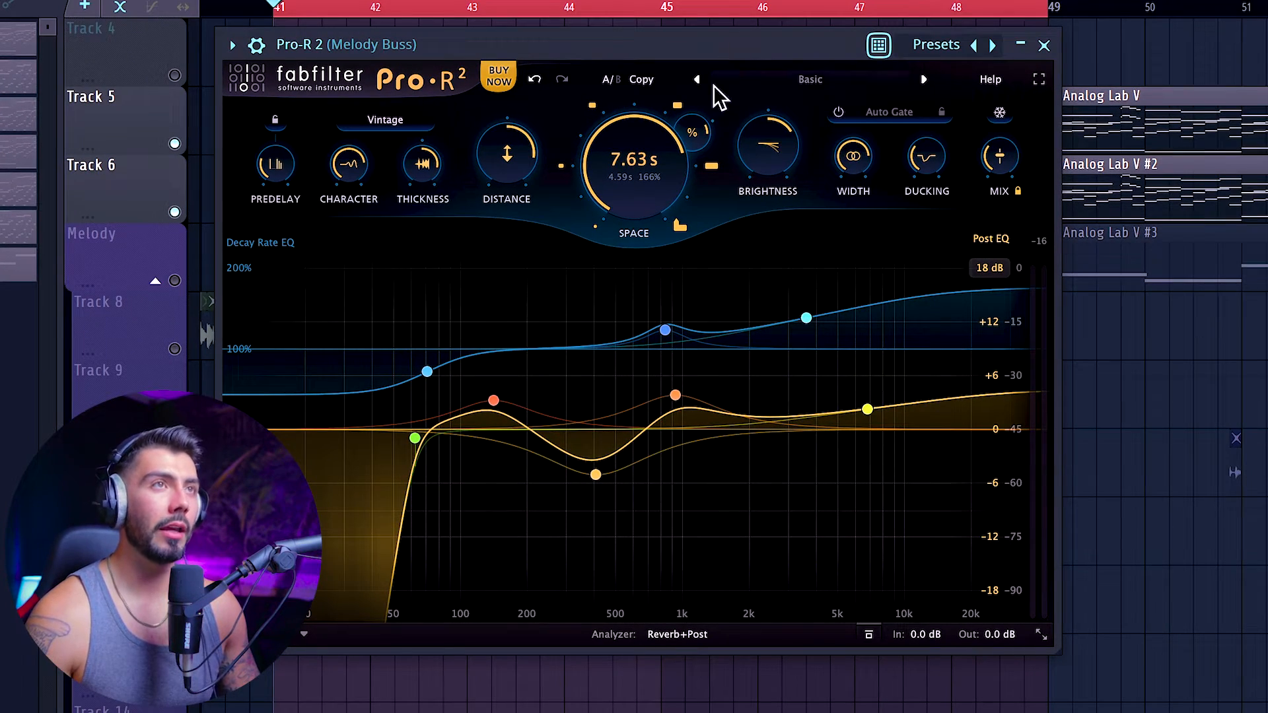
{"action": "mouse_move", "coordinate": [770, 149]}
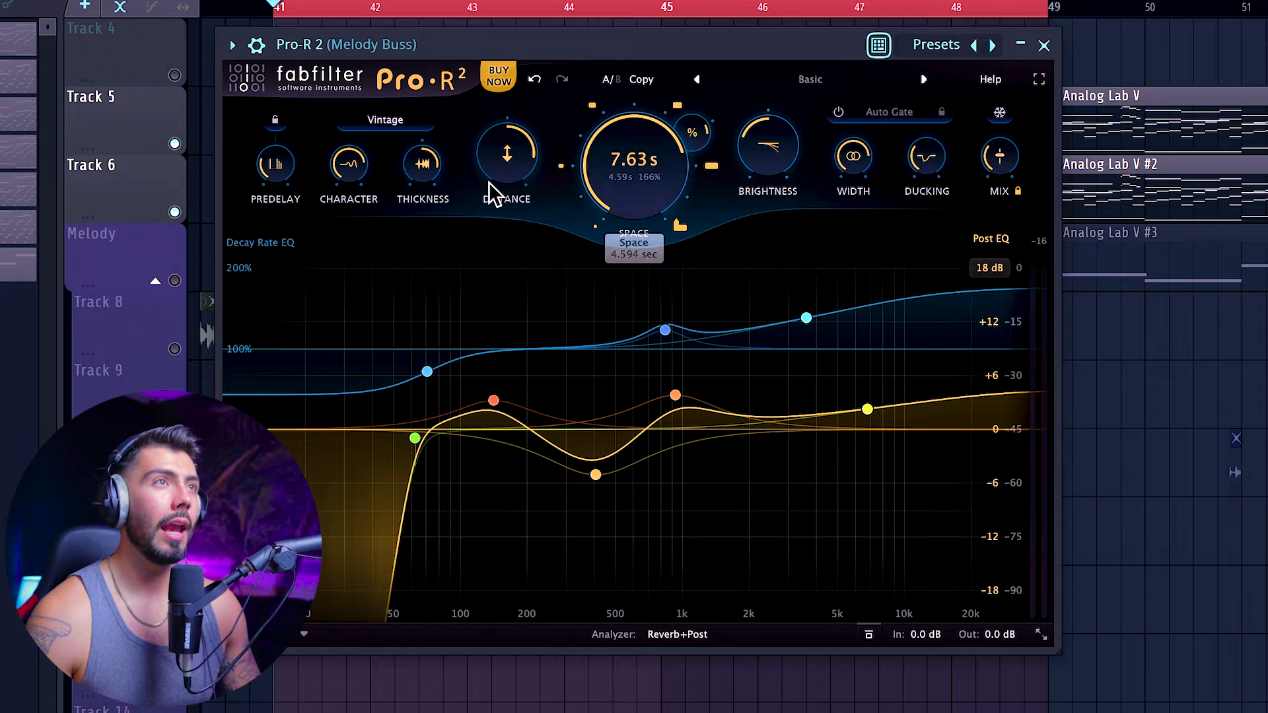
Play the melody through the Pro-R 2 reverb with the shaped EQ curves and stop playback.
{"action": "mouse_move", "coordinate": [433, 173]}
{"action": "key", "text": "space"}
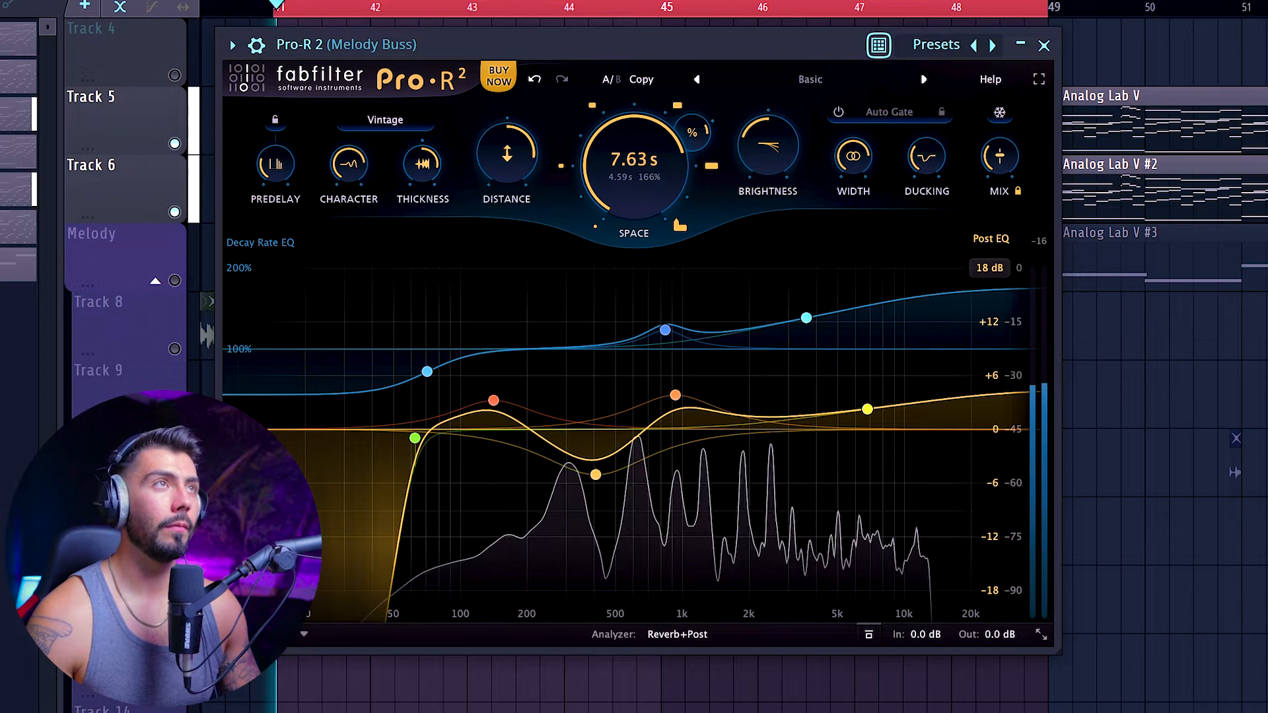
{"action": "mouse_move", "coordinate": [503, 159]}
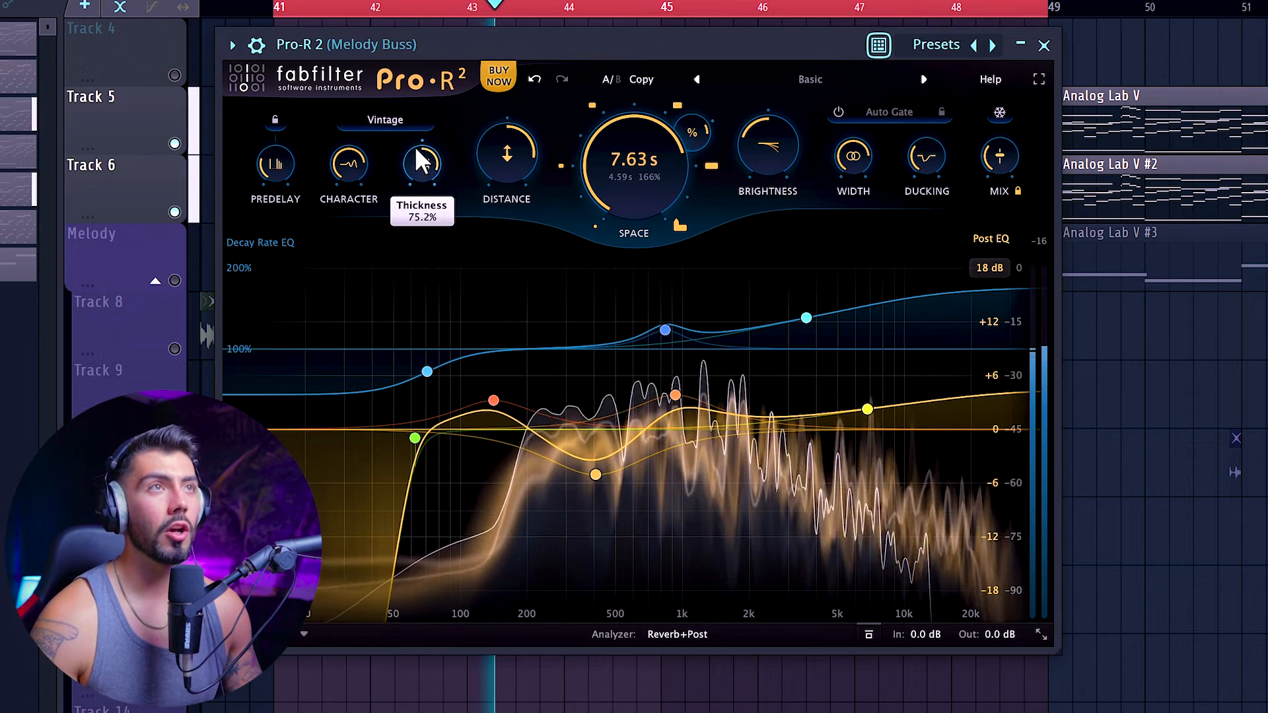
{"action": "key", "text": "space"}
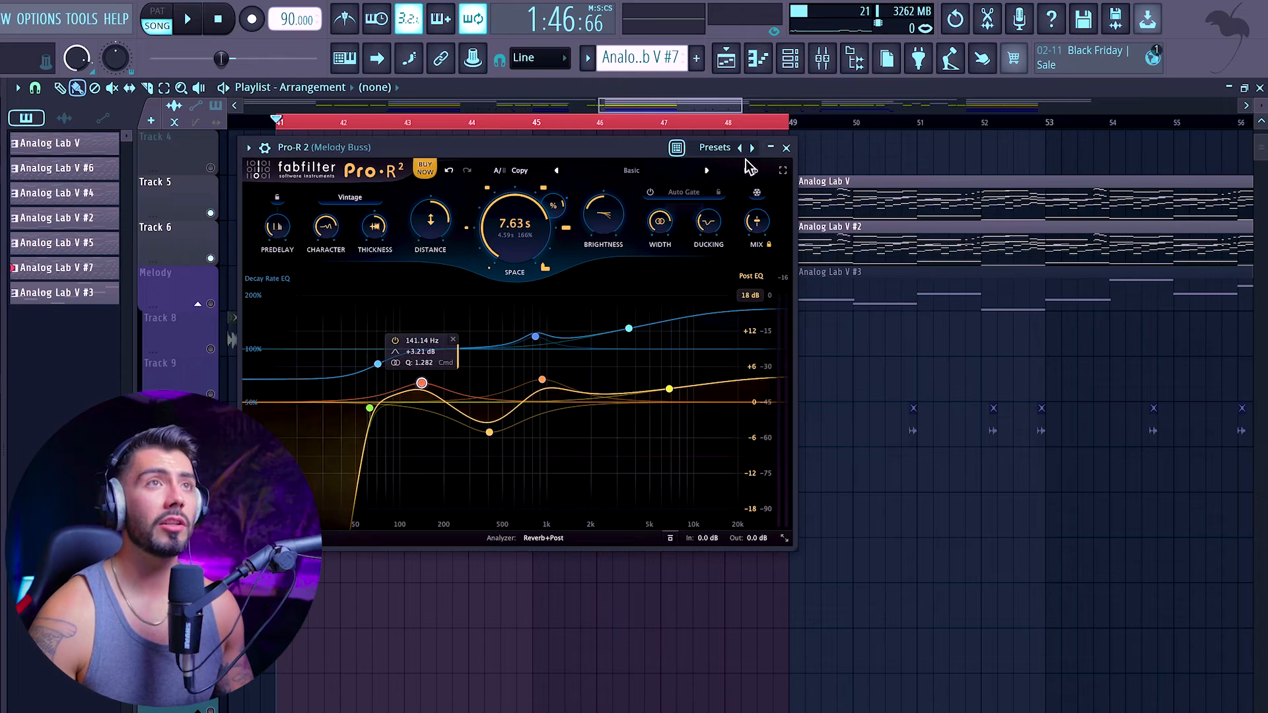
Close Pro-R 2 and open ShaperBox 3 from the Melody Buss effect slots in the mixer.
{"action": "left_click", "coordinate": [786, 147]}
{"action": "left_click", "coordinate": [822, 58]}
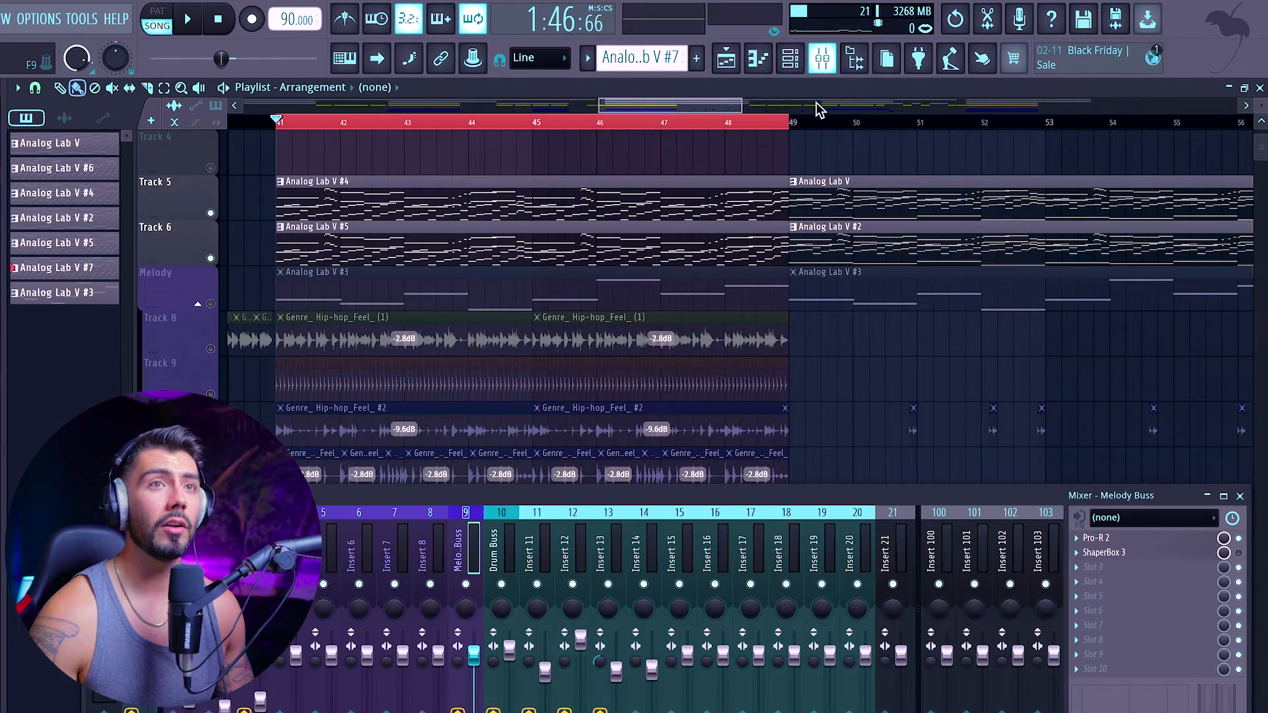
{"action": "left_click", "coordinate": [1143, 553]}
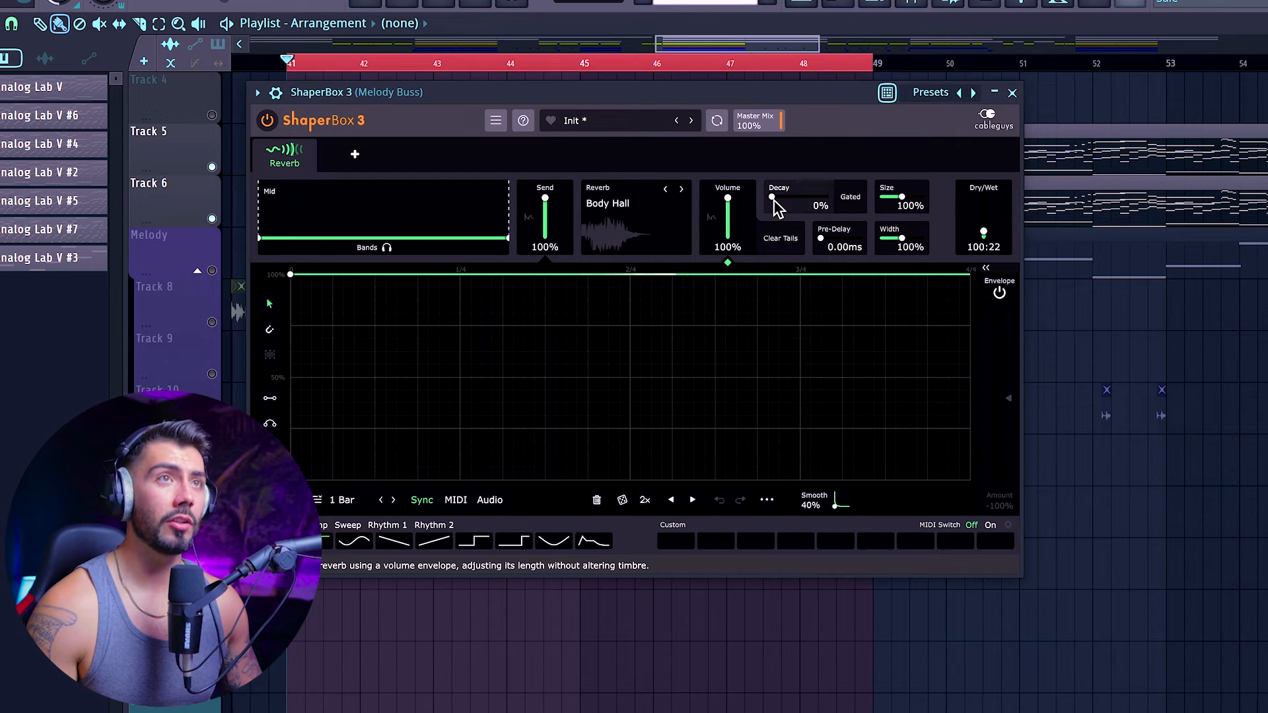
Set the Pure White reverb's Decay to 47%, Size to 142%, Width to 131% and Pre-Delay to 12.6 ms.
{"action": "left_click_drag", "start_coordinate": [771, 196], "coordinate": [825, 196]}
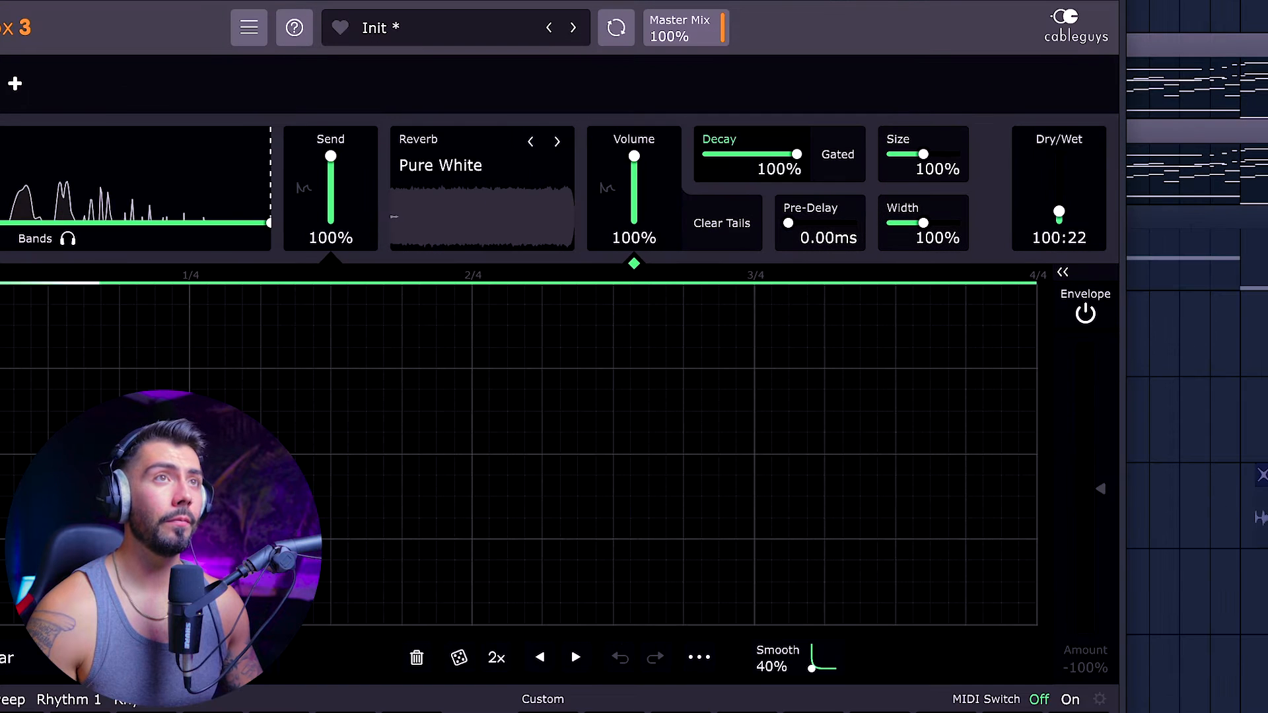
{"action": "left_click_drag", "start_coordinate": [824, 197], "coordinate": [810, 197]}
{"action": "left_click_drag", "start_coordinate": [772, 154], "coordinate": [734, 154]}
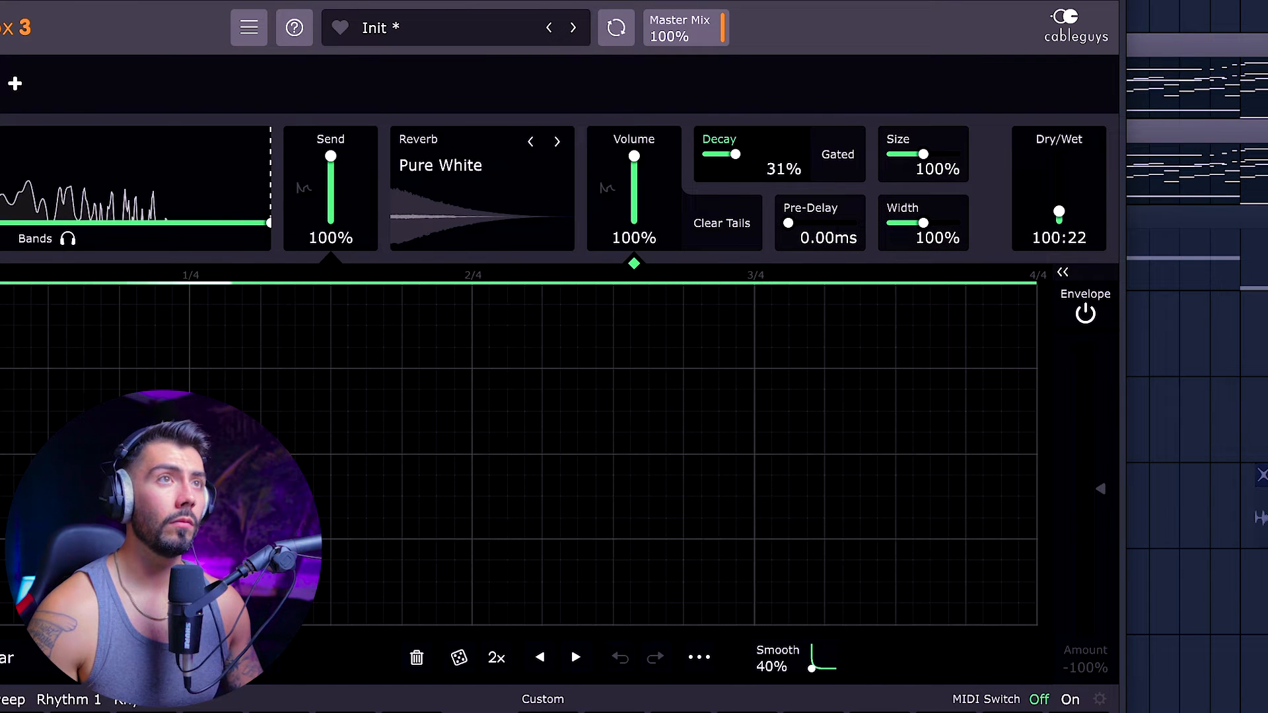
{"action": "left_click_drag", "start_coordinate": [742, 154], "coordinate": [750, 154]}
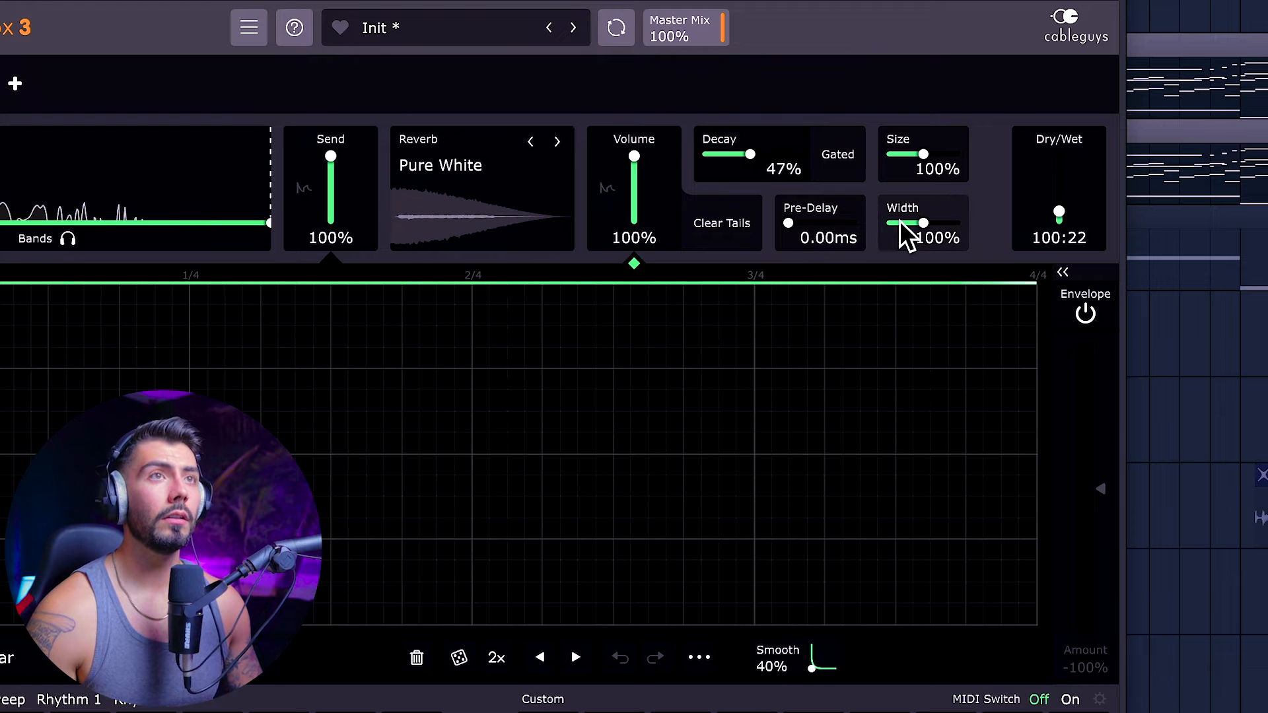
{"action": "left_click_drag", "start_coordinate": [925, 153], "coordinate": [927, 154]}
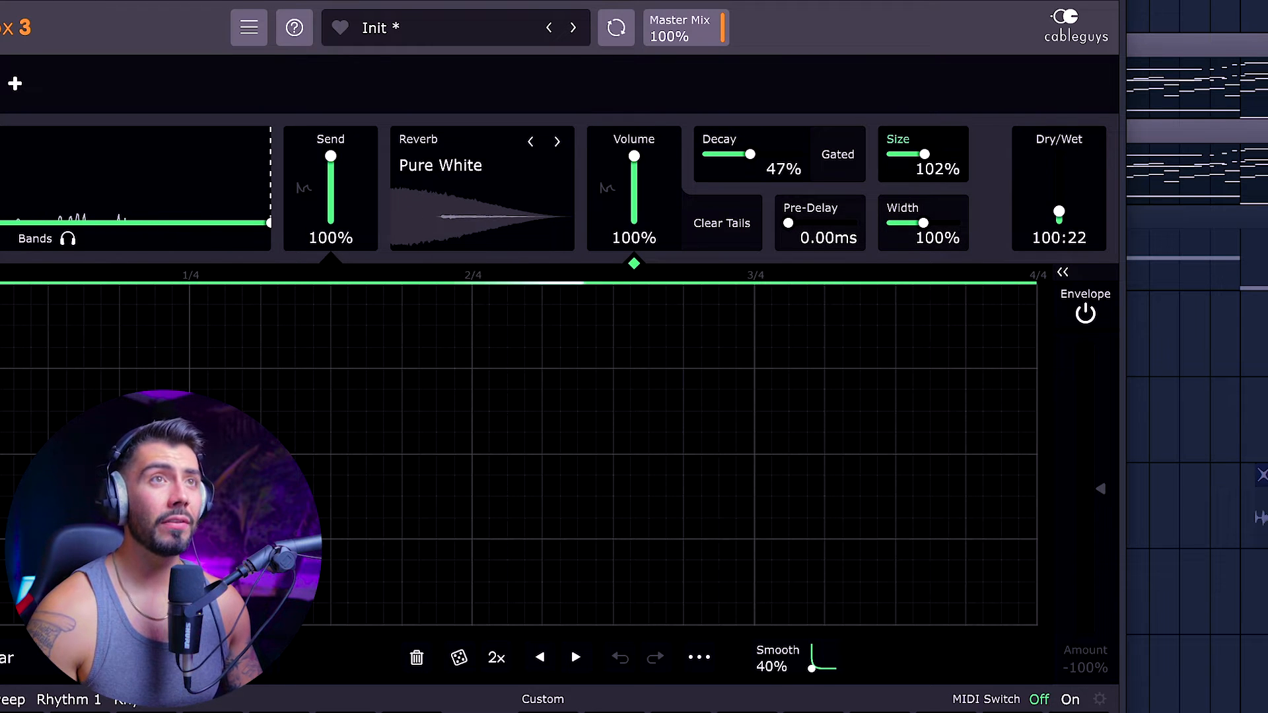
{"action": "left_click_drag", "start_coordinate": [929, 222], "coordinate": [940, 222]}
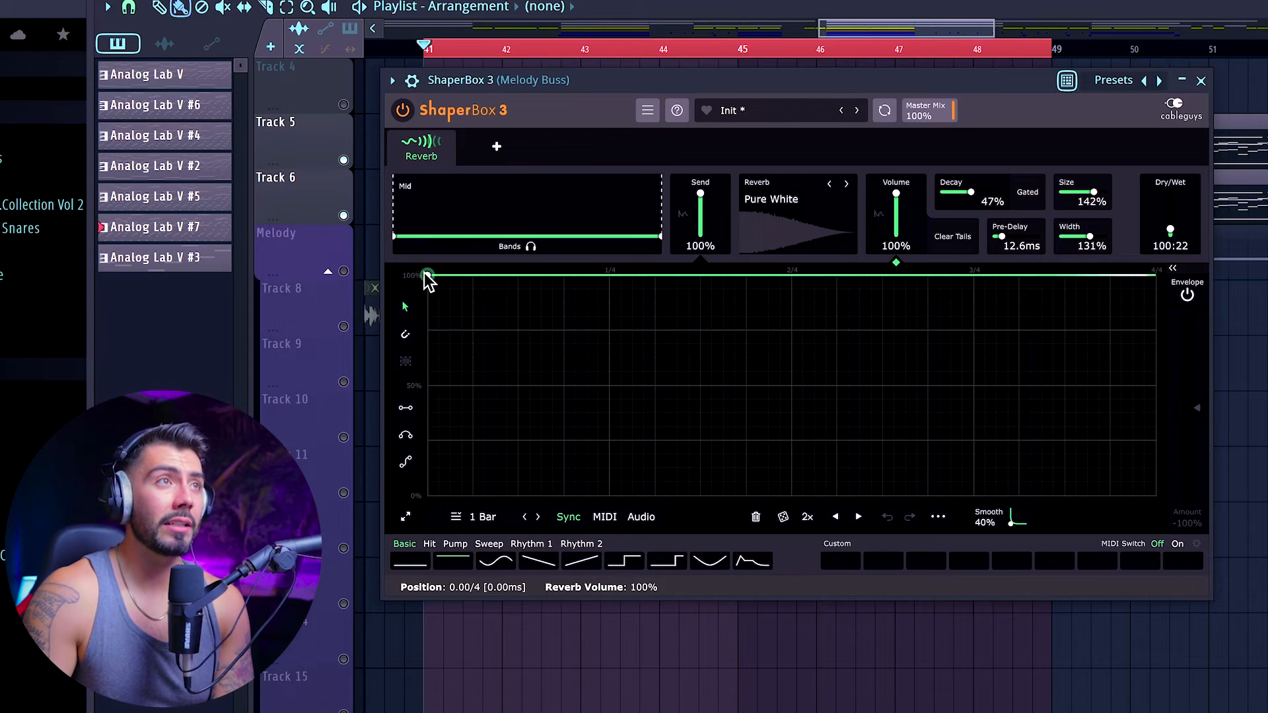
Shape the reverb volume as a linear ramp from 0% to 100% over one bar, with Dry/Wet at 100:68.
{"action": "left_click_drag", "start_coordinate": [427, 274], "coordinate": [427, 495]}
{"action": "left_click", "coordinate": [1156, 275]}
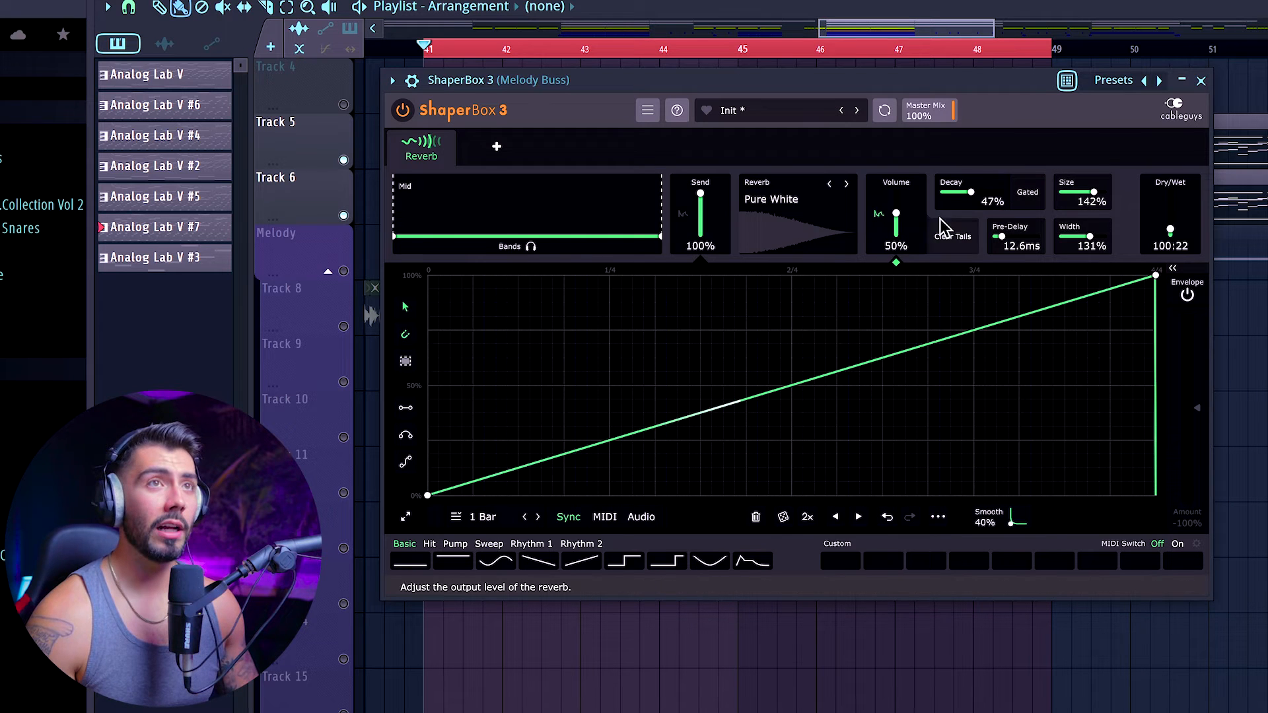
{"action": "mouse_move", "coordinate": [1169, 231]}
{"action": "left_mouse_down"}
{"action": "mouse_move", "coordinate": [1170, 206]}
{"action": "mouse_move", "coordinate": [1170, 220]}
{"action": "left_mouse_up"}
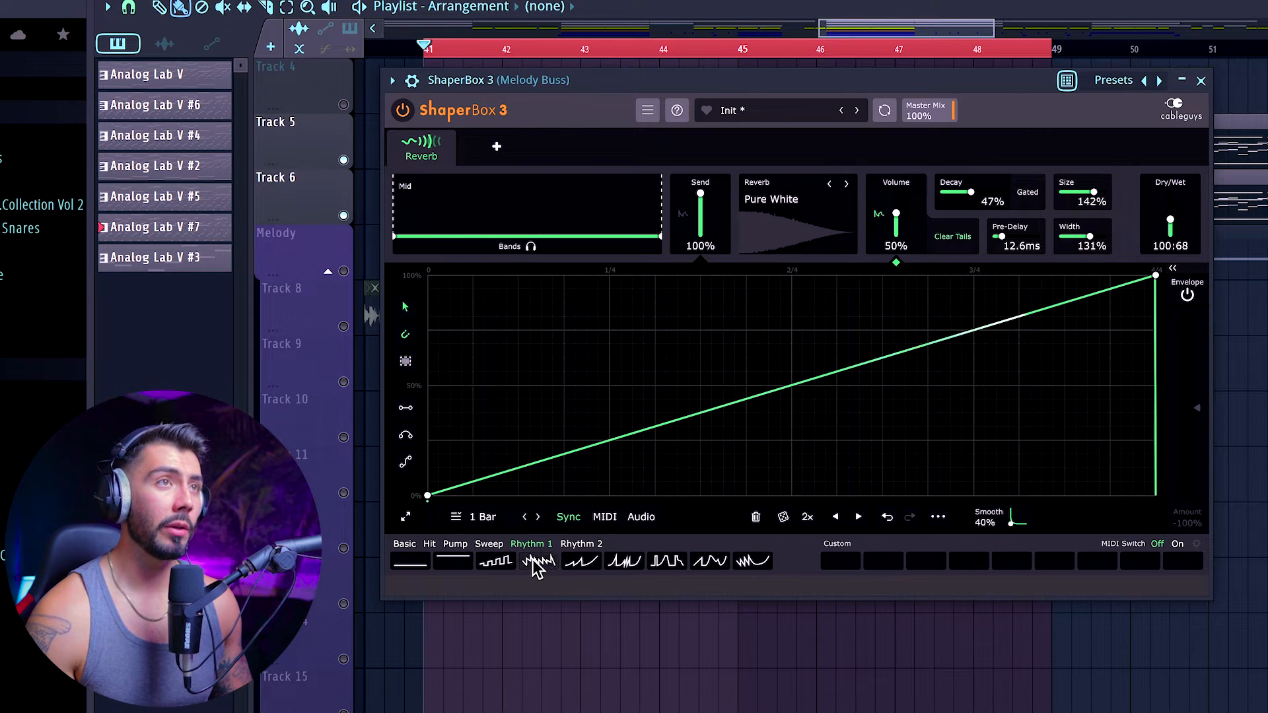
Audition Rhythm 1 volume patterns during playback with Dry/Wet at 0:100, and raise the Decay to 81%.
{"action": "left_click", "coordinate": [537, 562]}
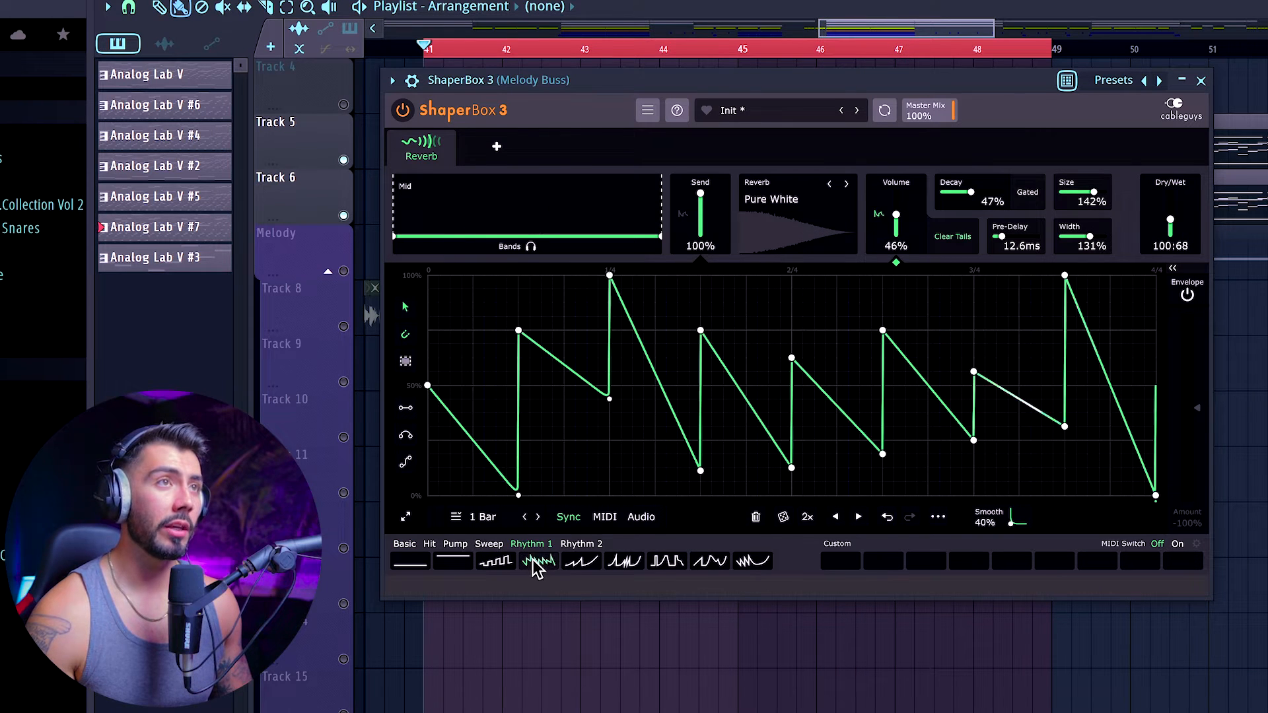
{"action": "key", "text": "space"}
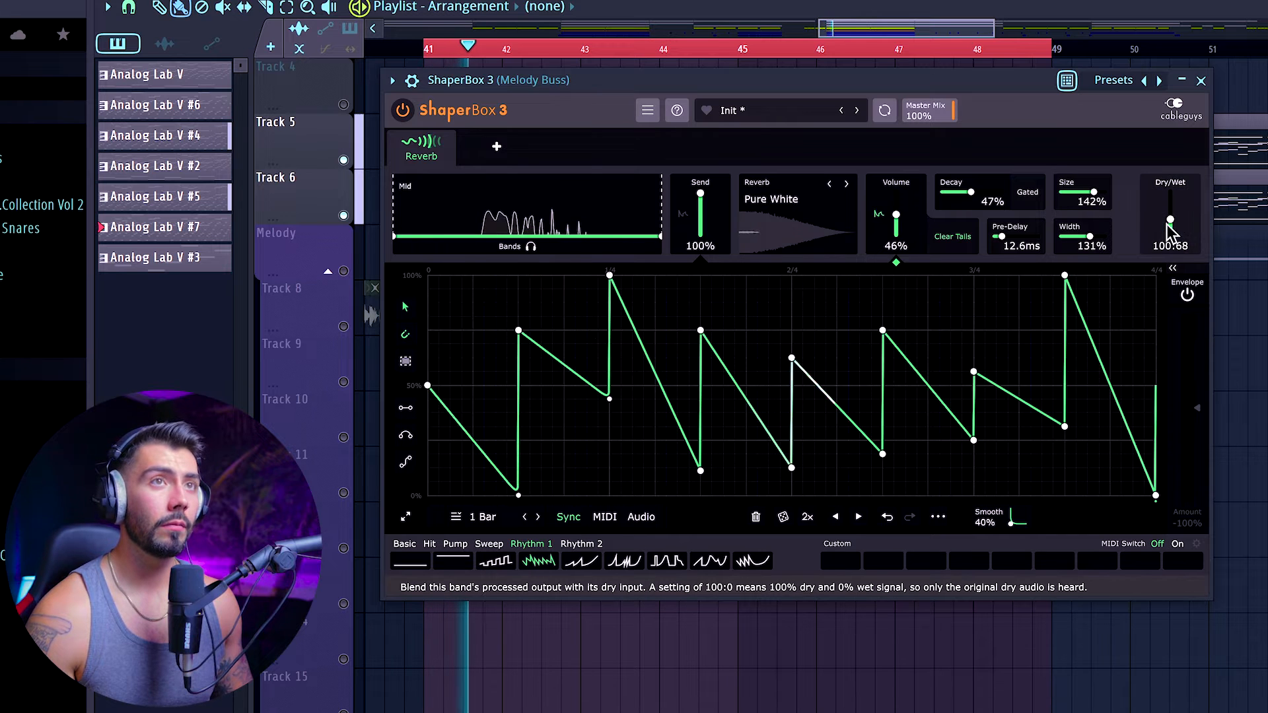
{"action": "left_click_drag", "start_coordinate": [1168, 225], "coordinate": [1169, 195]}
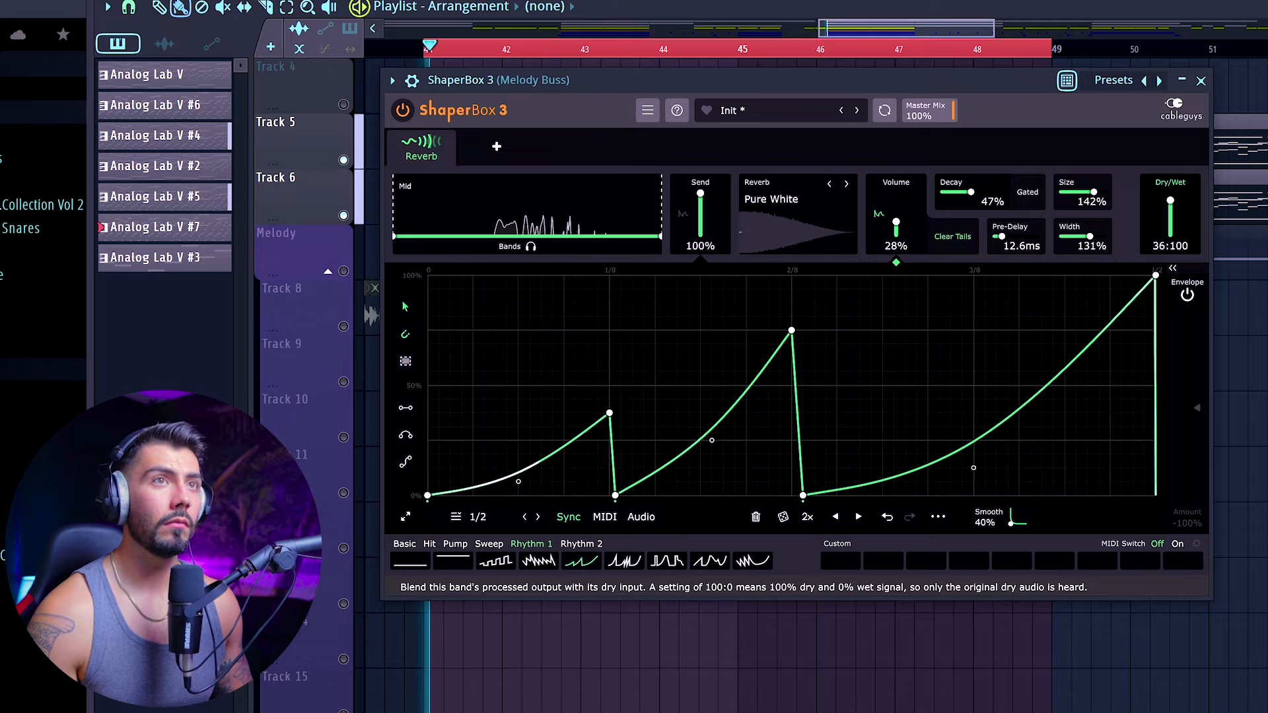
{"action": "left_click_drag", "start_coordinate": [1170, 201], "coordinate": [1170, 193]}
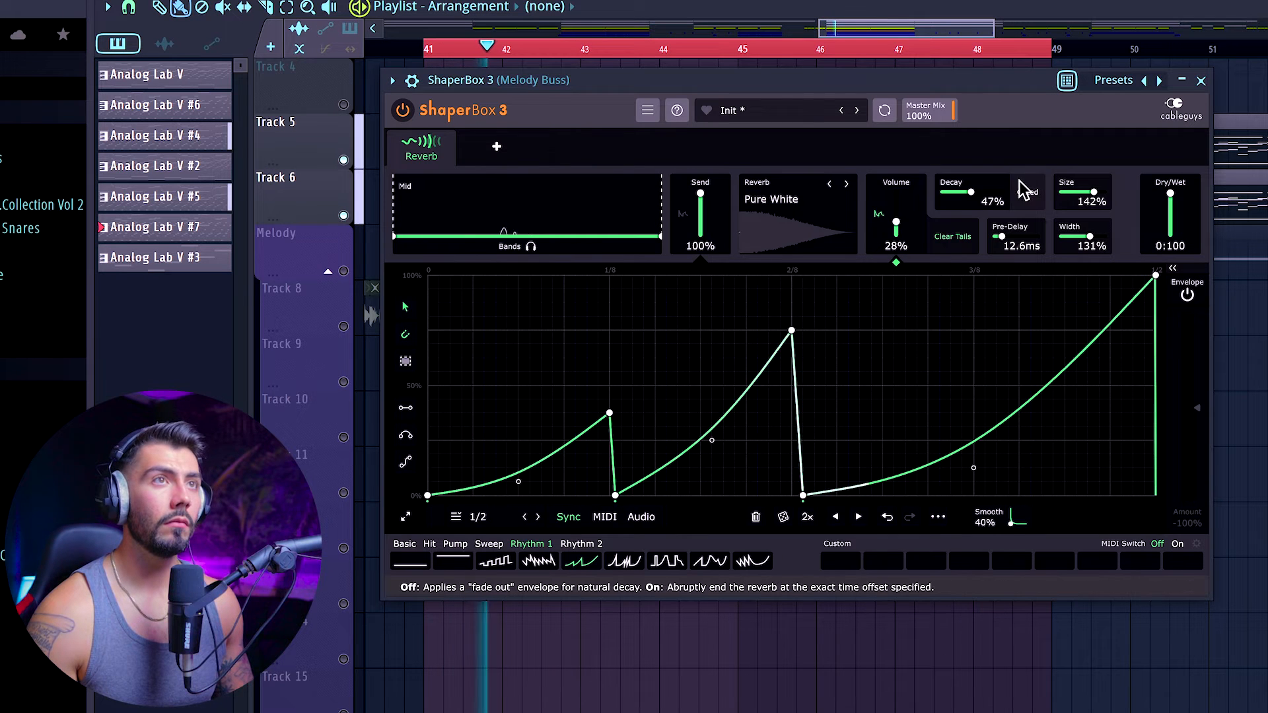
{"action": "mouse_move", "coordinate": [970, 192]}
{"action": "left_mouse_down"}
{"action": "mouse_move", "coordinate": [1001, 192]}
{"action": "mouse_move", "coordinate": [991, 192]}
{"action": "left_mouse_up"}
Try further Rhythm 1 volume patterns and one from the Rhythm 2 set on the reverb.
{"action": "left_click", "coordinate": [667, 561]}
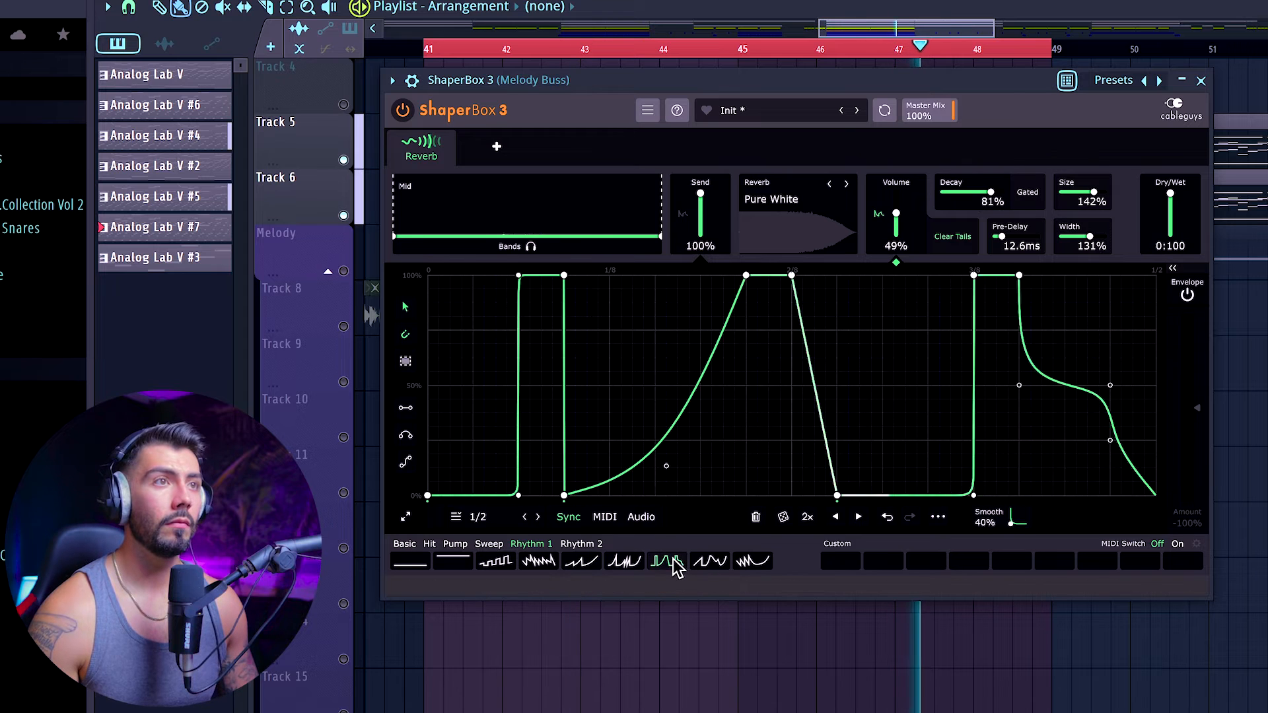
{"action": "left_click", "coordinate": [711, 561]}
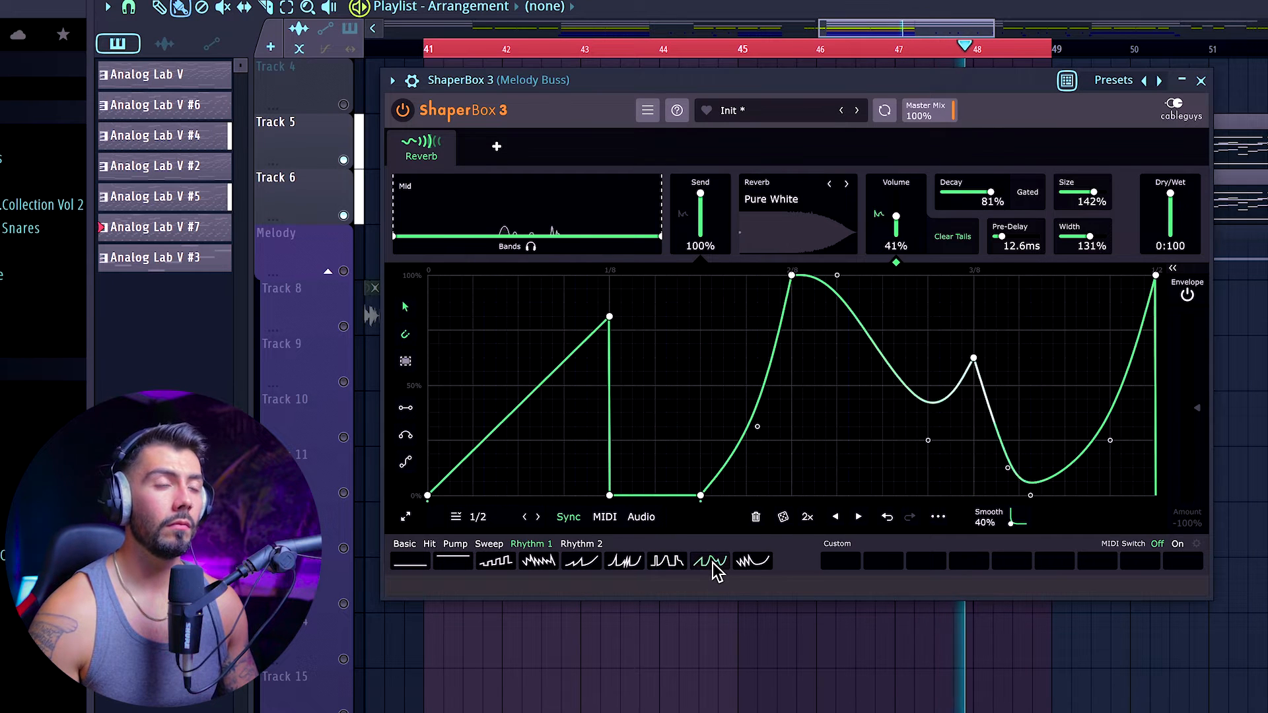
{"action": "left_click", "coordinate": [748, 562]}
{"action": "left_click", "coordinate": [581, 543]}
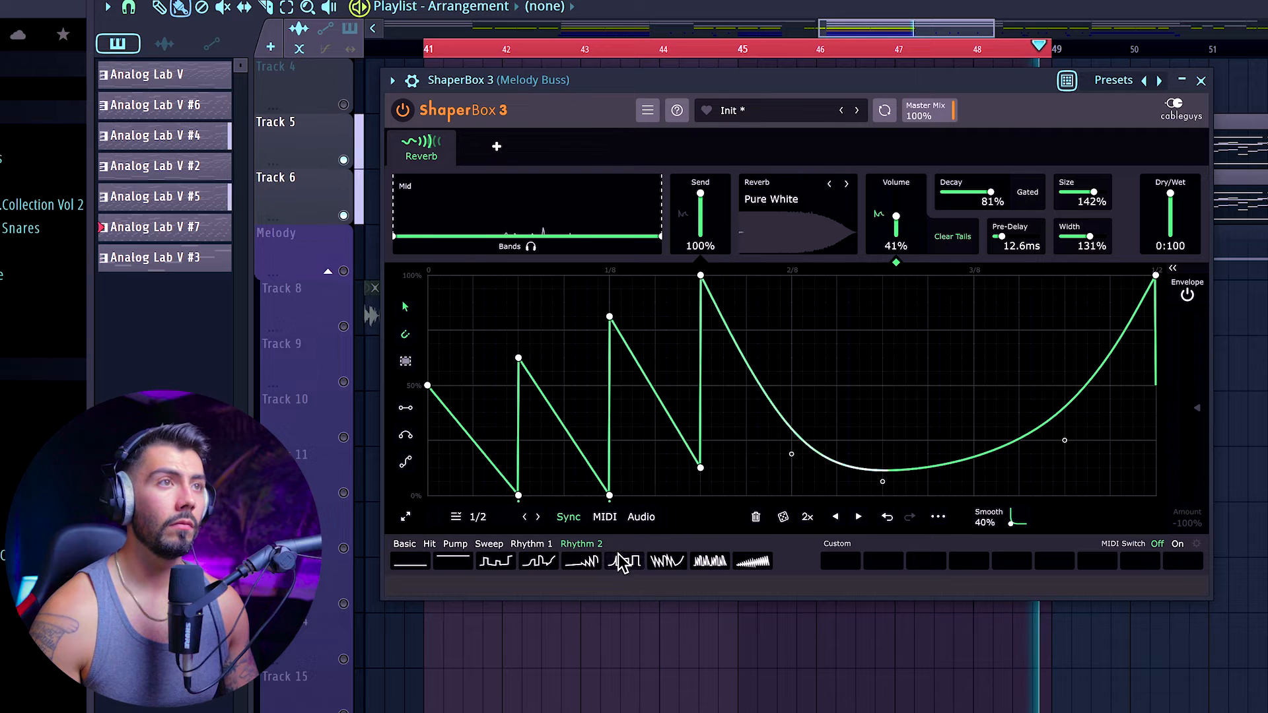
{"action": "left_click", "coordinate": [707, 562]}
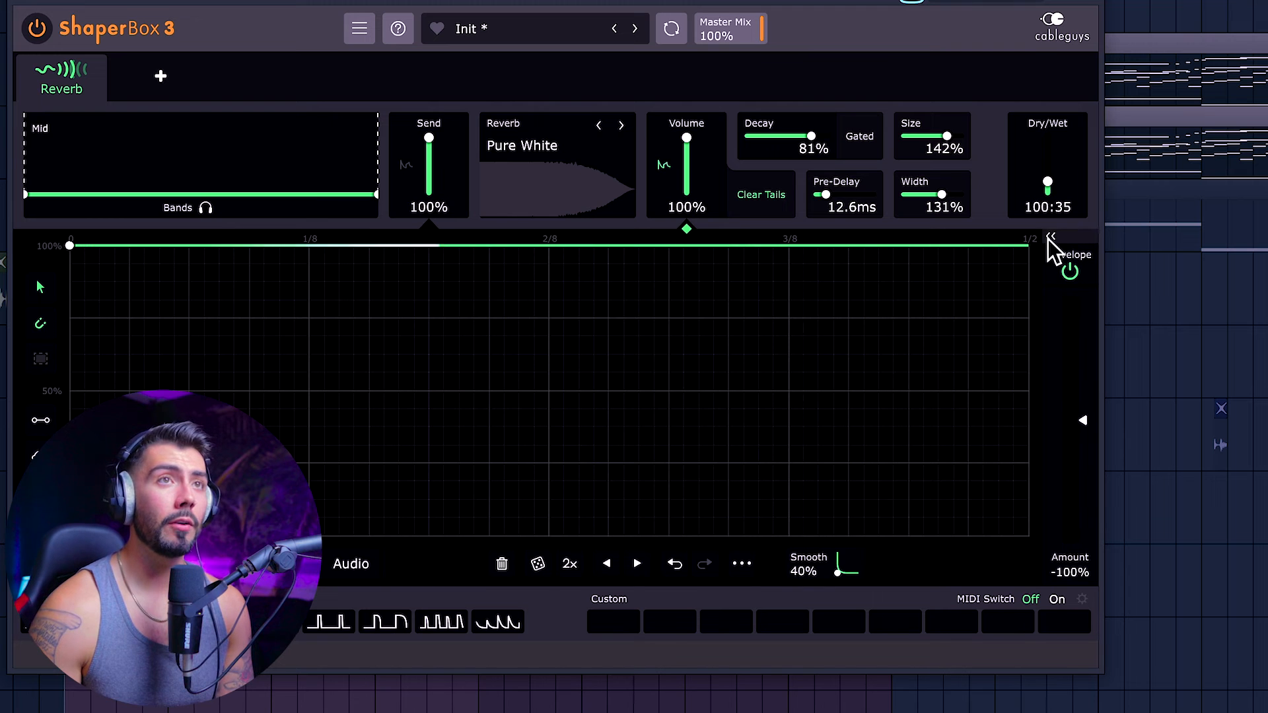
Expand the ducking envelope settings, set Amount to -200% and Depth to x8, and lower Dry/Wet to 100:21.
{"action": "left_click", "coordinate": [1175, 278]}
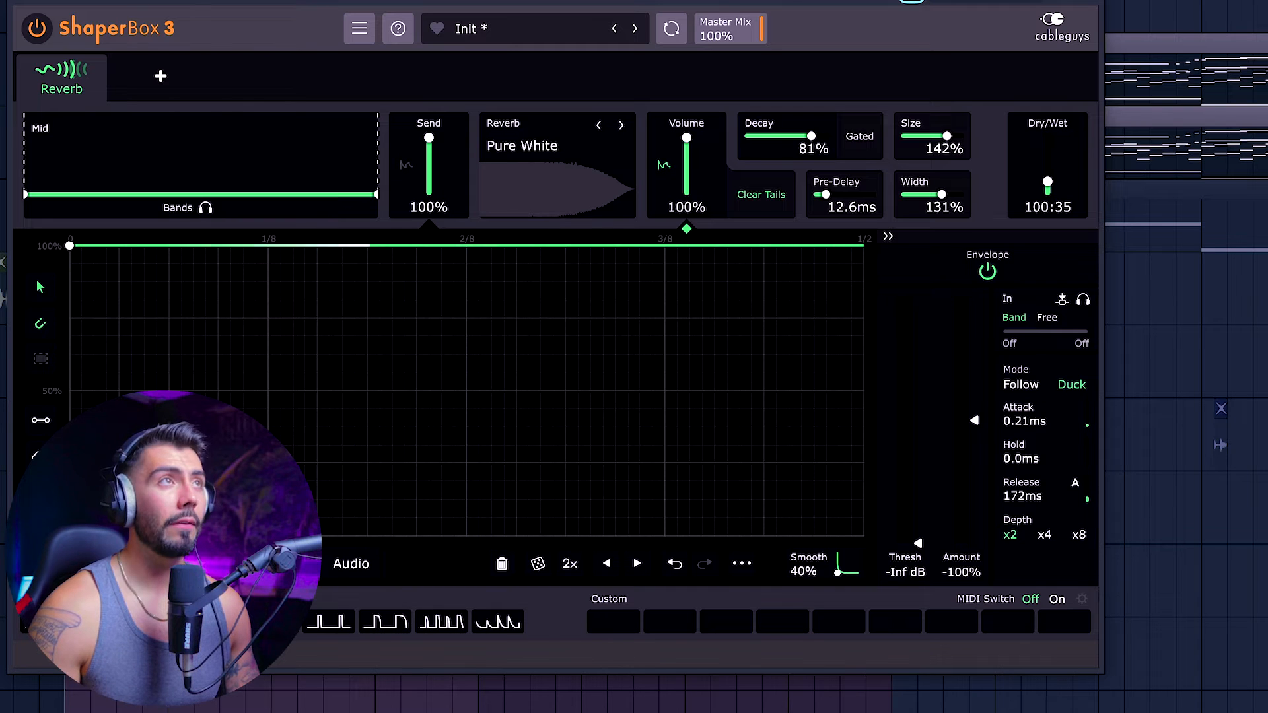
{"action": "left_click_drag", "start_coordinate": [975, 421], "coordinate": [975, 542]}
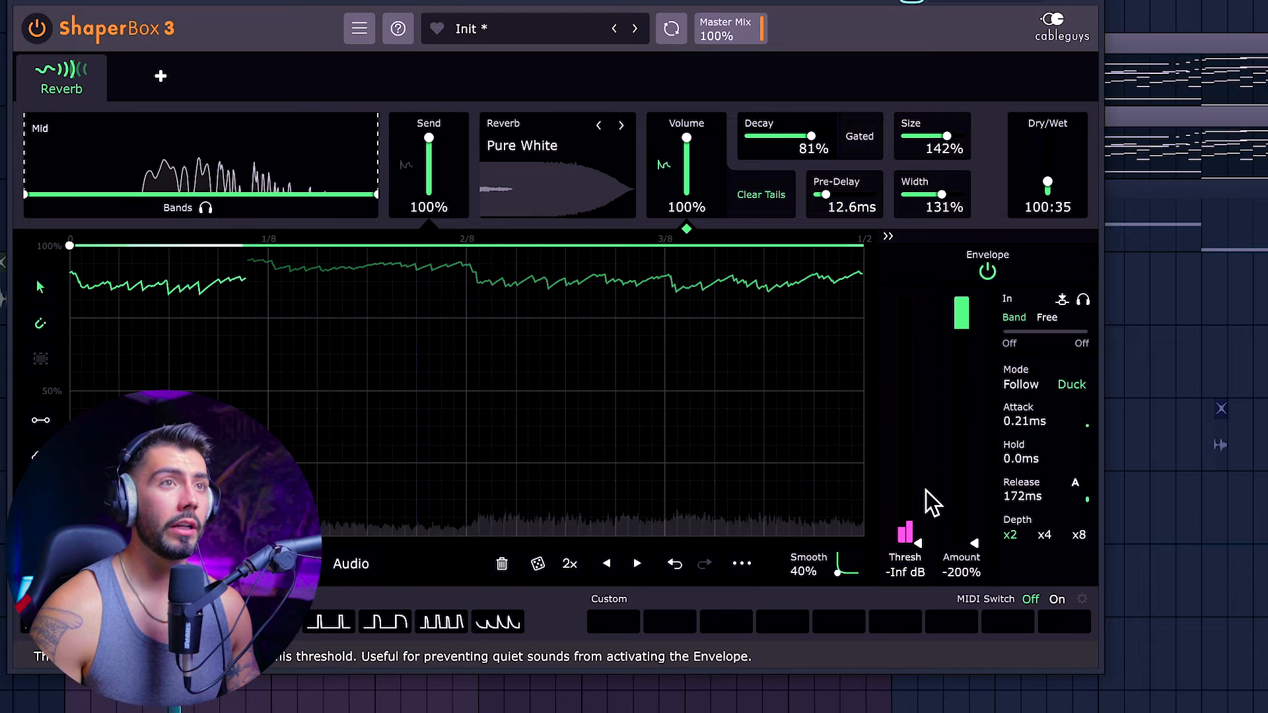
{"action": "left_click_drag", "start_coordinate": [1045, 178], "coordinate": [1046, 183]}
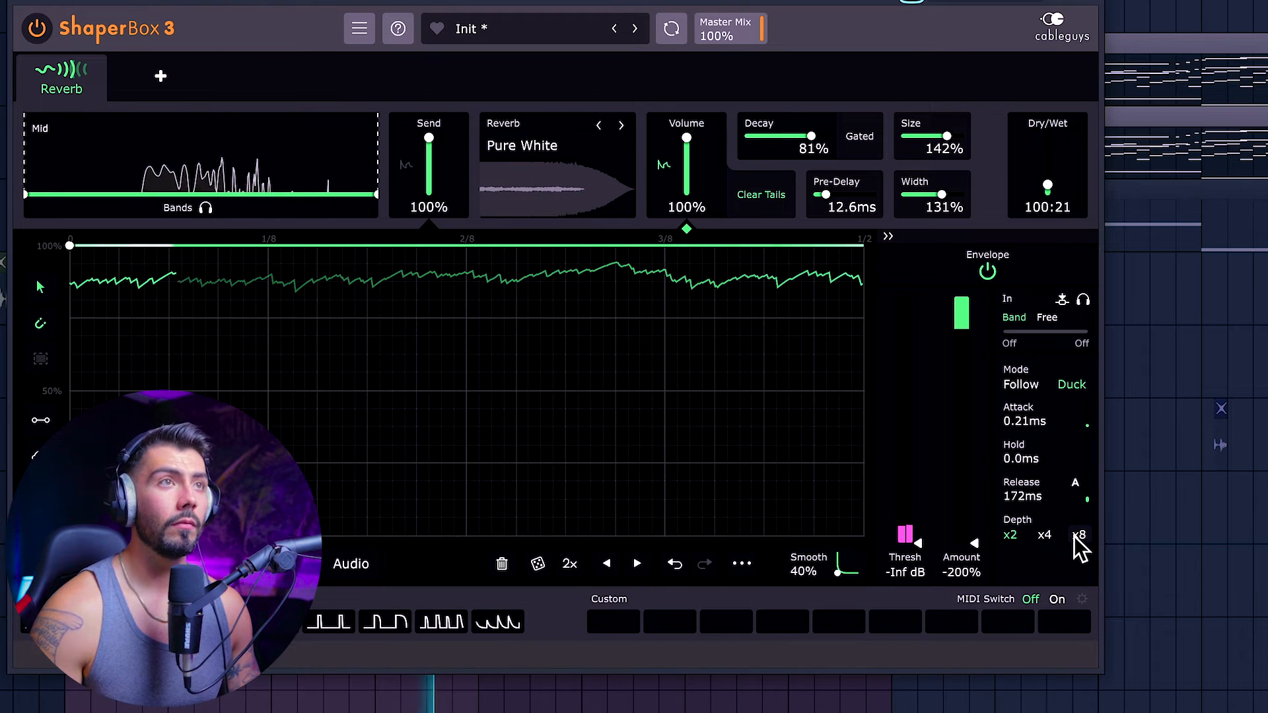
{"action": "left_click", "coordinate": [1077, 536]}
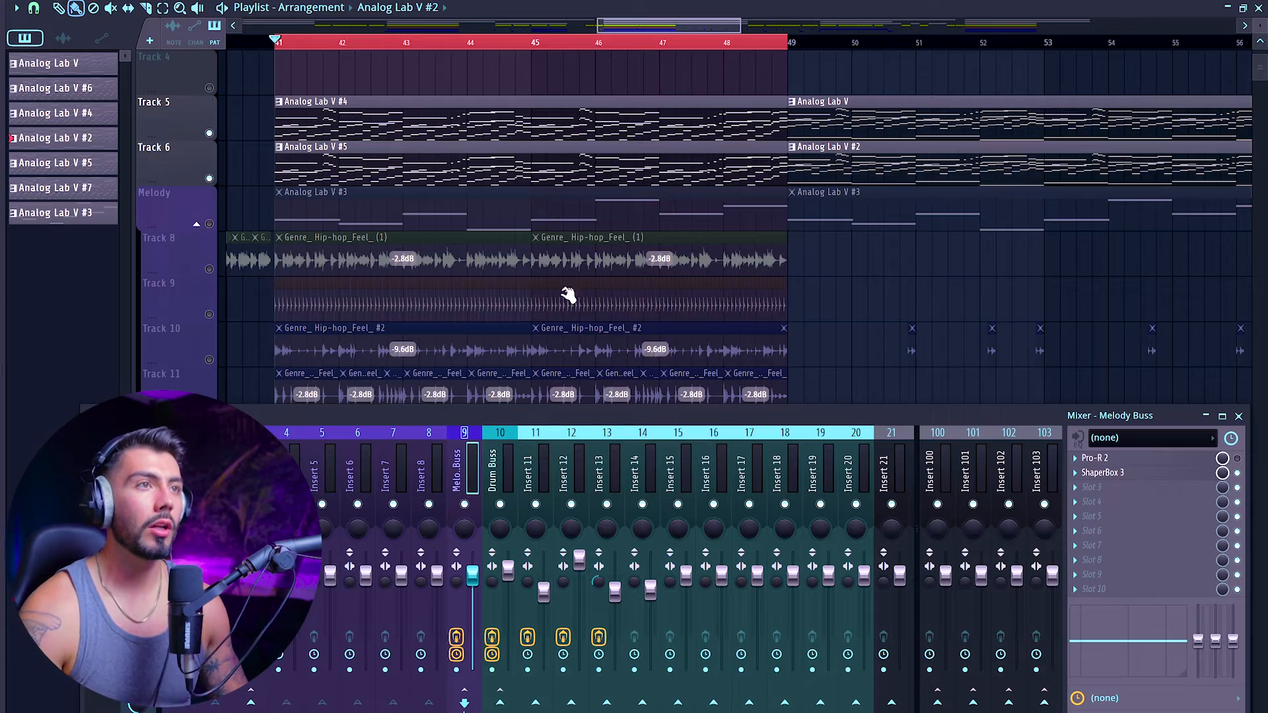
In the Drum Buss Pro-R 2, raise the predelay and sync it to a 1/16 note.
{"action": "scroll", "coordinate": [429, 310], "scroll_direction": "down", "scroll_amount": 3}
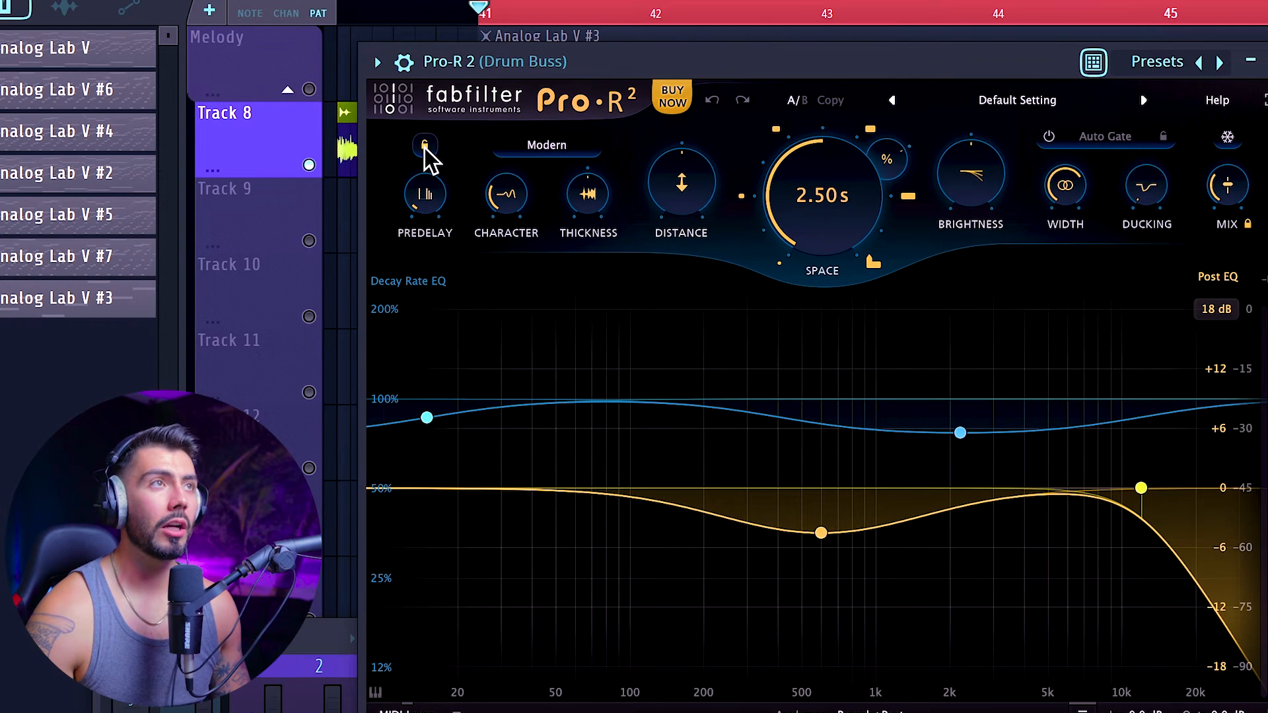
{"action": "mouse_move", "coordinate": [337, 121]}
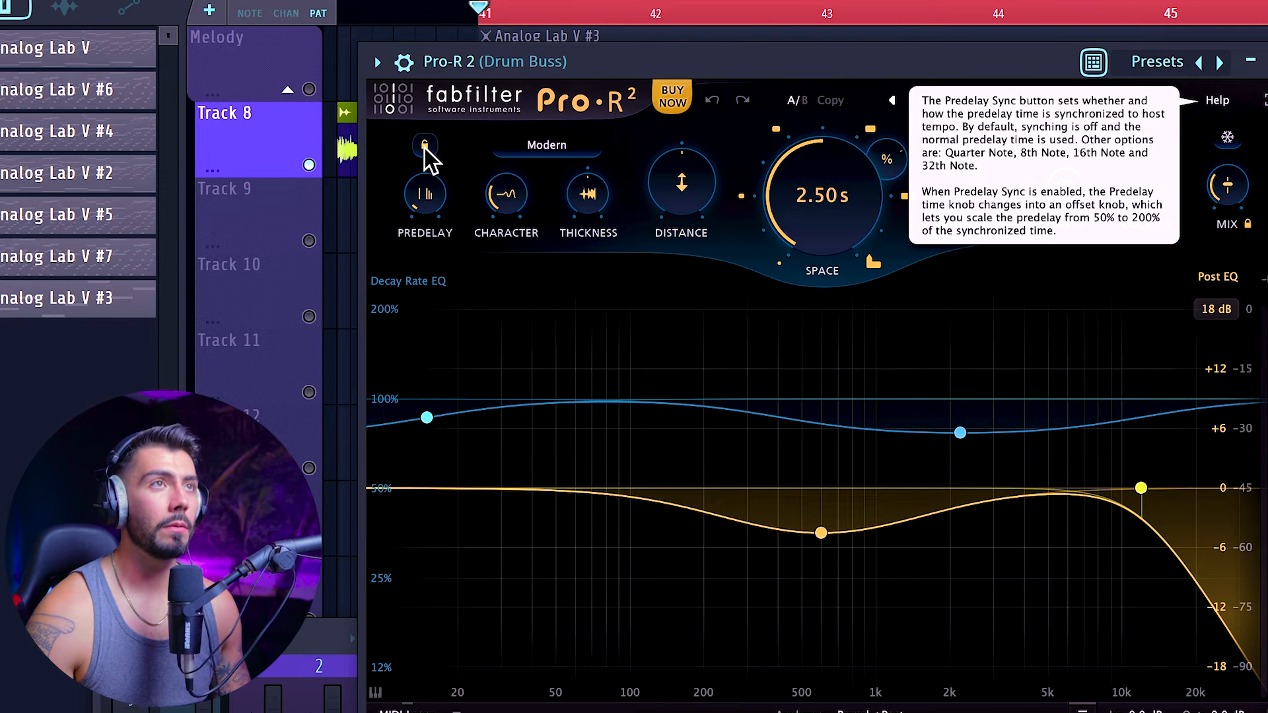
{"action": "left_click", "coordinate": [426, 147]}
{"action": "left_click", "coordinate": [425, 149]}
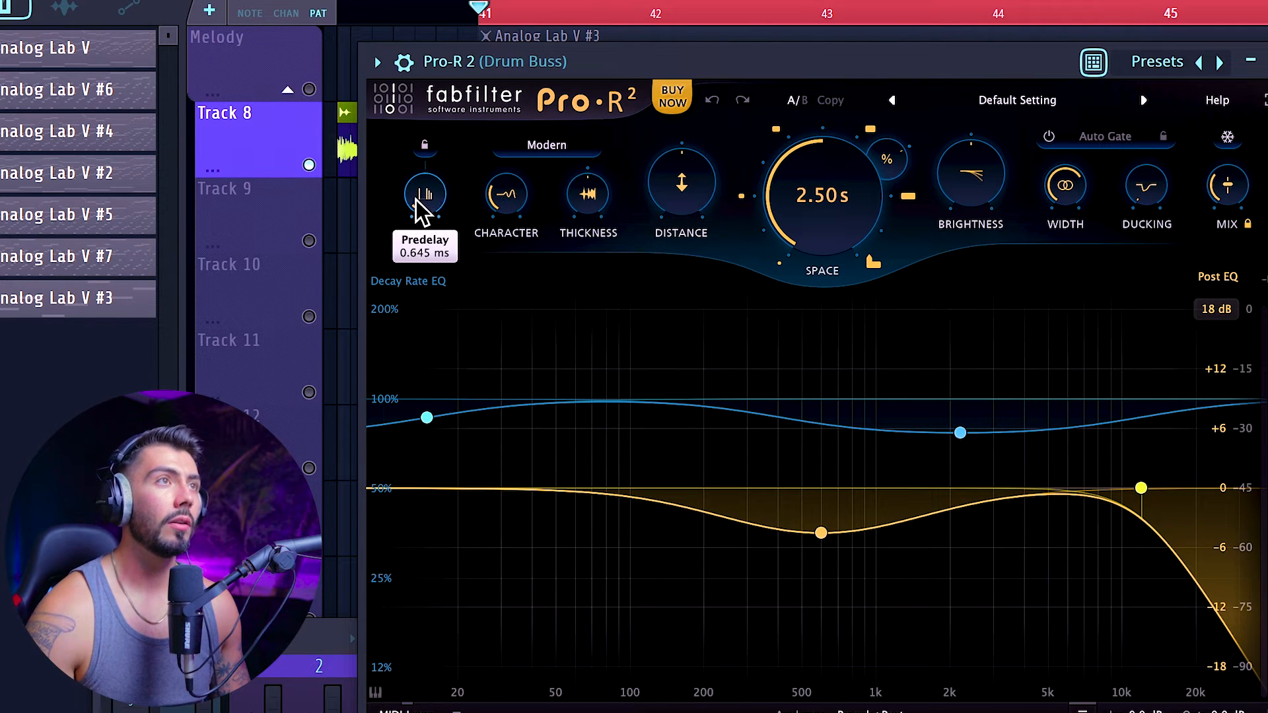
{"action": "left_click_drag", "start_coordinate": [424, 196], "coordinate": [421, 137]}
{"action": "left_click", "coordinate": [425, 145]}
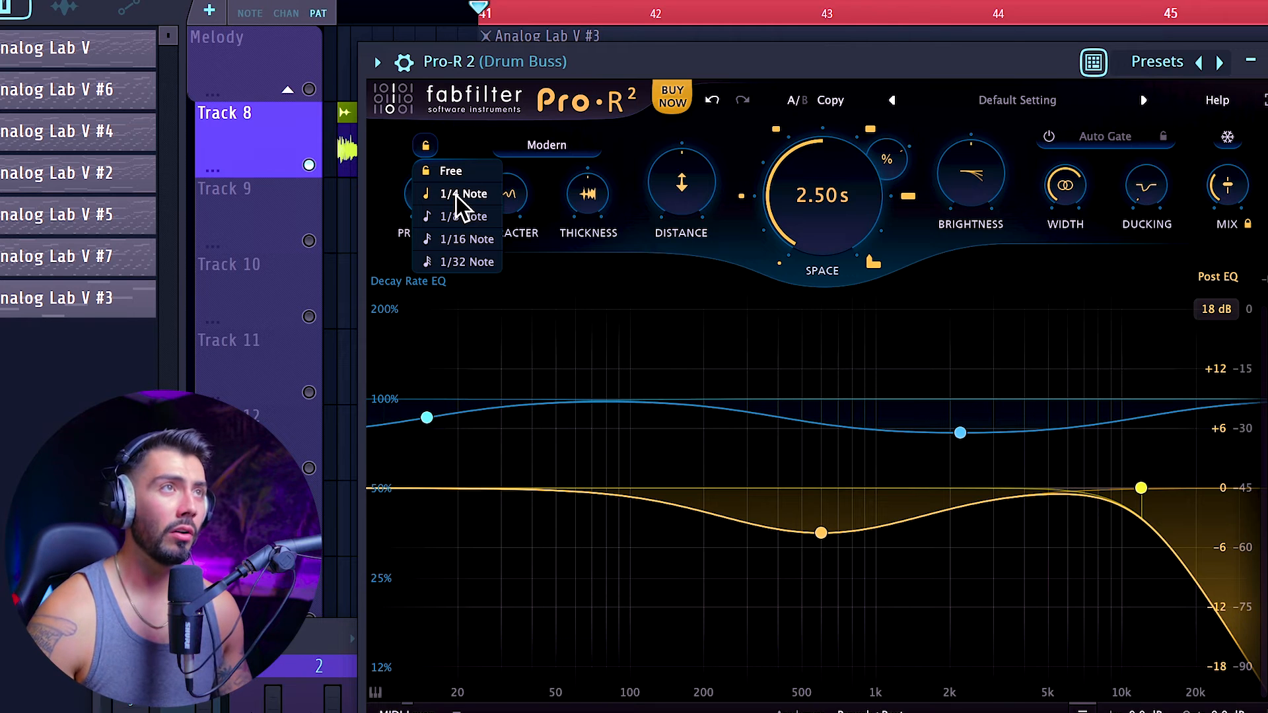
{"action": "left_click", "coordinate": [476, 238]}
Shorten the drum reverb's Space to about 0.30 s during playback.
{"action": "left_click_drag", "start_coordinate": [831, 169], "coordinate": [814, 223]}
{"action": "left_click_drag", "start_coordinate": [814, 322], "coordinate": [812, 312]}
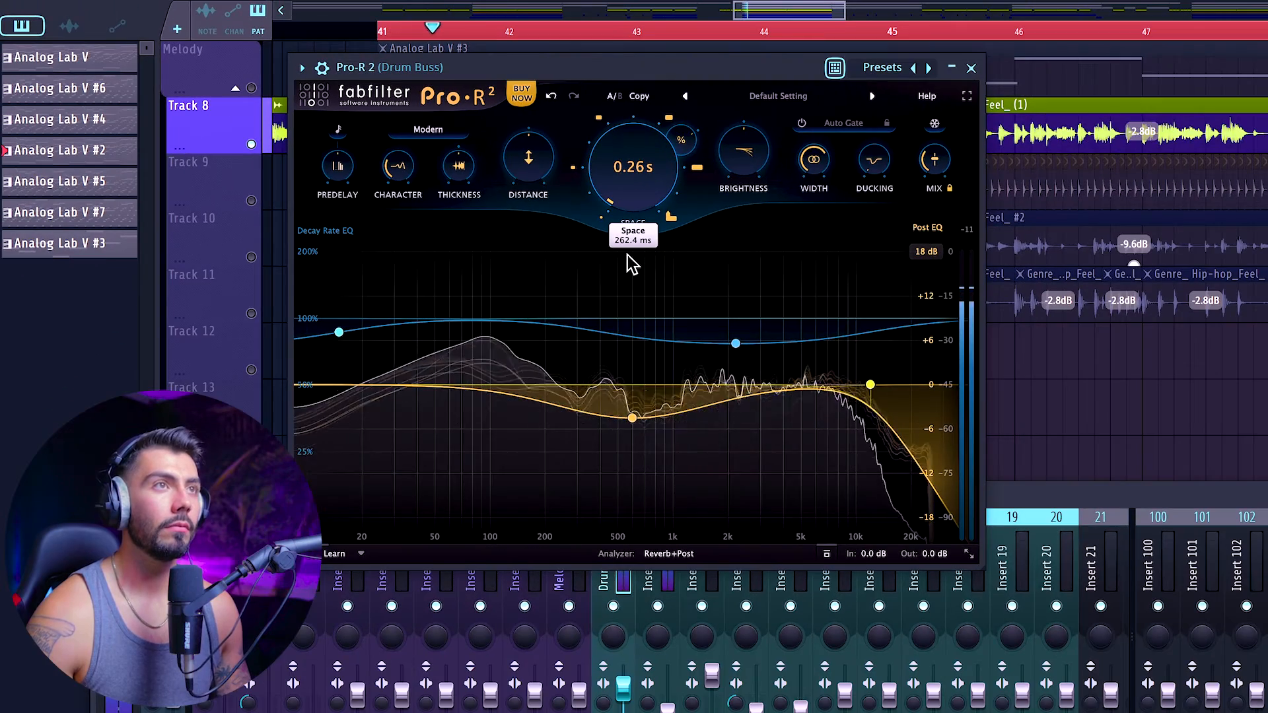
{"action": "left_click_drag", "start_coordinate": [630, 264], "coordinate": [628, 254]}
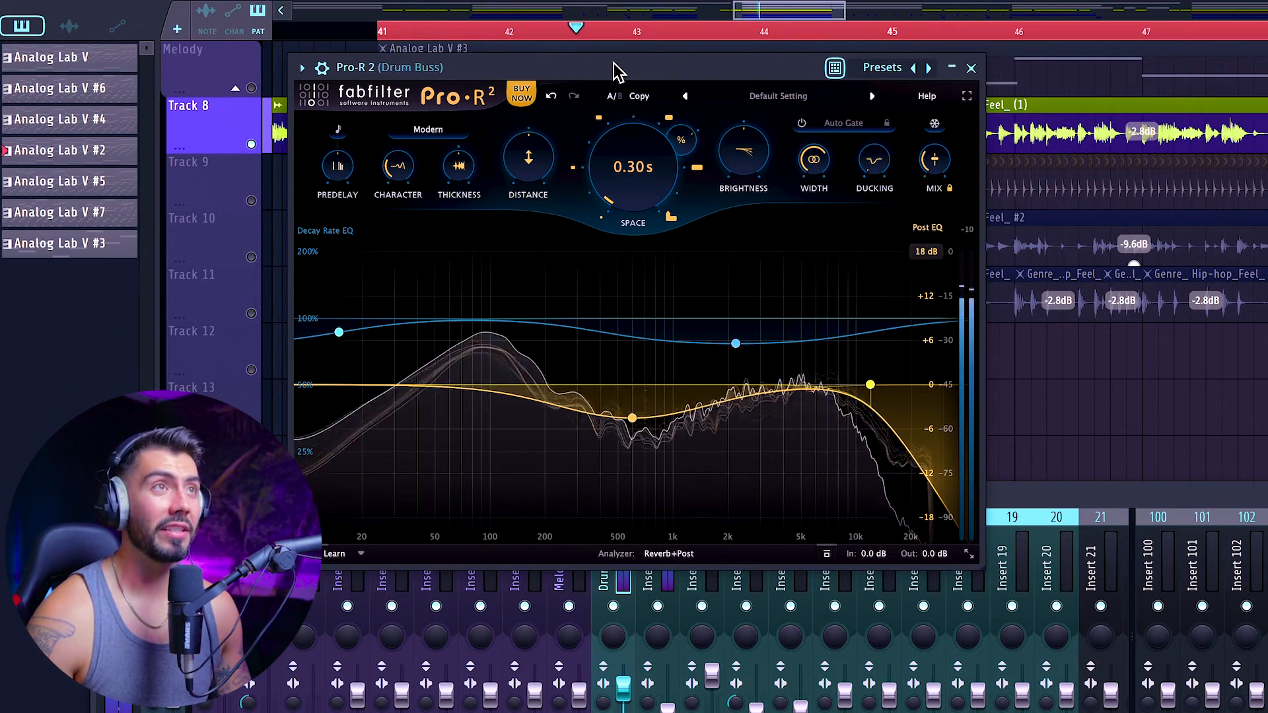
Raise the drum reverb's Thickness, set Ducking to about 27.8 dB, and increase the Mix slightly.
{"action": "left_click_drag", "start_coordinate": [458, 167], "coordinate": [460, 106]}
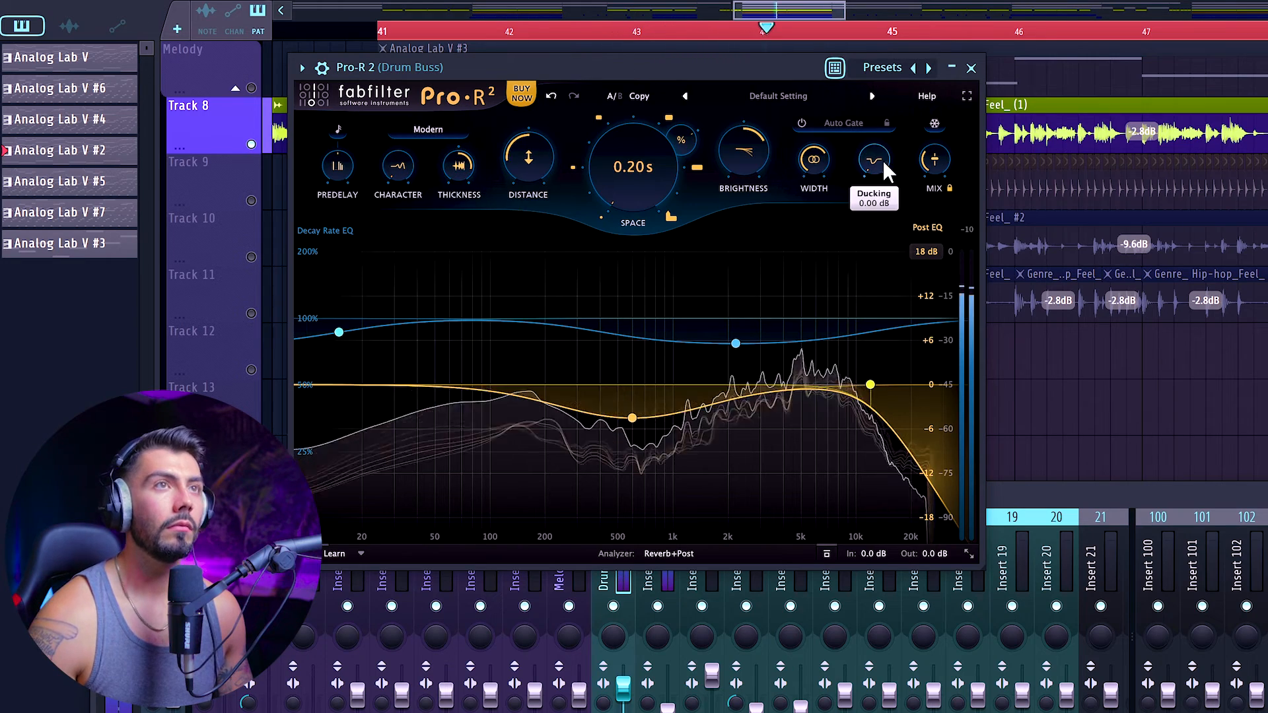
{"action": "left_click_drag", "start_coordinate": [880, 160], "coordinate": [868, 125]}
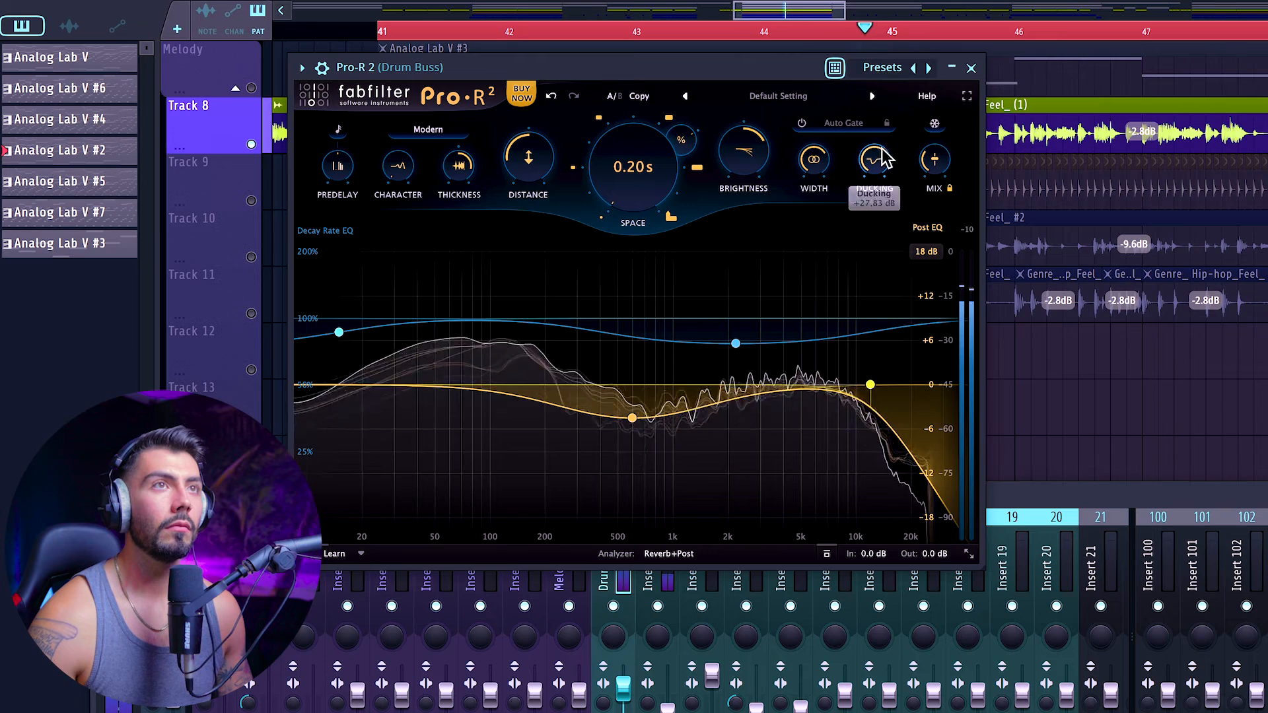
{"action": "mouse_move", "coordinate": [934, 160]}
{"action": "left_mouse_down"}
{"action": "mouse_move", "coordinate": [933, 140]}
{"action": "mouse_move", "coordinate": [934, 153]}
{"action": "left_mouse_up"}
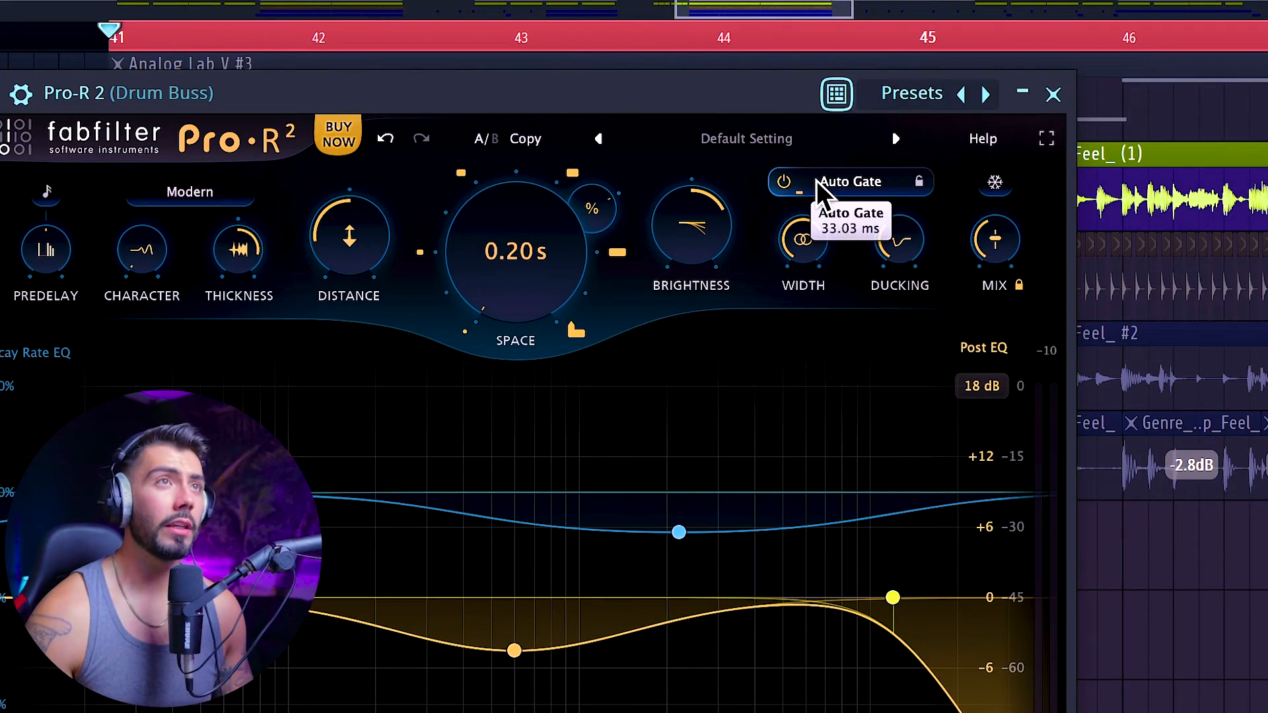
Set the Auto Gate time to 1 second on the drum reverb and start playback.
{"action": "left_click_drag", "start_coordinate": [816, 180], "coordinate": [1215, 123]}
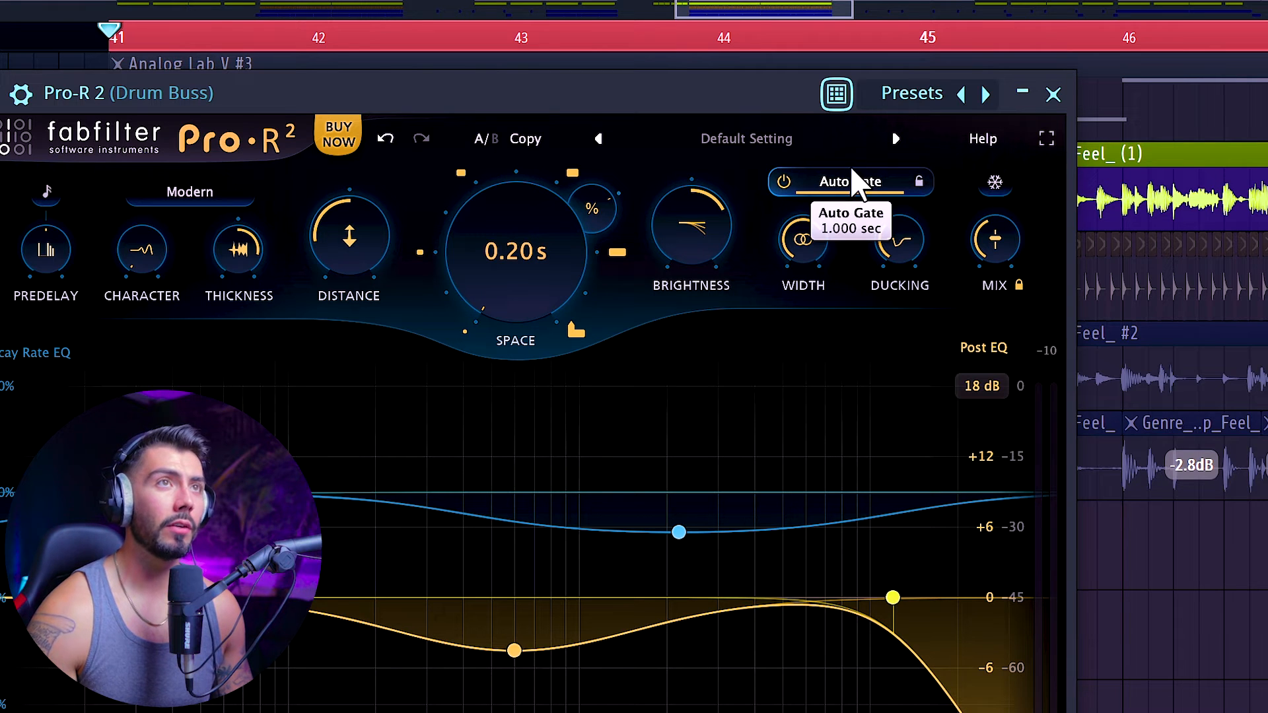
{"action": "key", "text": "space"}
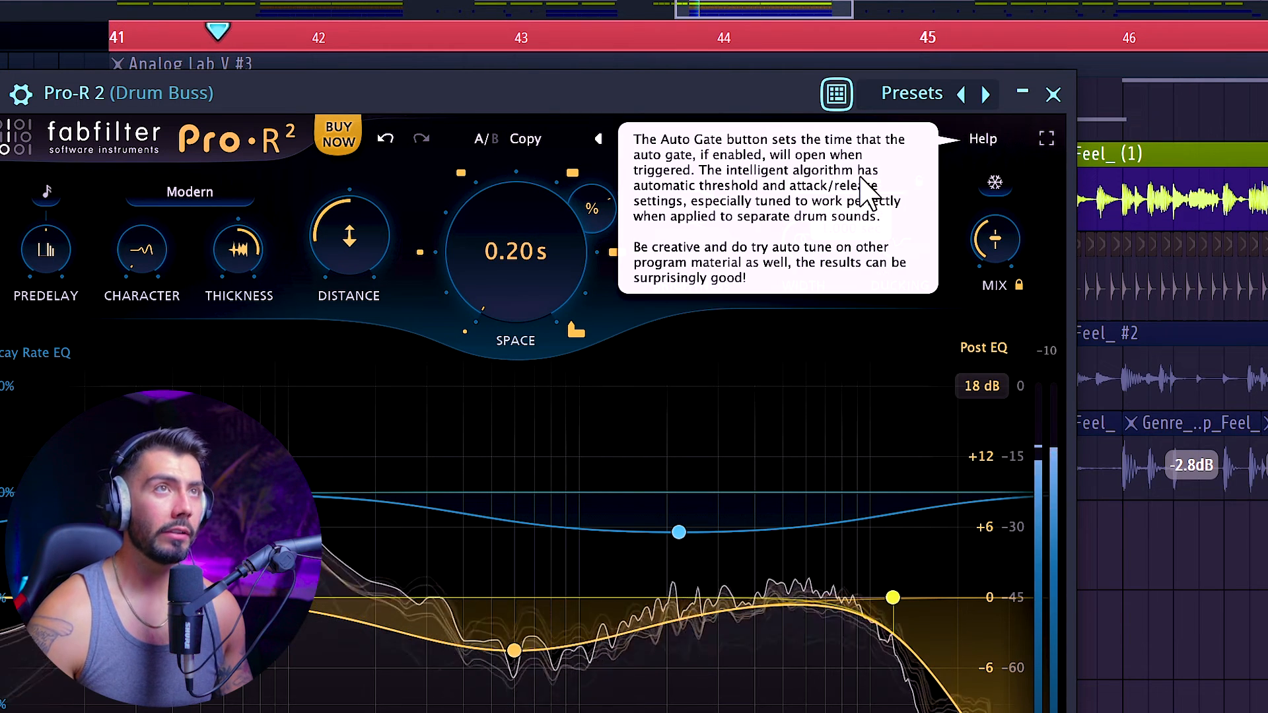
Shorten the drum reverb's Auto Gate time to nearly its minimum and play the drums to hear the effect.
{"action": "key", "text": "space"}
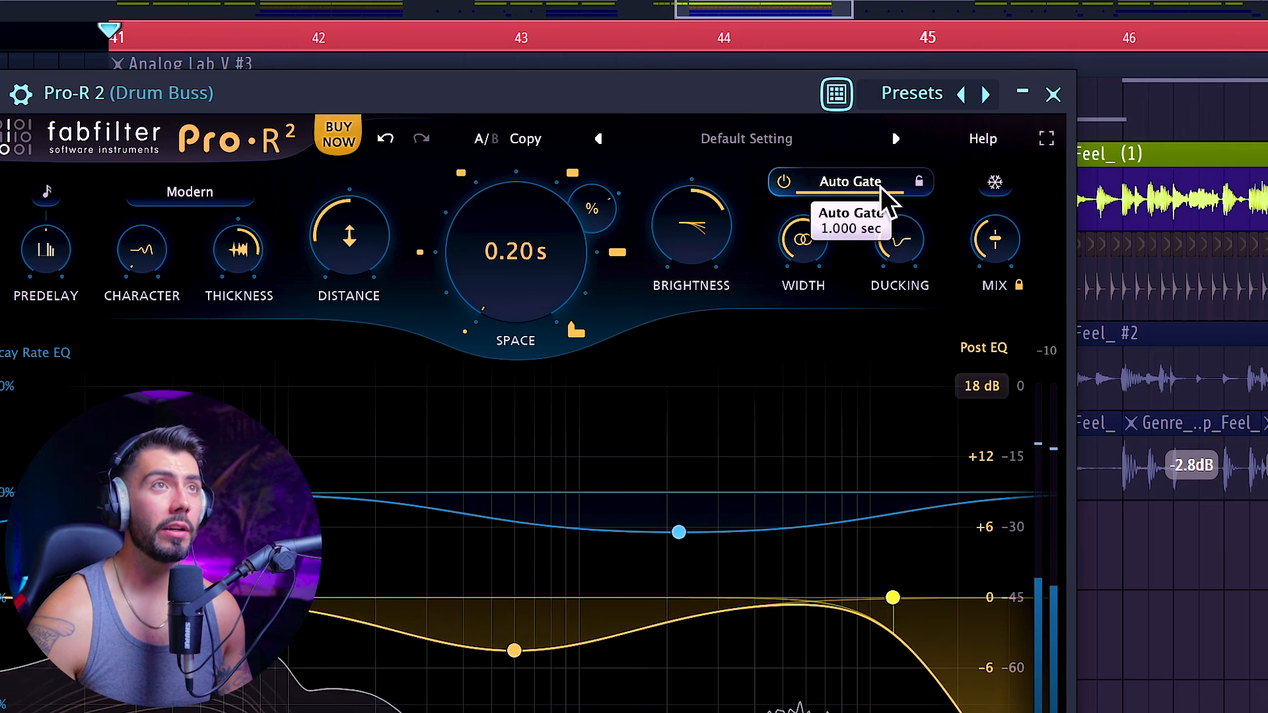
{"action": "left_click_drag", "start_coordinate": [889, 181], "coordinate": [624, 169]}
{"action": "key", "text": "space"}
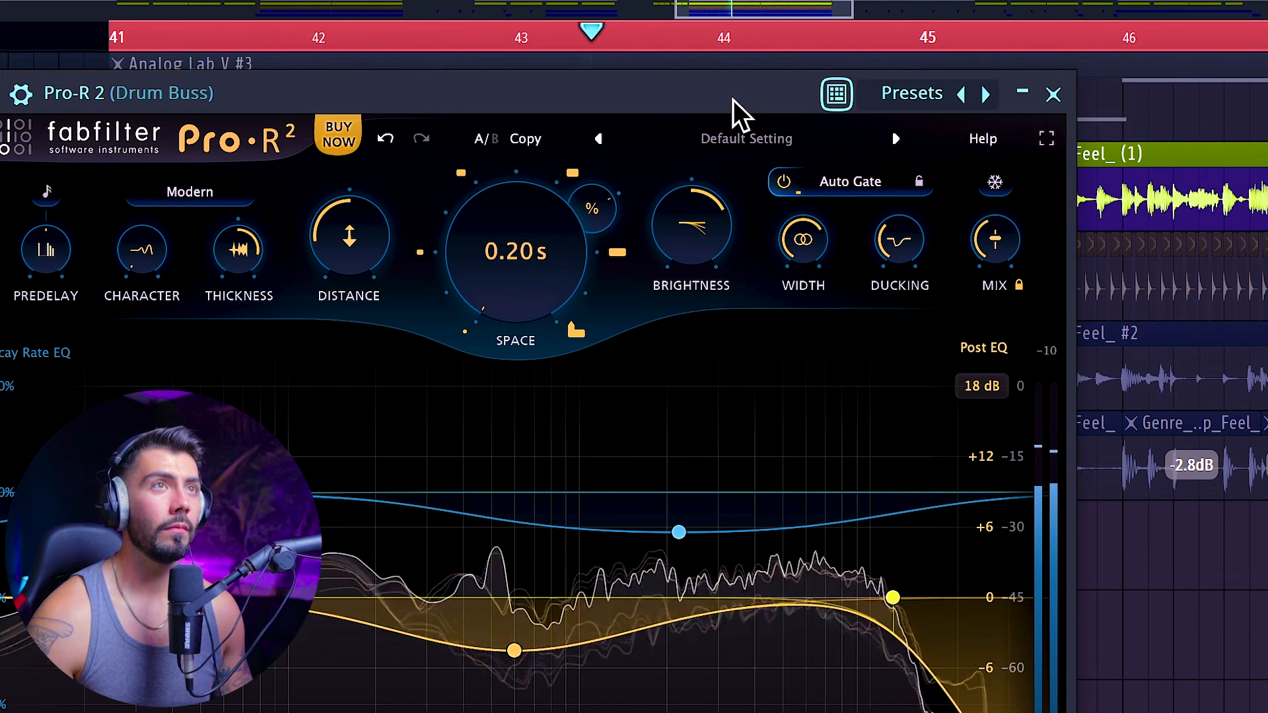
{"action": "key", "text": "space"}
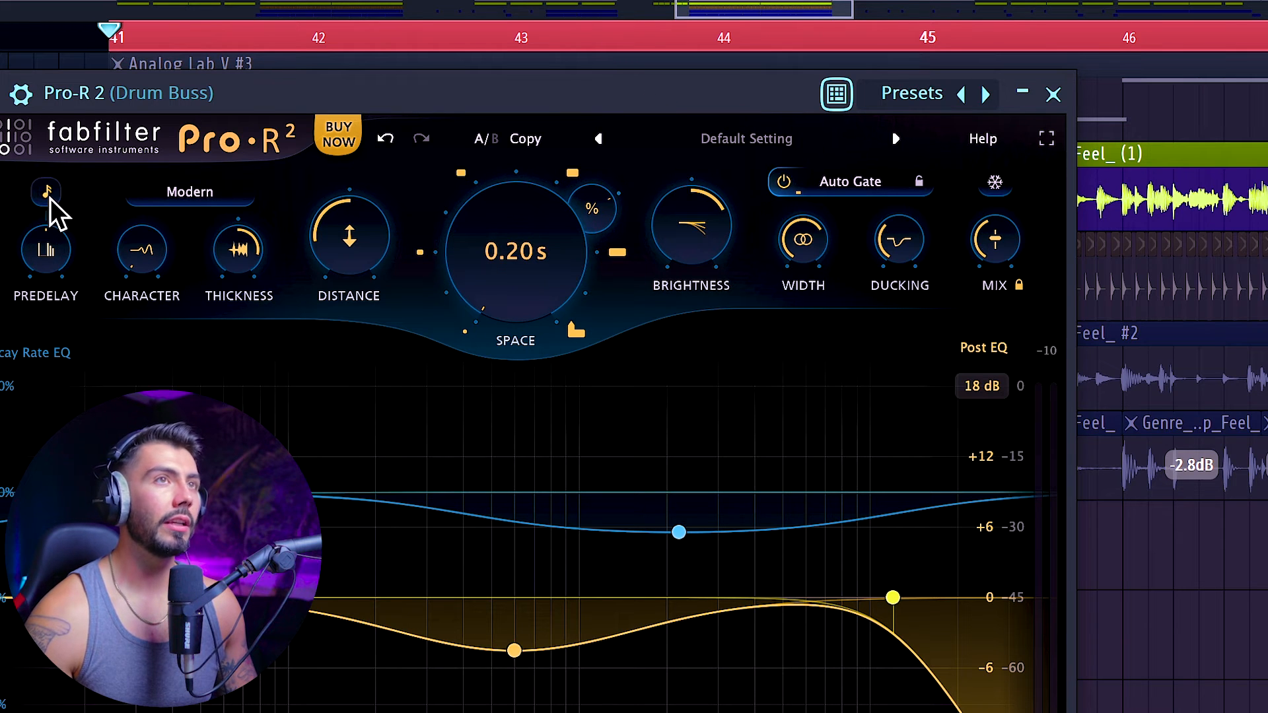
Look through the Auto Gate's note-sync options, leave it on Free, and restart playback.
{"action": "left_click", "coordinate": [919, 182]}
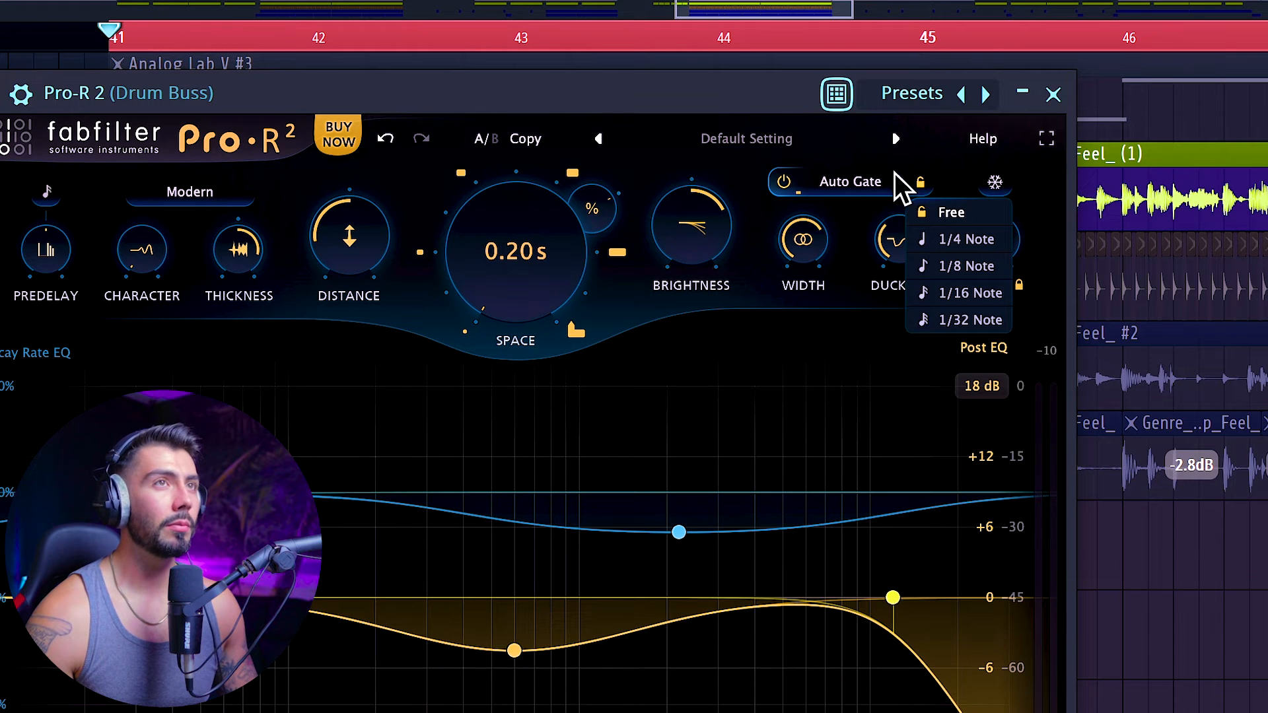
{"action": "key", "text": "space"}
{"action": "left_click", "coordinate": [928, 161]}
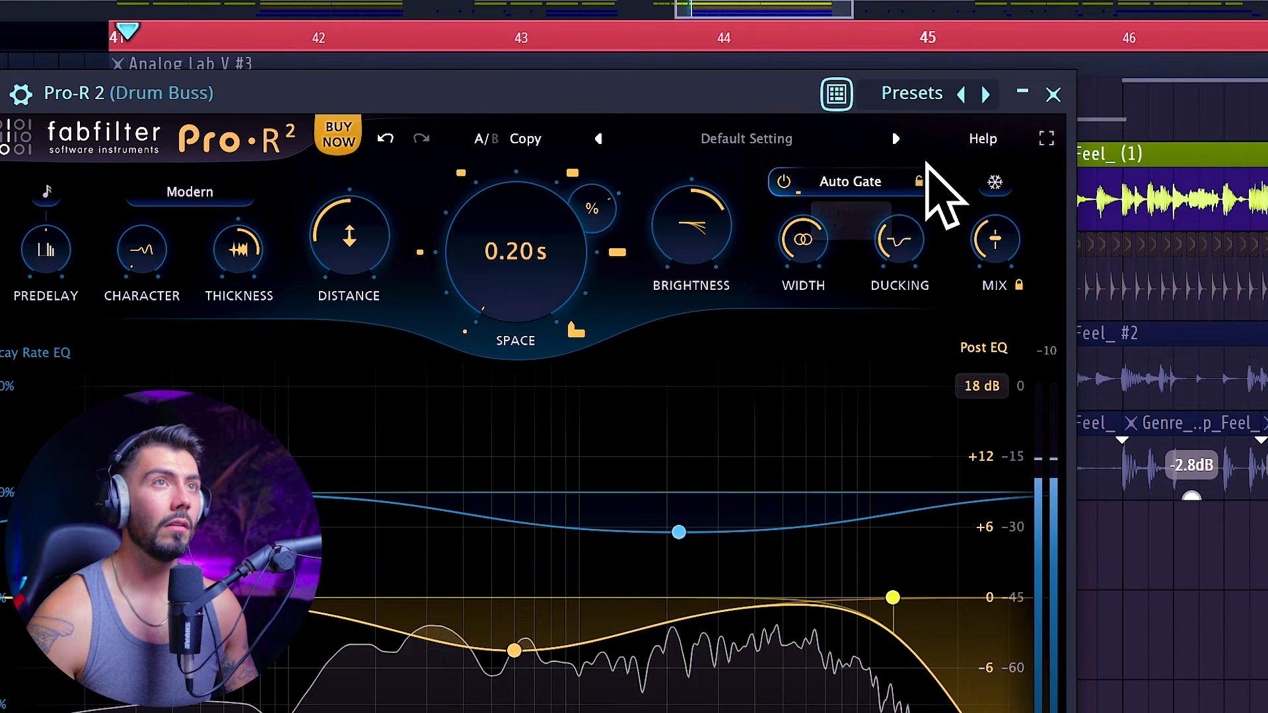
Freeze the drum reverb's tail and switch Auto Gate back on.
{"action": "left_click", "coordinate": [997, 181]}
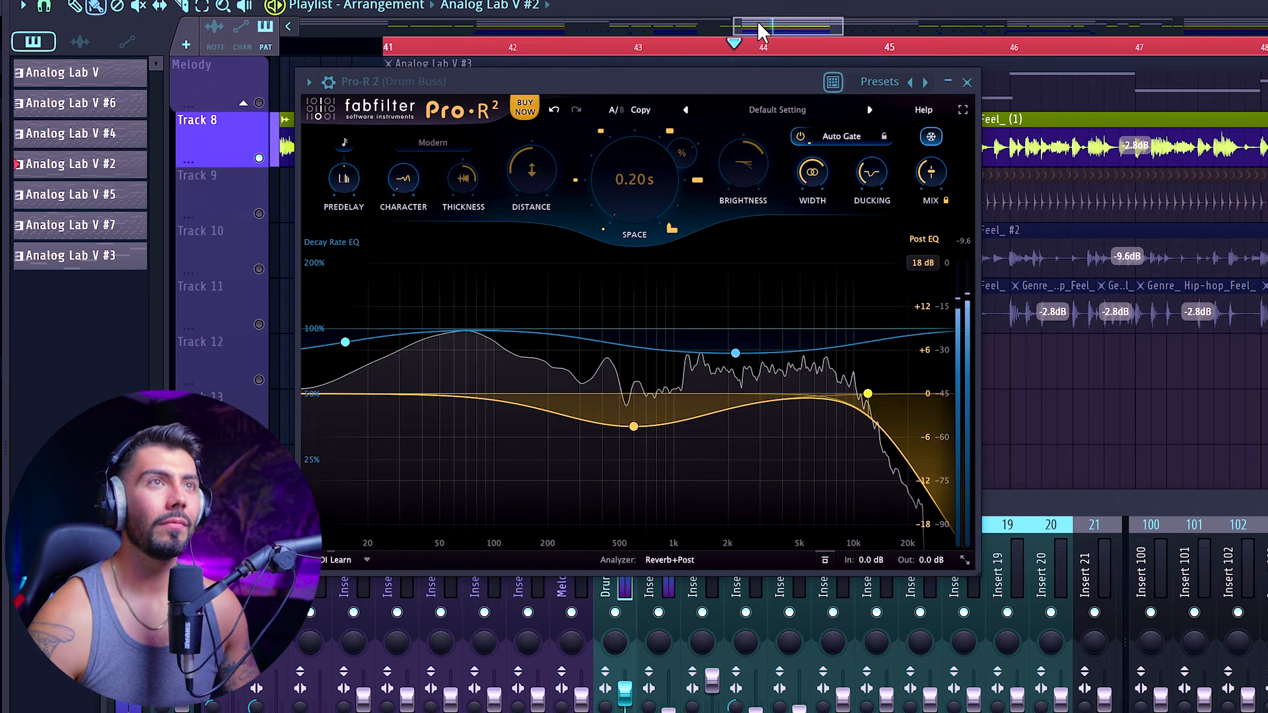
{"action": "left_click", "coordinate": [933, 169]}
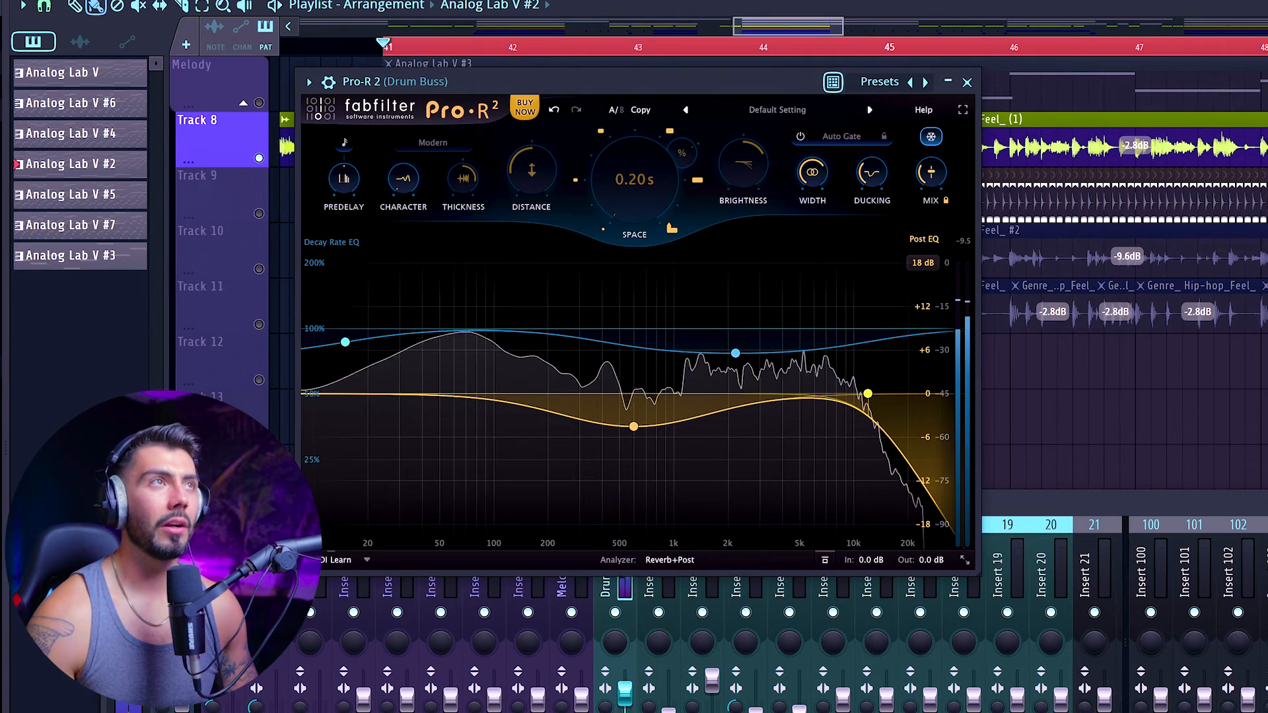
{"action": "left_click", "coordinate": [801, 135]}
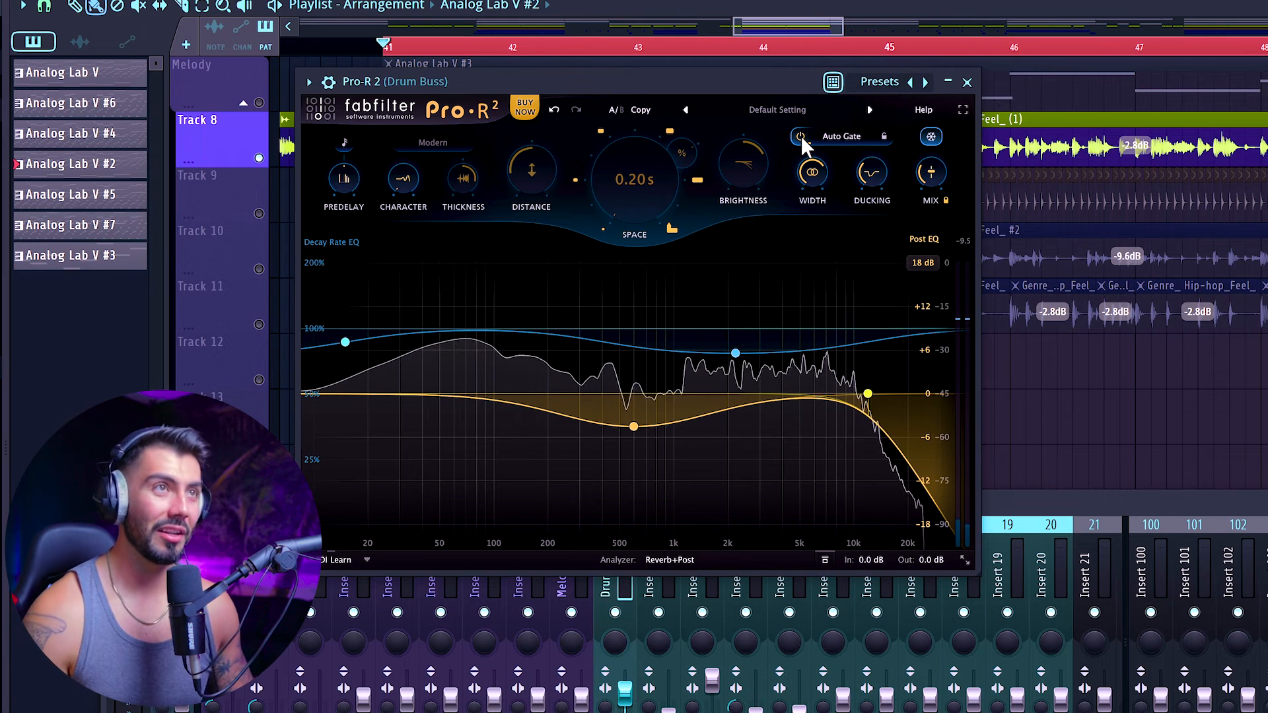
Close the drum bus Pro-R 2 and add the Reverb shaper in ShaperBox 3 on the Drum Buss.
{"action": "left_click", "coordinate": [967, 82]}
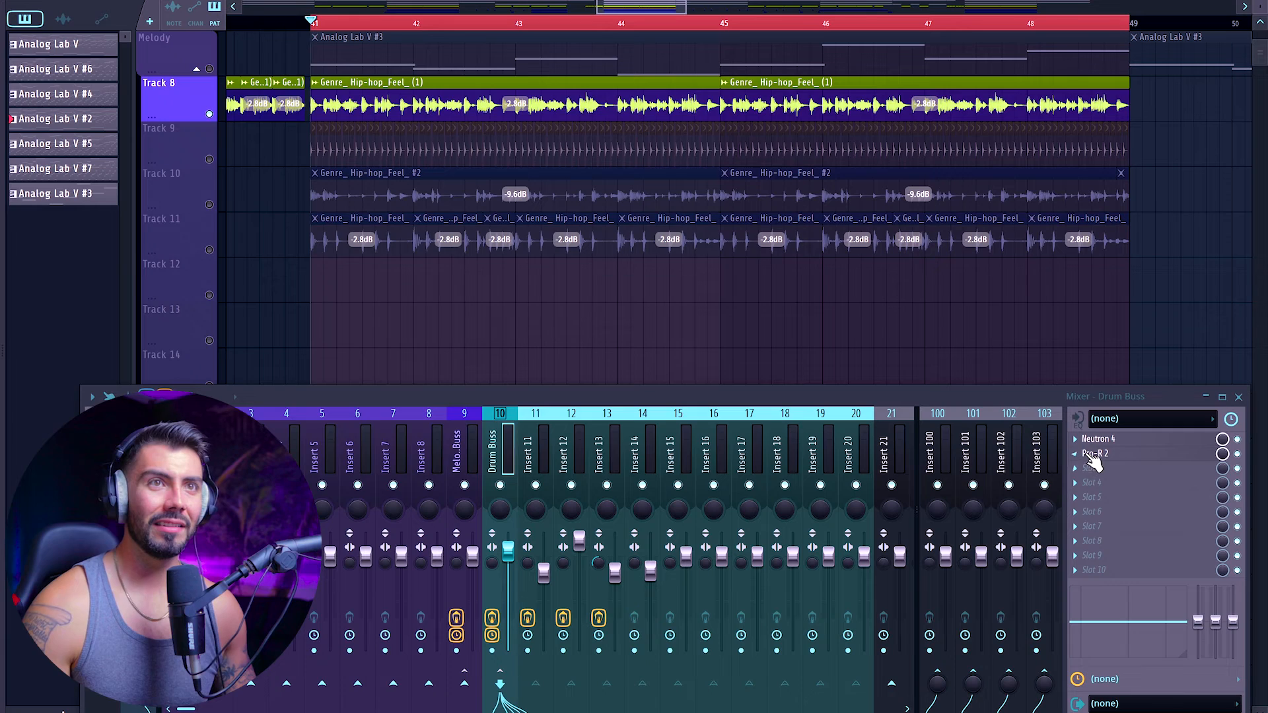
{"action": "left_click", "coordinate": [1094, 454]}
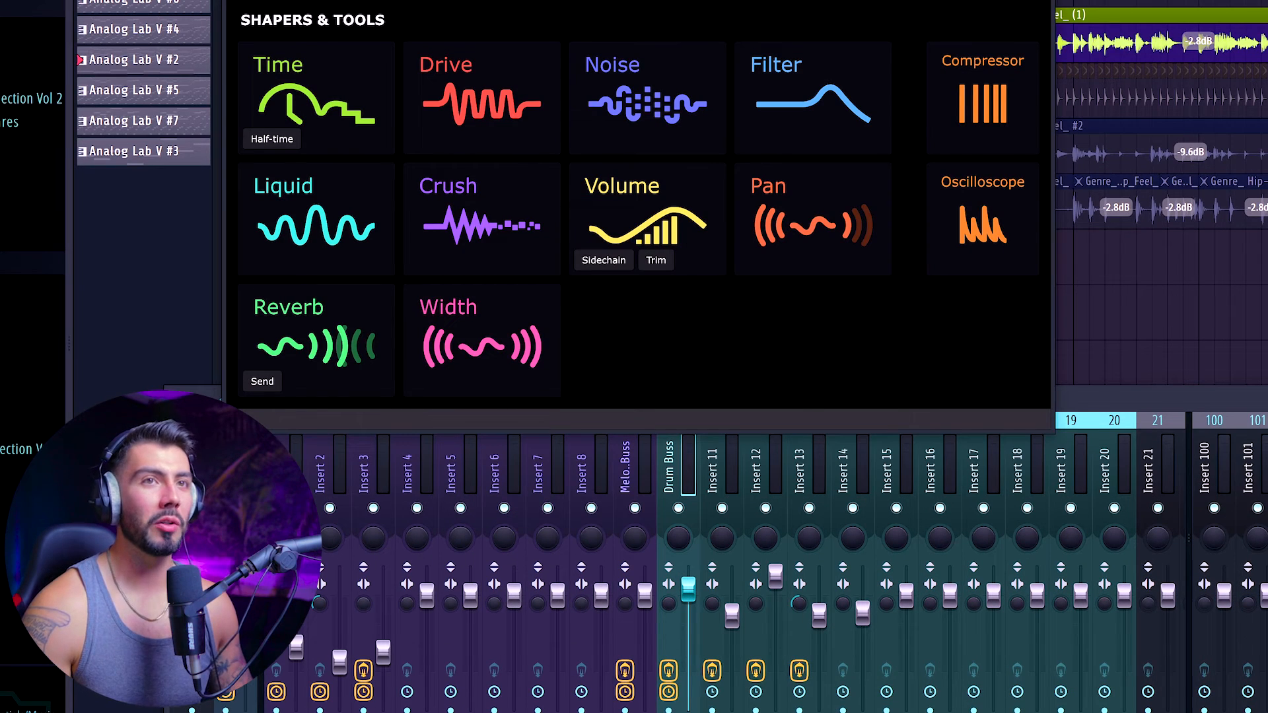
{"action": "left_click", "coordinate": [396, 346]}
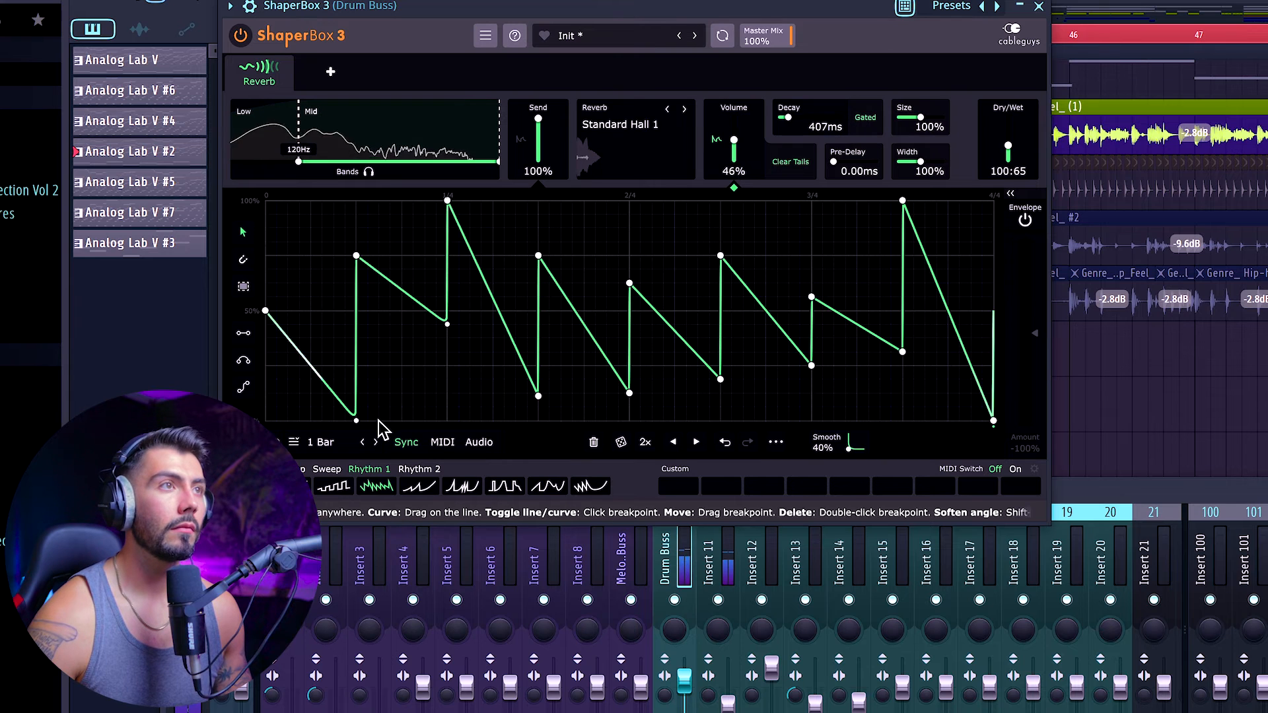
Try several Rhythm 1 wave shapes on the drum reverb and set the wave length to 1/2.
{"action": "left_click", "coordinate": [423, 495]}
{"action": "left_click", "coordinate": [462, 489]}
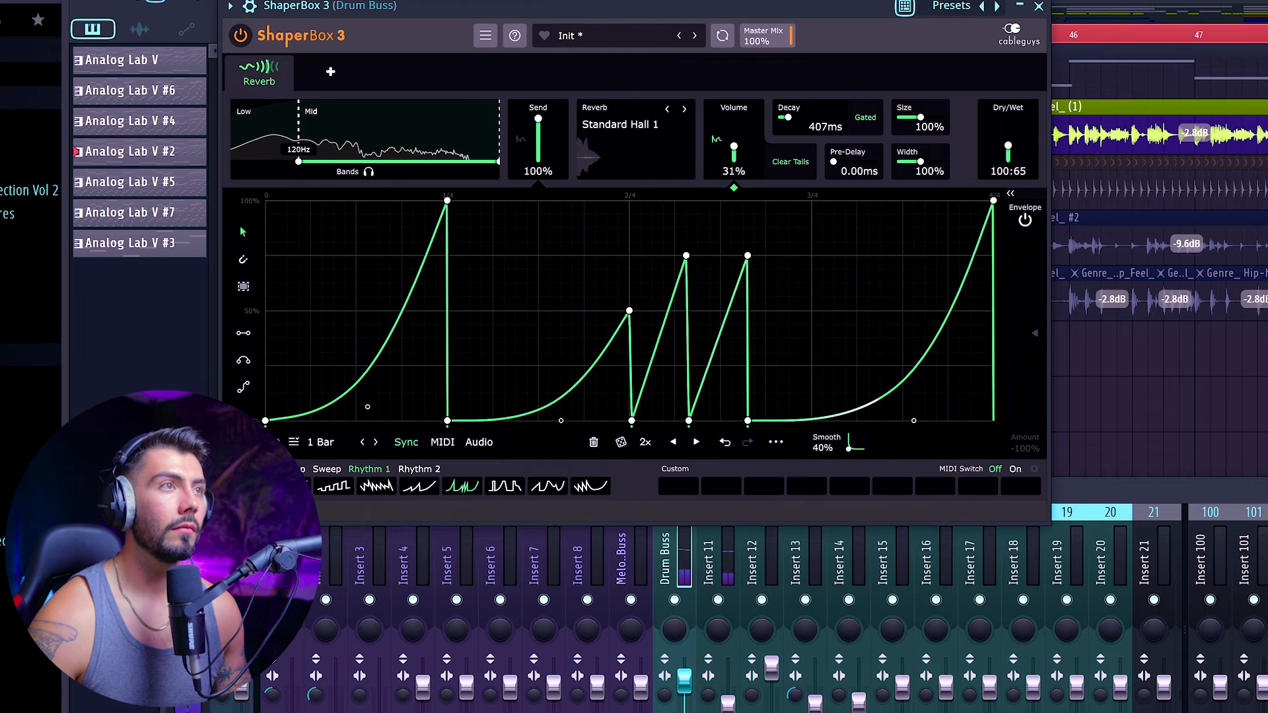
{"action": "left_click", "coordinate": [321, 442]}
{"action": "left_click", "coordinate": [379, 573]}
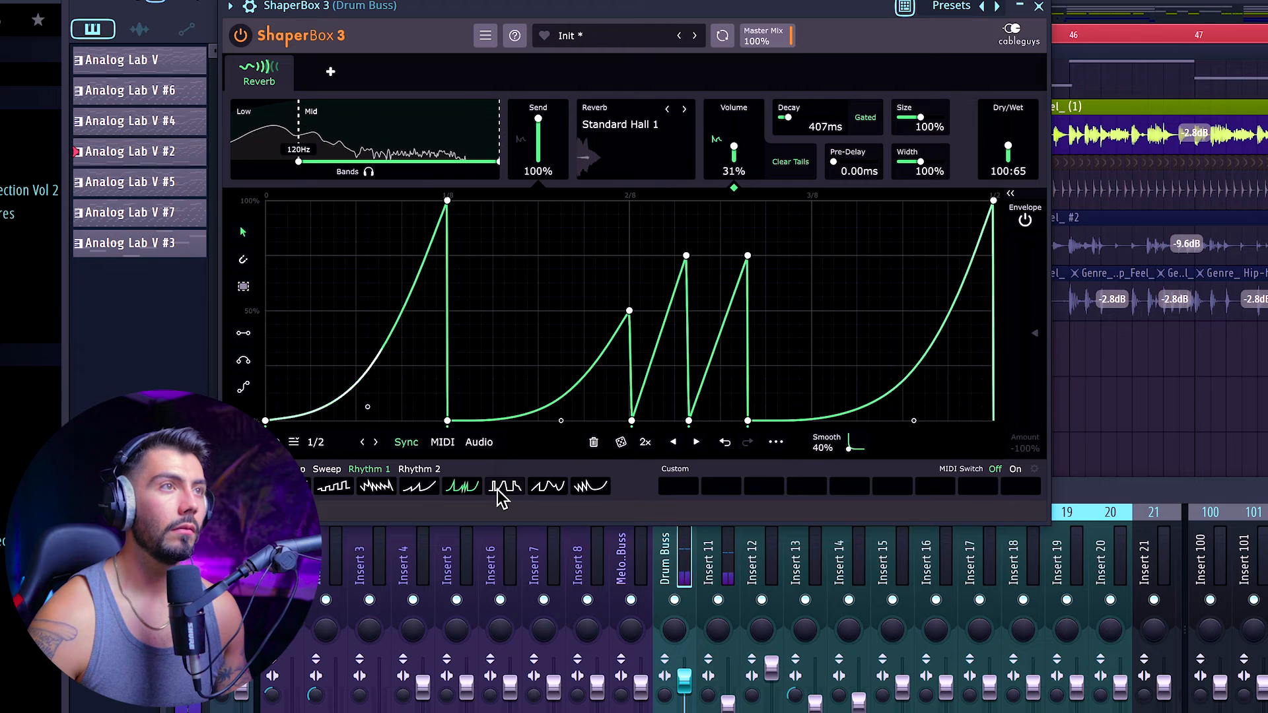
{"action": "left_click", "coordinate": [591, 487]}
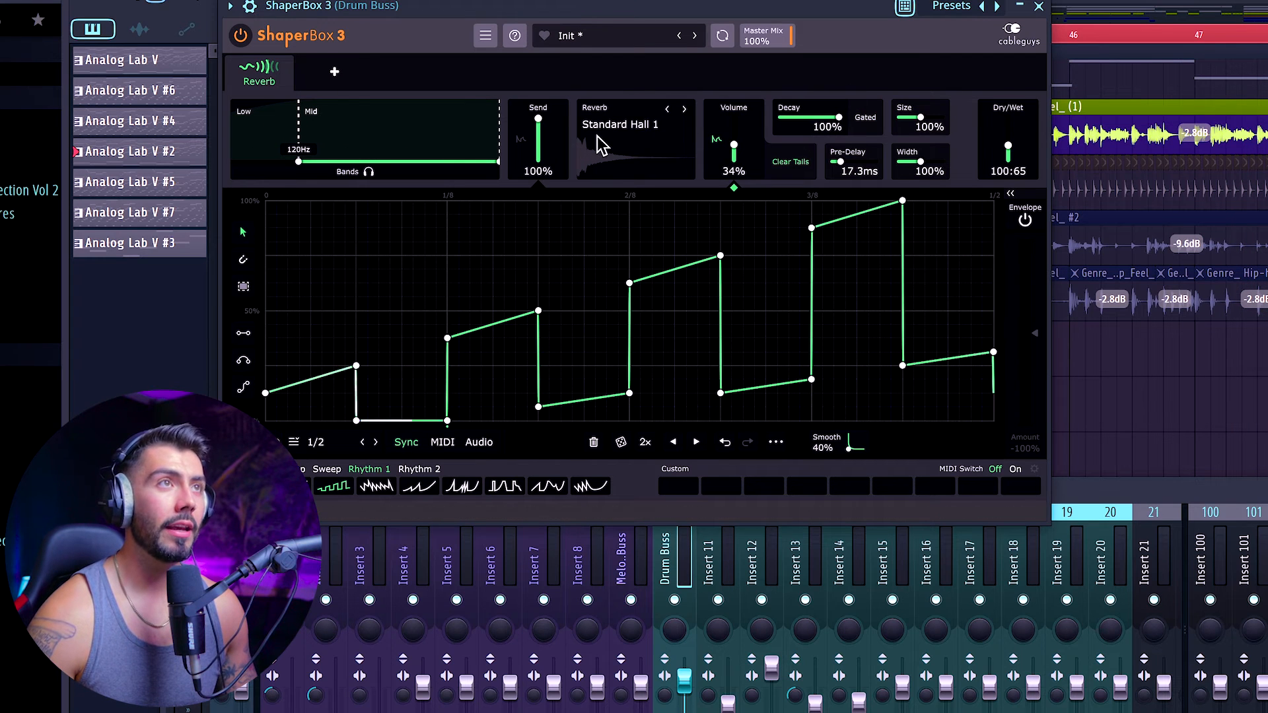
Change the ShaperBox reverb type to Big Time and reshape the wave with a raised section starting at the 1/4 mark.
{"action": "left_click", "coordinate": [617, 147]}
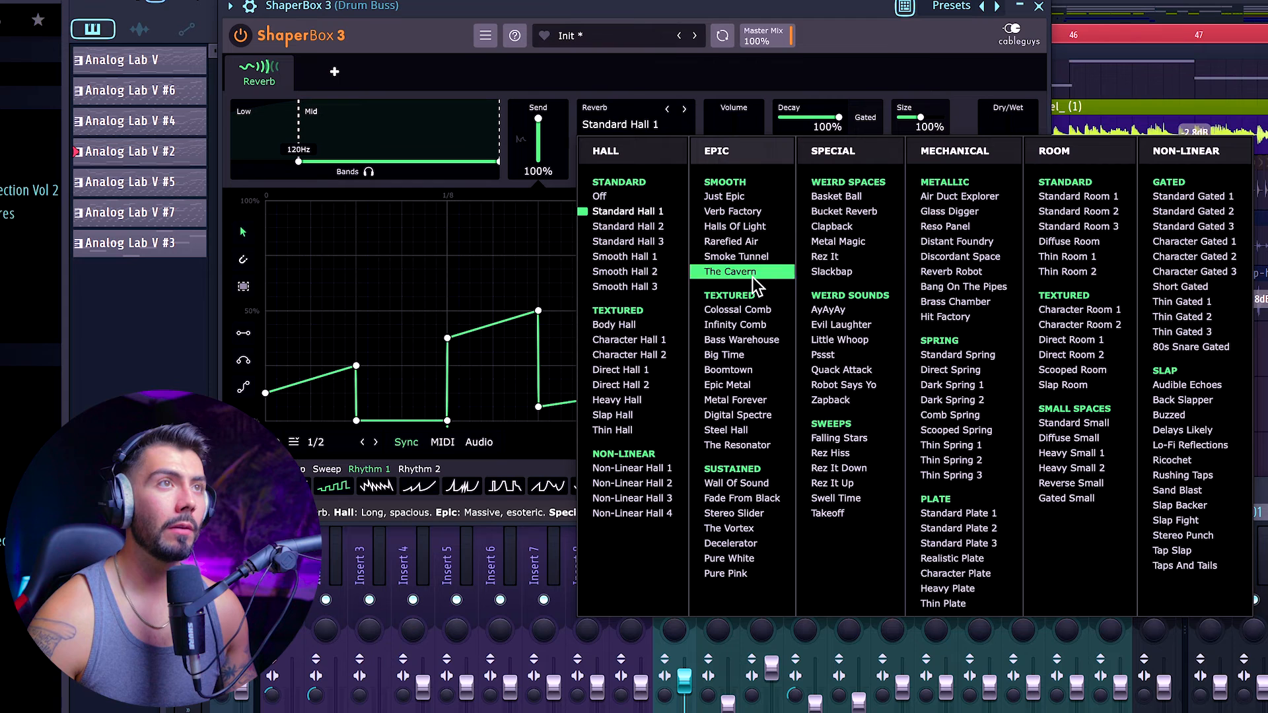
{"action": "left_click", "coordinate": [724, 355]}
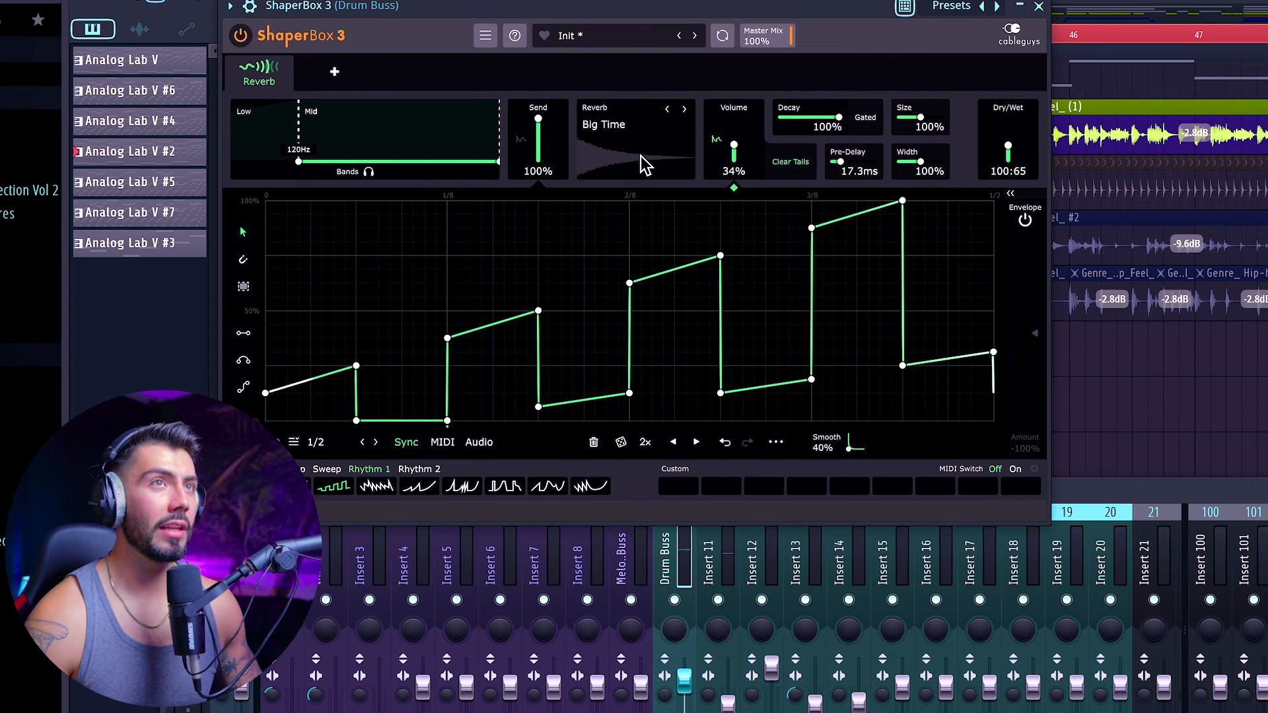
{"action": "left_click_drag", "start_coordinate": [453, 345], "coordinate": [447, 244]}
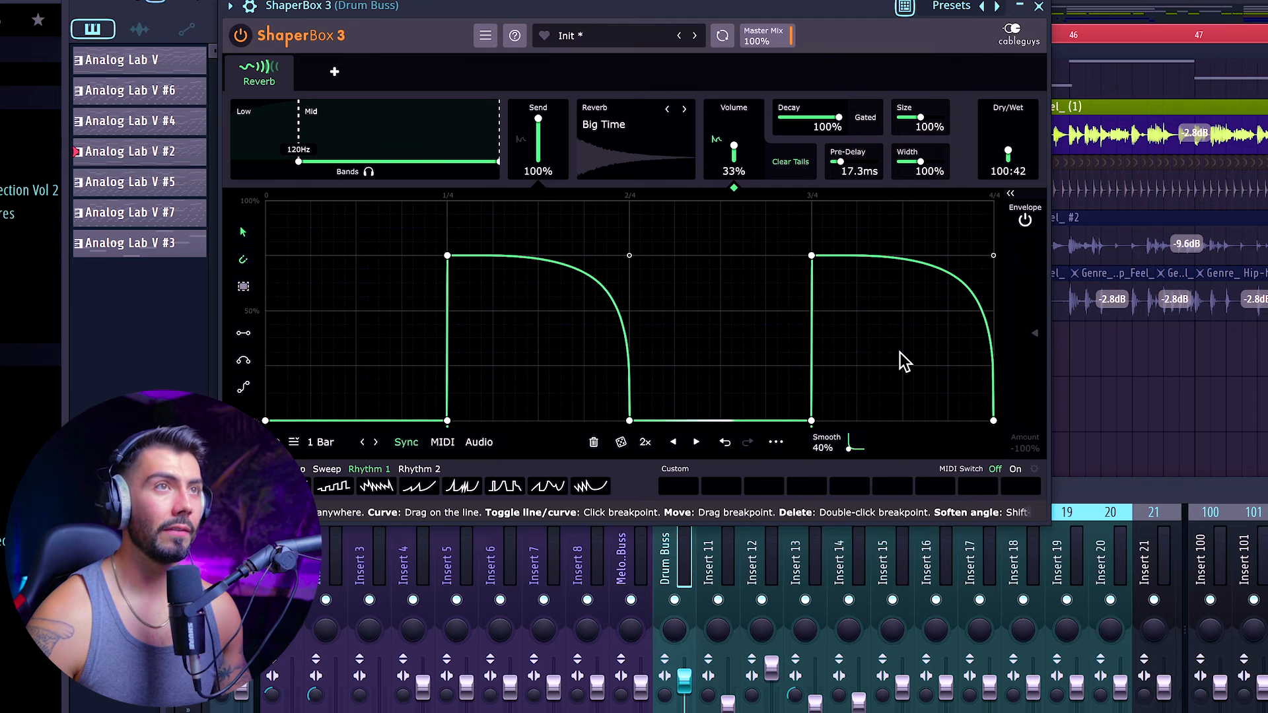